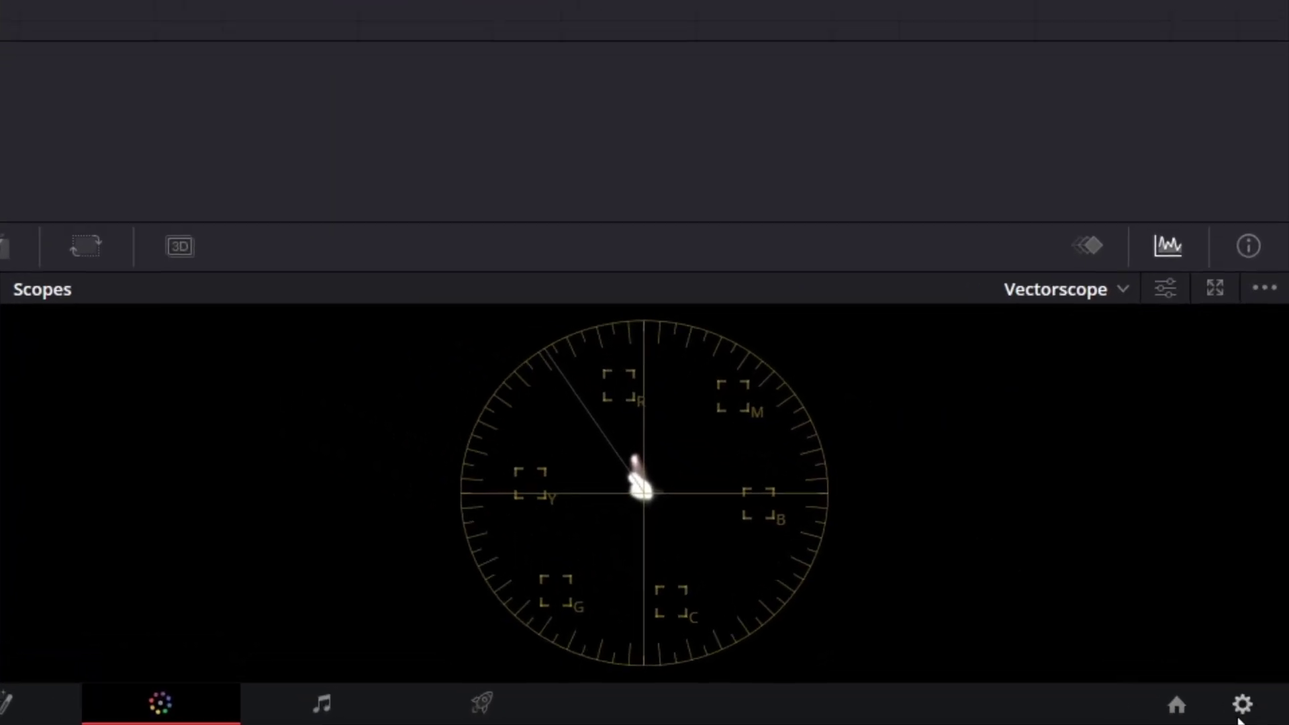
Configure project color management with DaVinci YRGB color science, DaVinci WG/Intermediate timeline color space and Rec.709 (Scene) output color space
click(1239, 713)
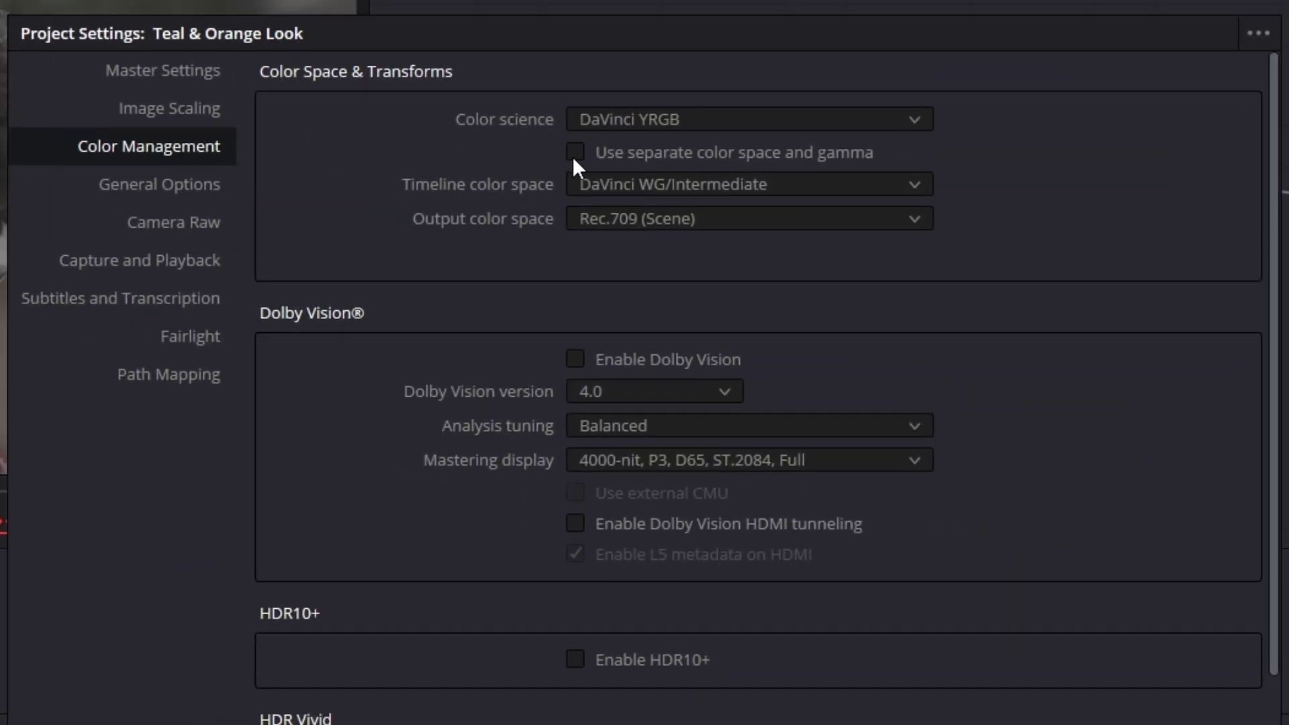
click(646, 115)
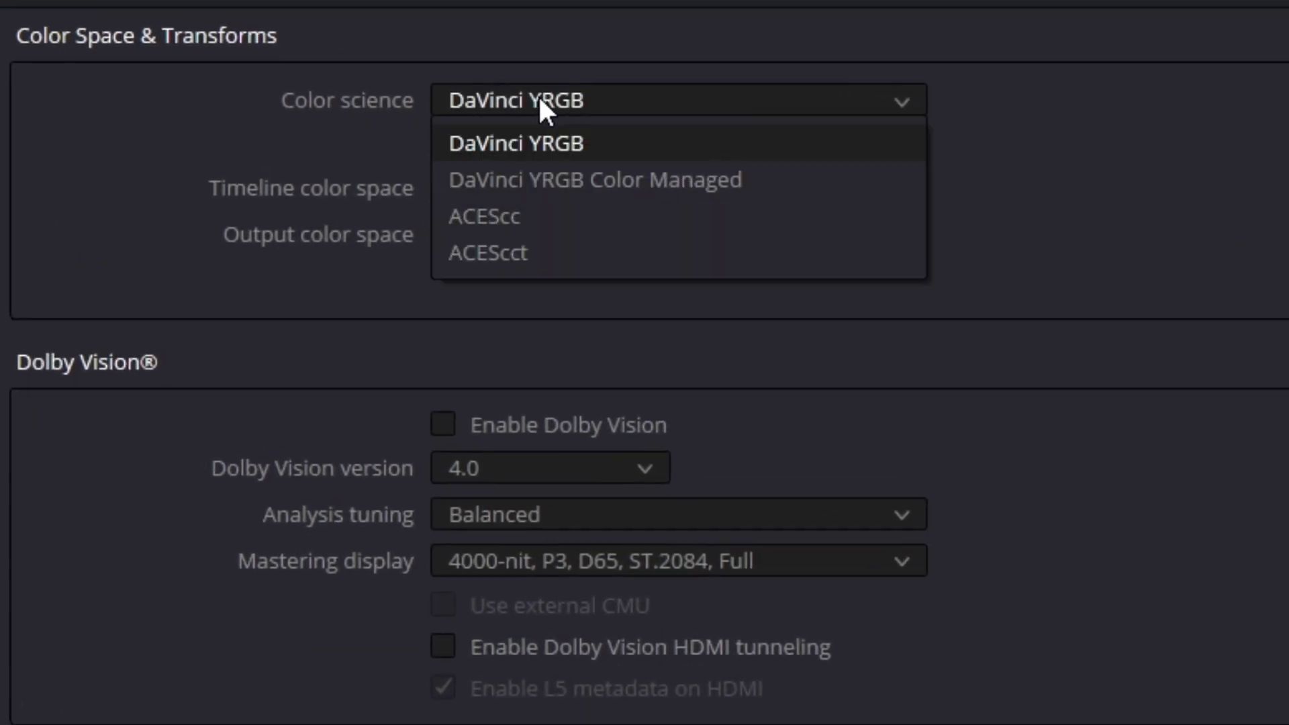
click(564, 149)
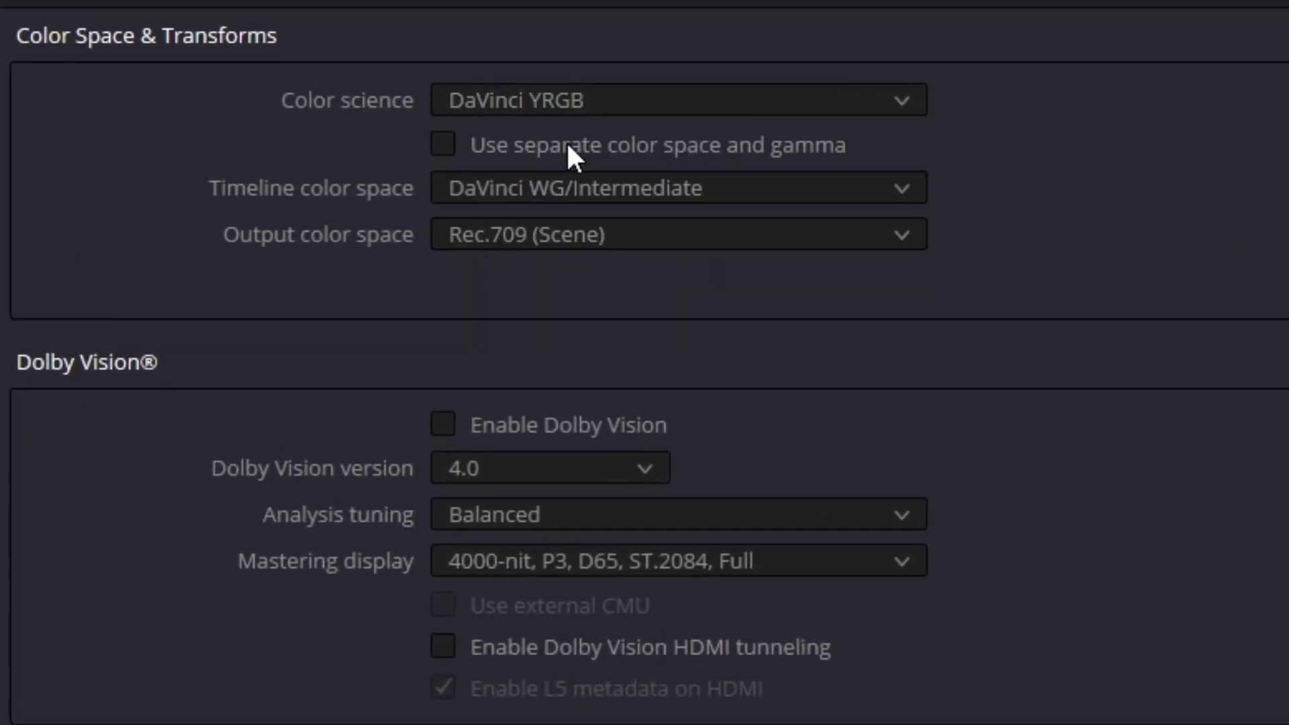
click(542, 188)
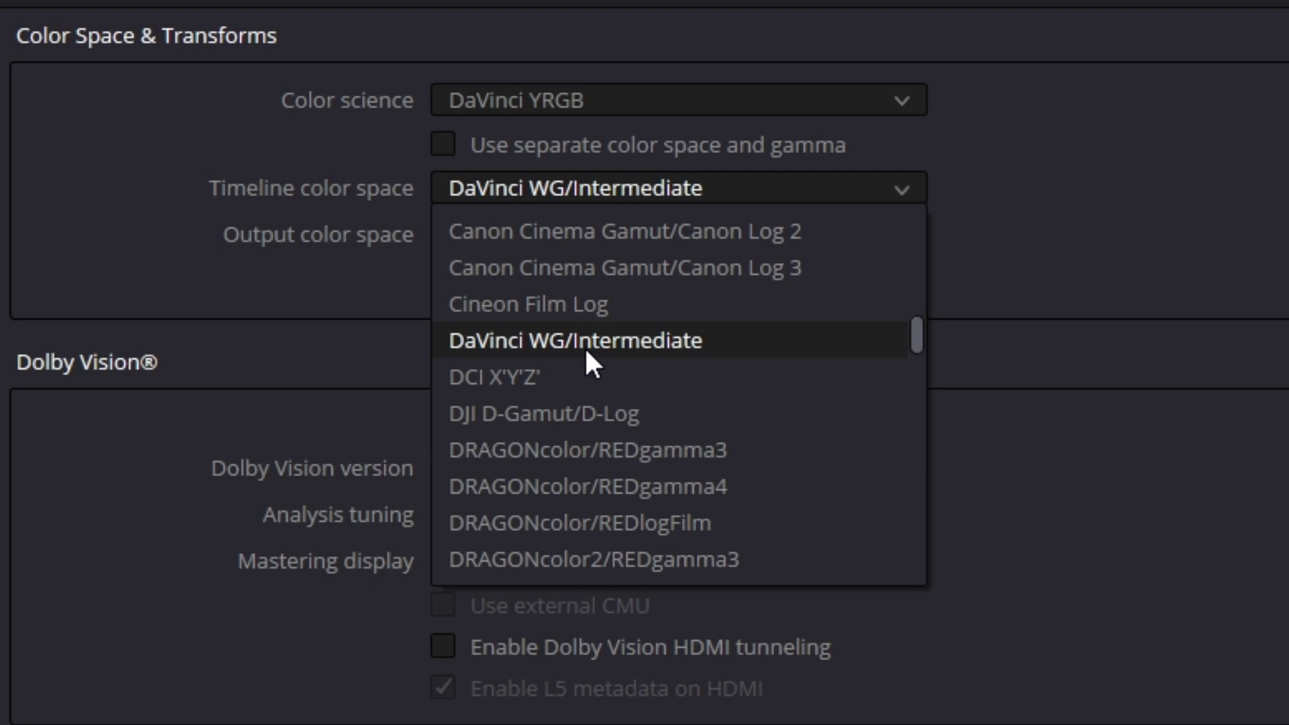
click(605, 342)
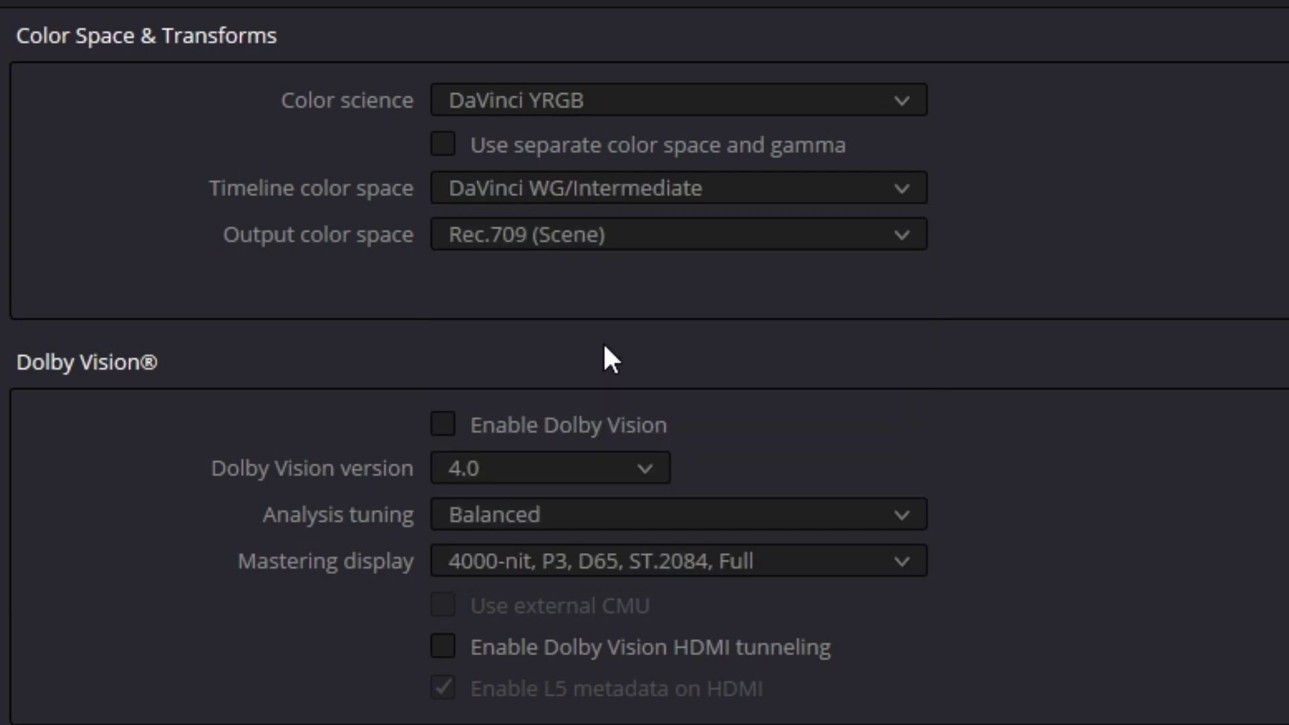
click(603, 239)
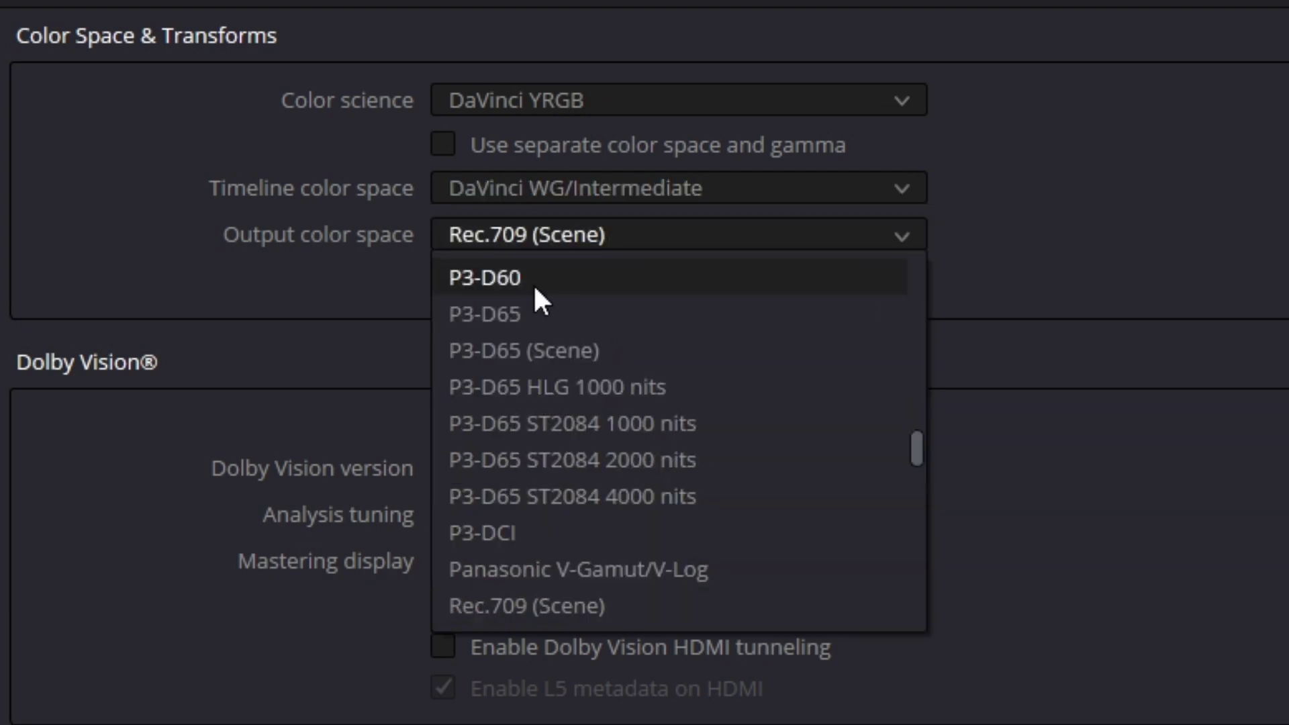
click(593, 606)
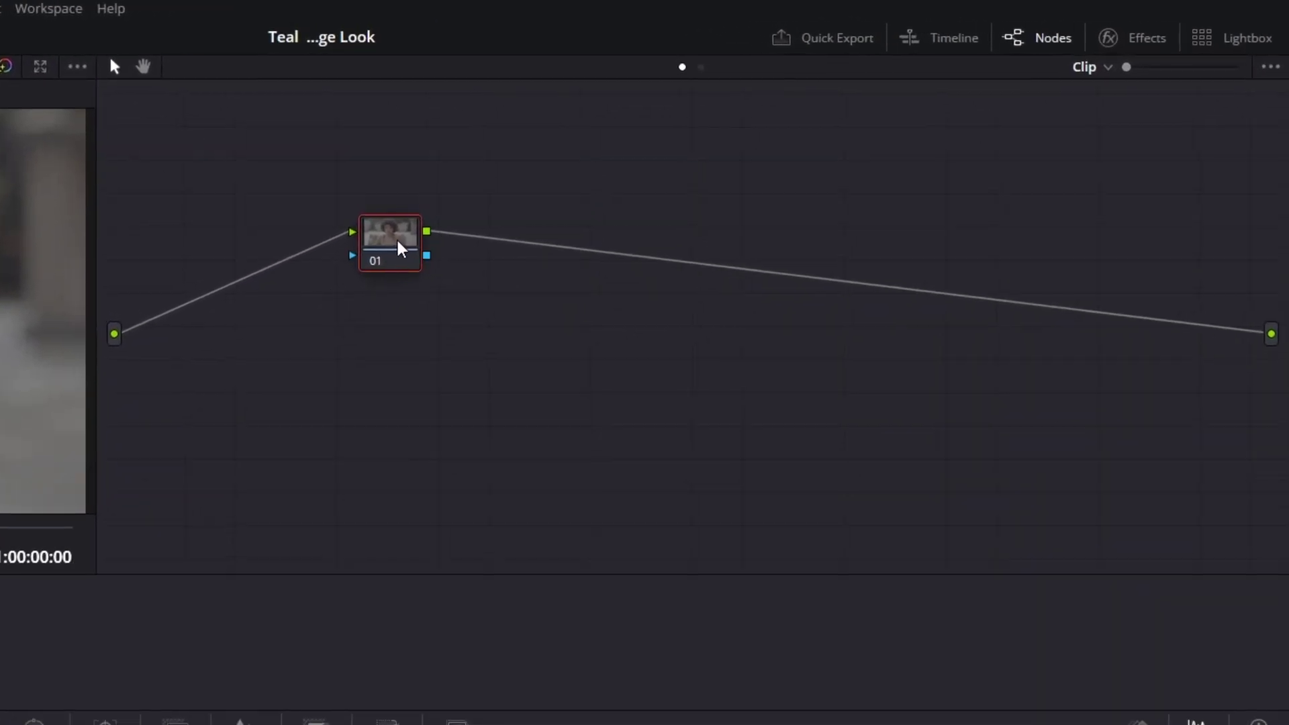
Add a serial node after node 01
right_click(400, 249)
mouse_move(612, 349)
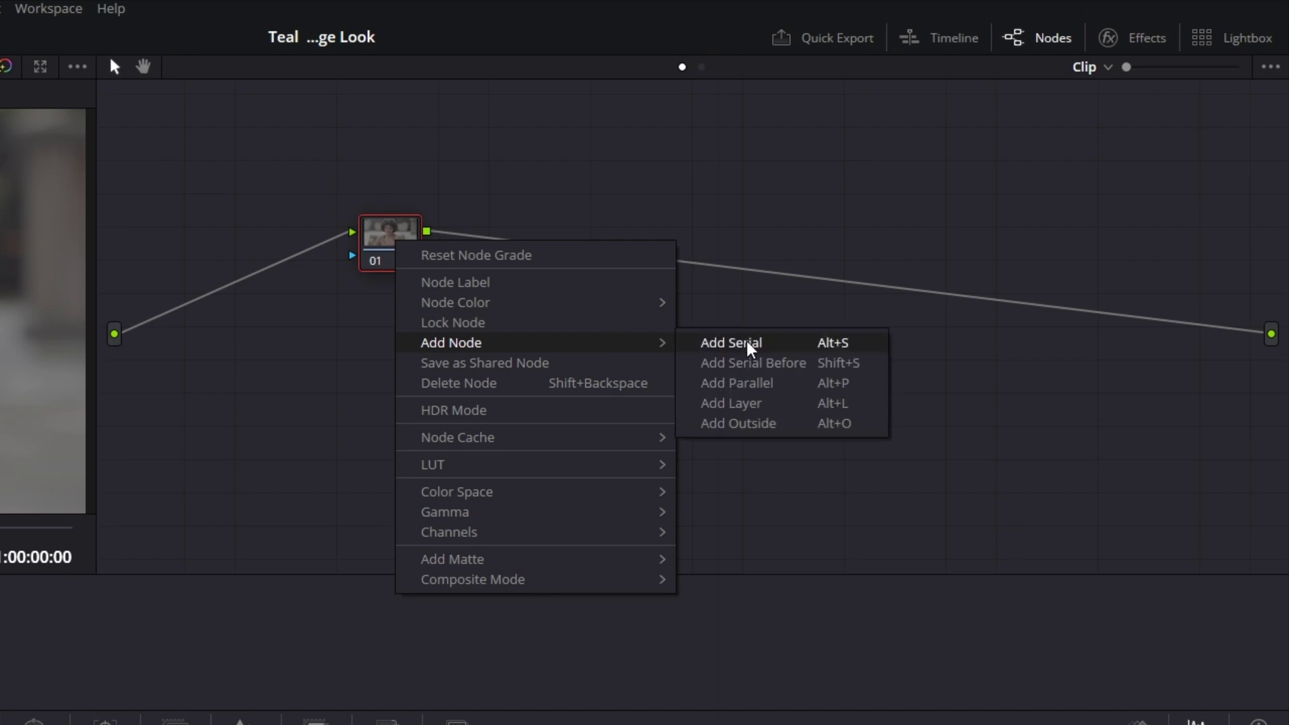
click(788, 348)
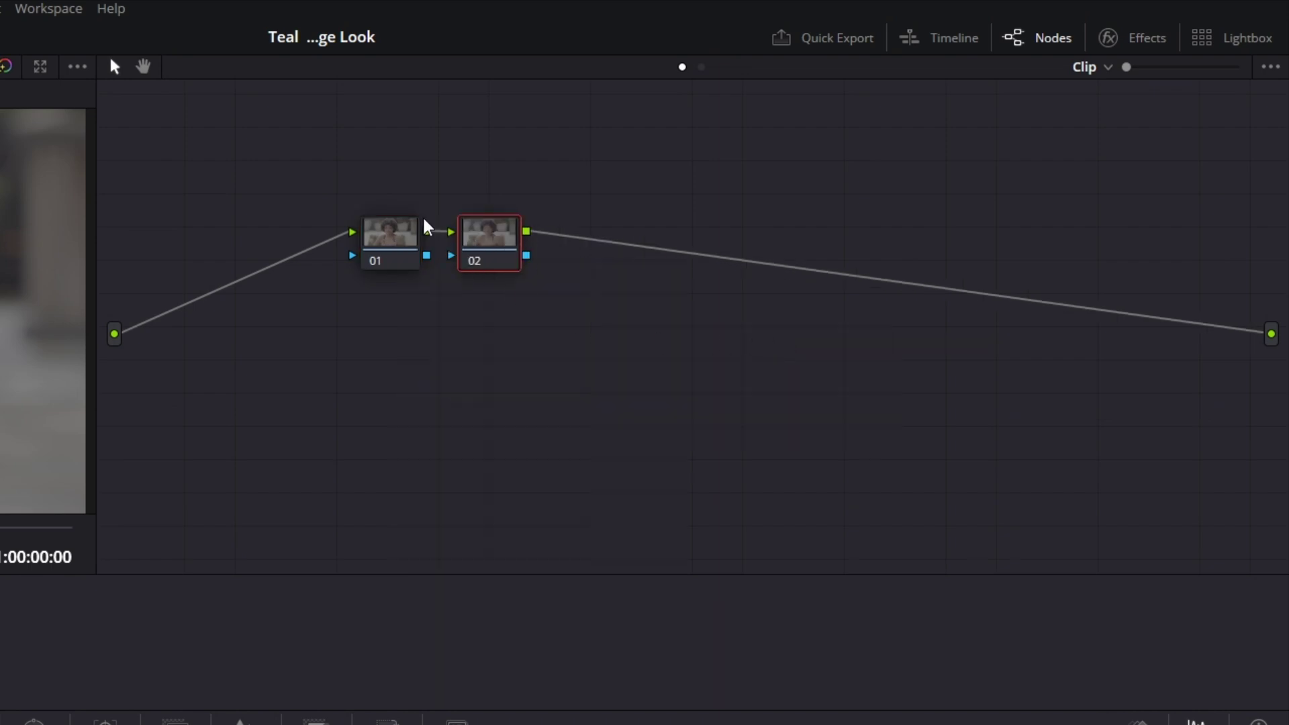
Apply the Color Space Transform effect from the Resolve FX Color group to node 01
click(409, 235)
click(1137, 42)
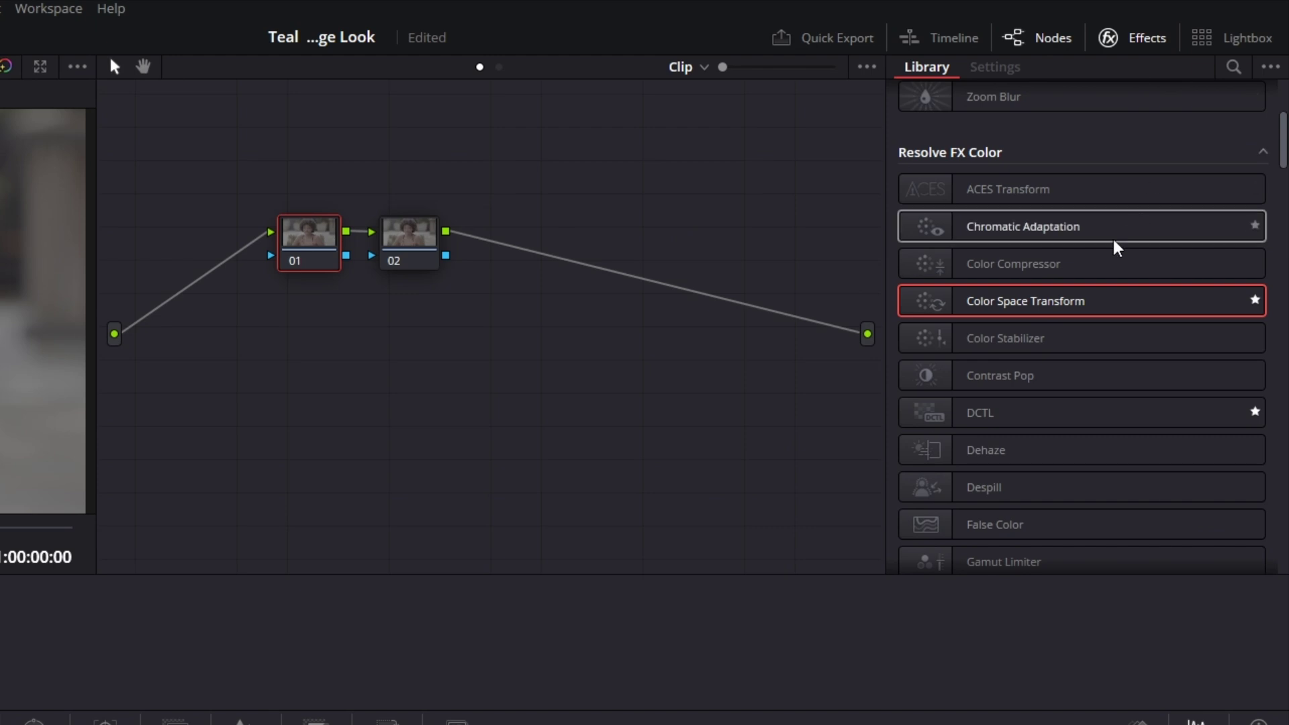
drag(1115, 304, 329, 238)
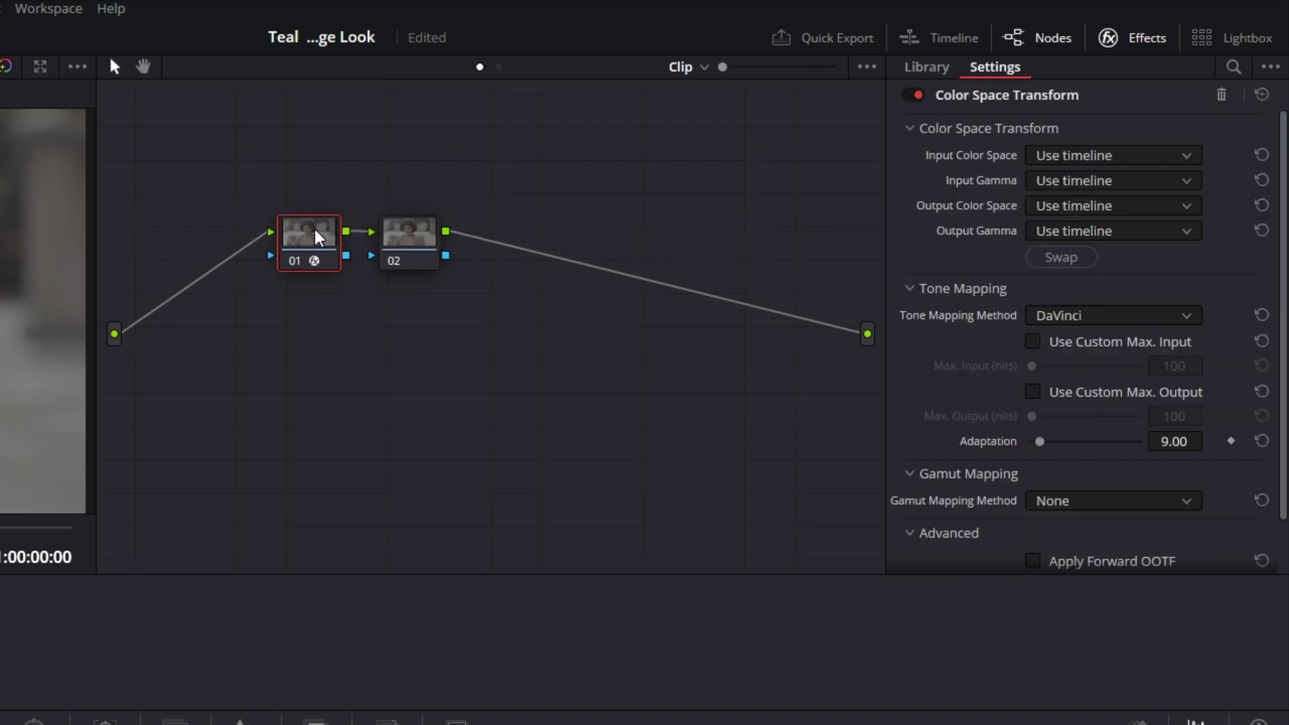
Set the input color space of node 01's Color Space Transform to Blackmagic Design Wide Gamut Gen 4 / 5
click(1128, 160)
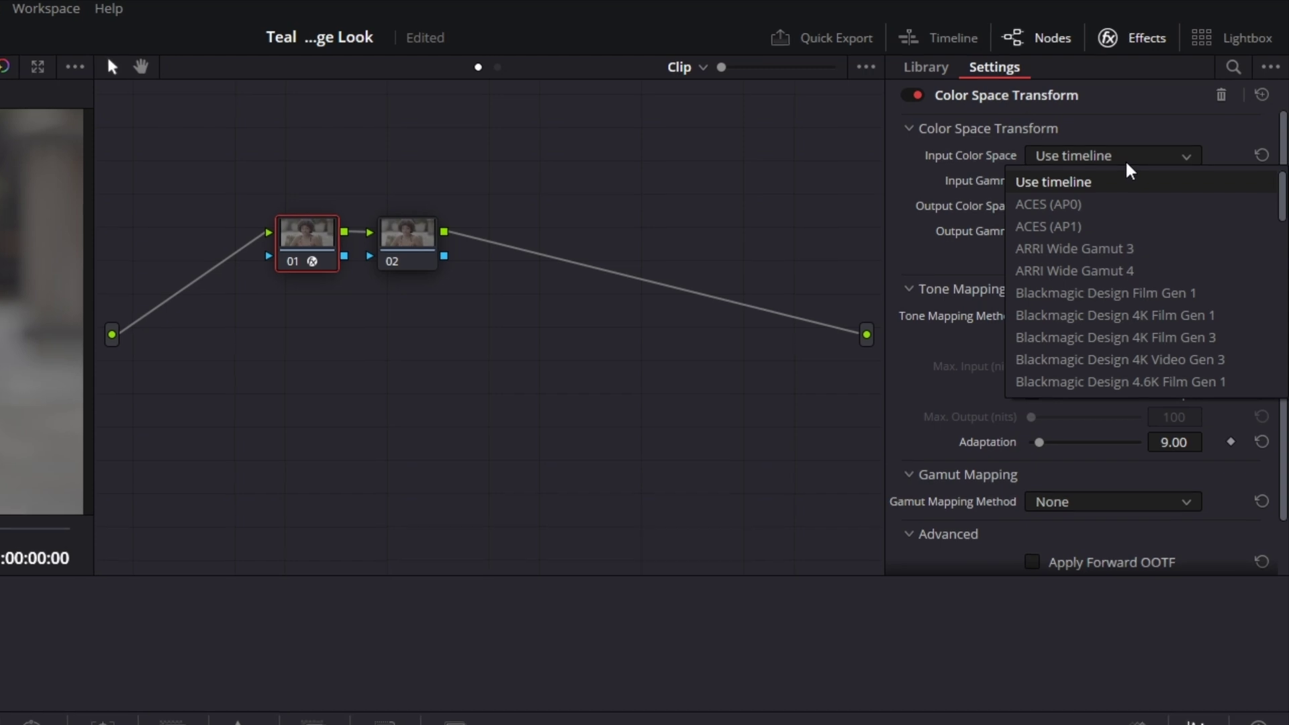
key(Down)
key(Down)
key(Down)
key(Down)
key(Down)
key(Down)
key(Down)
key(Down)
key(Down)
key(Down)
key(Down)
key(Down)
key(Down)
key(Down)
key(Down)
key(Down)
key(Down)
key(Down)
key(Down)
key(Down)
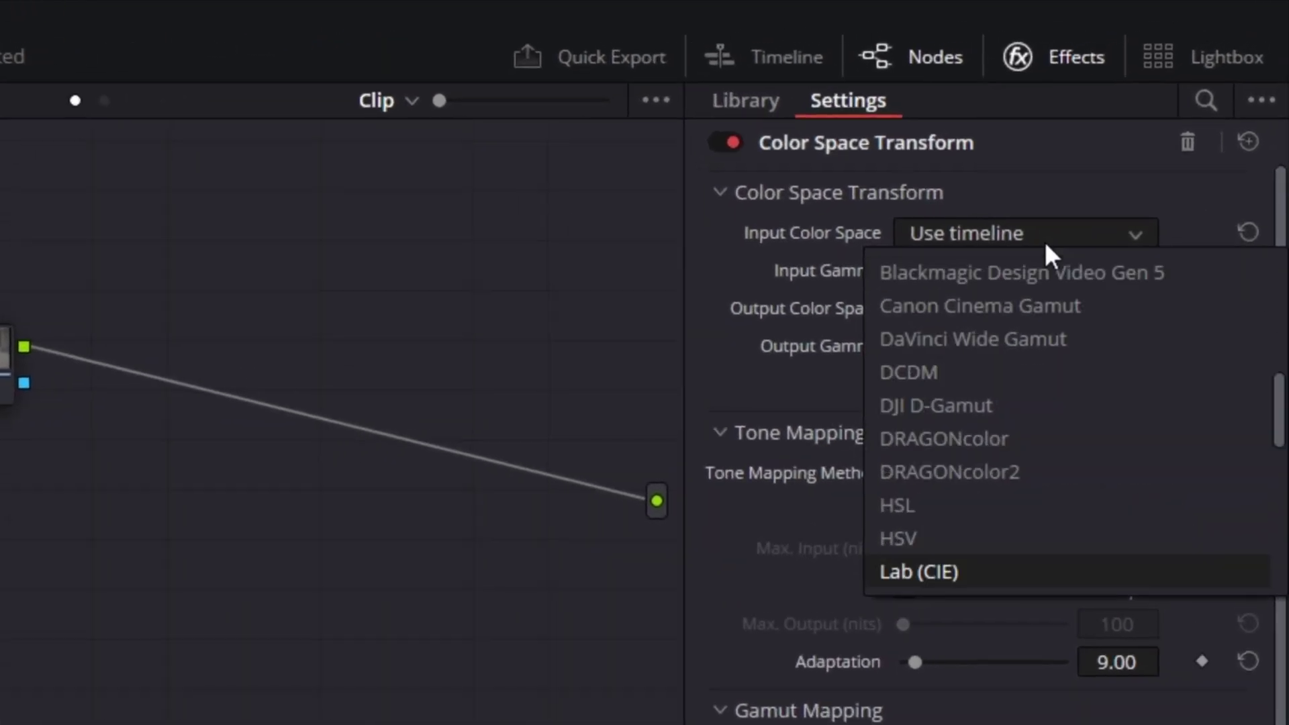
key(Up)
key(Up)
key(Up)
key(Up)
key(Up)
key(Up)
key(Up)
key(Up)
key(Up)
key(Up)
key(Up)
key(Up)
key(Up)
key(Up)
key(Up)
key(Up)
key(Up)
key(Up)
key(Up)
key(Up)
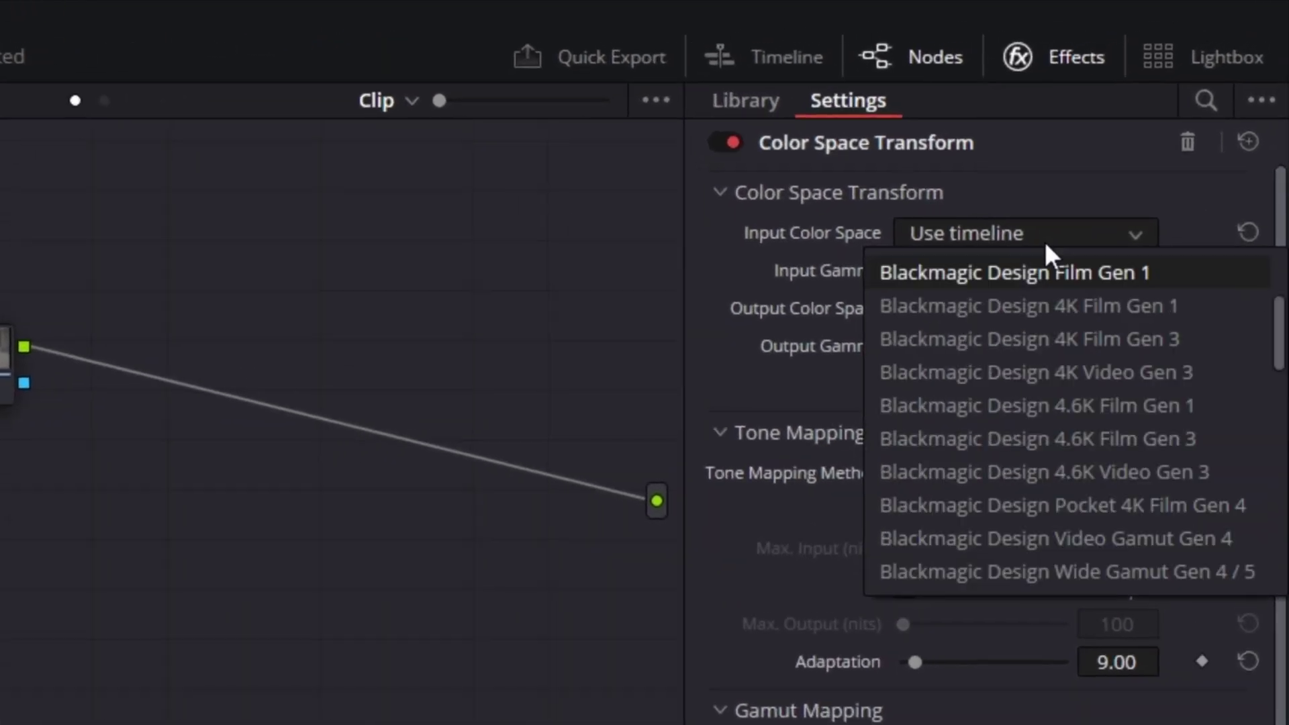
scroll(1034, 390, down, 1)
click(1093, 475)
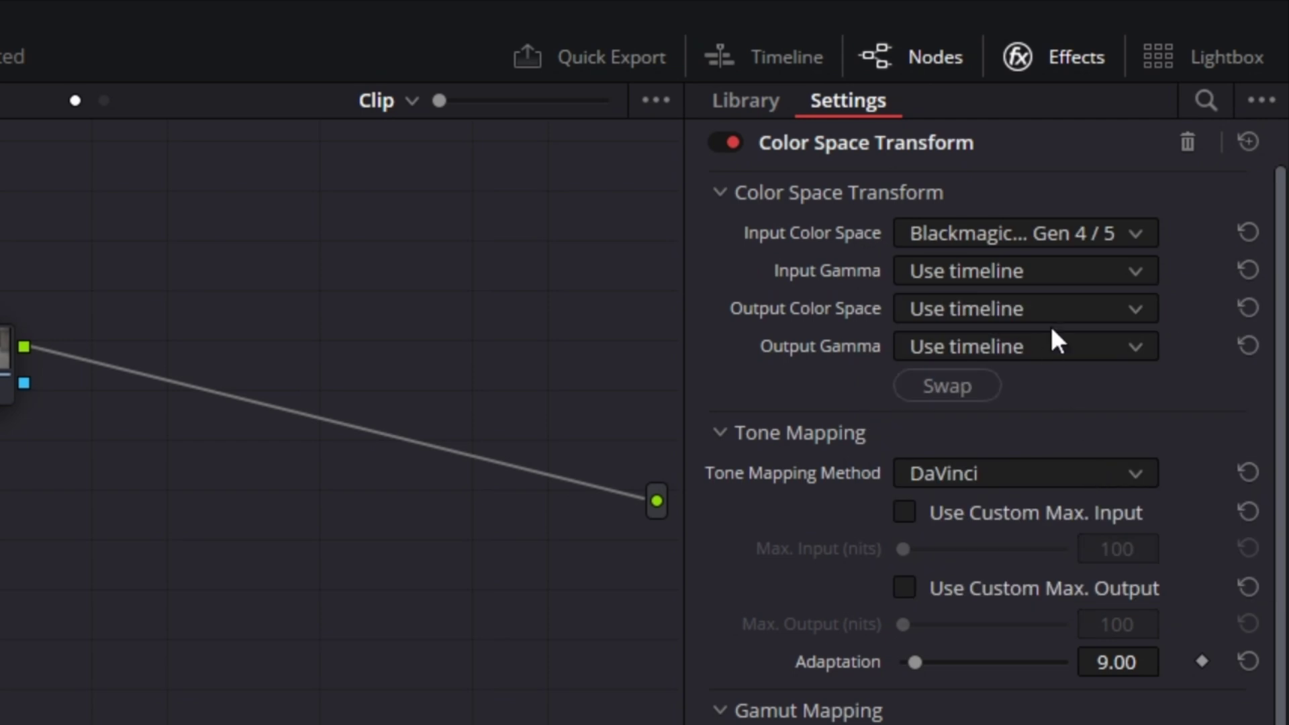
Set the input gamma of node 01's Color Space Transform to Blackmagic Design Film Gen 5
click(1050, 268)
key(b)
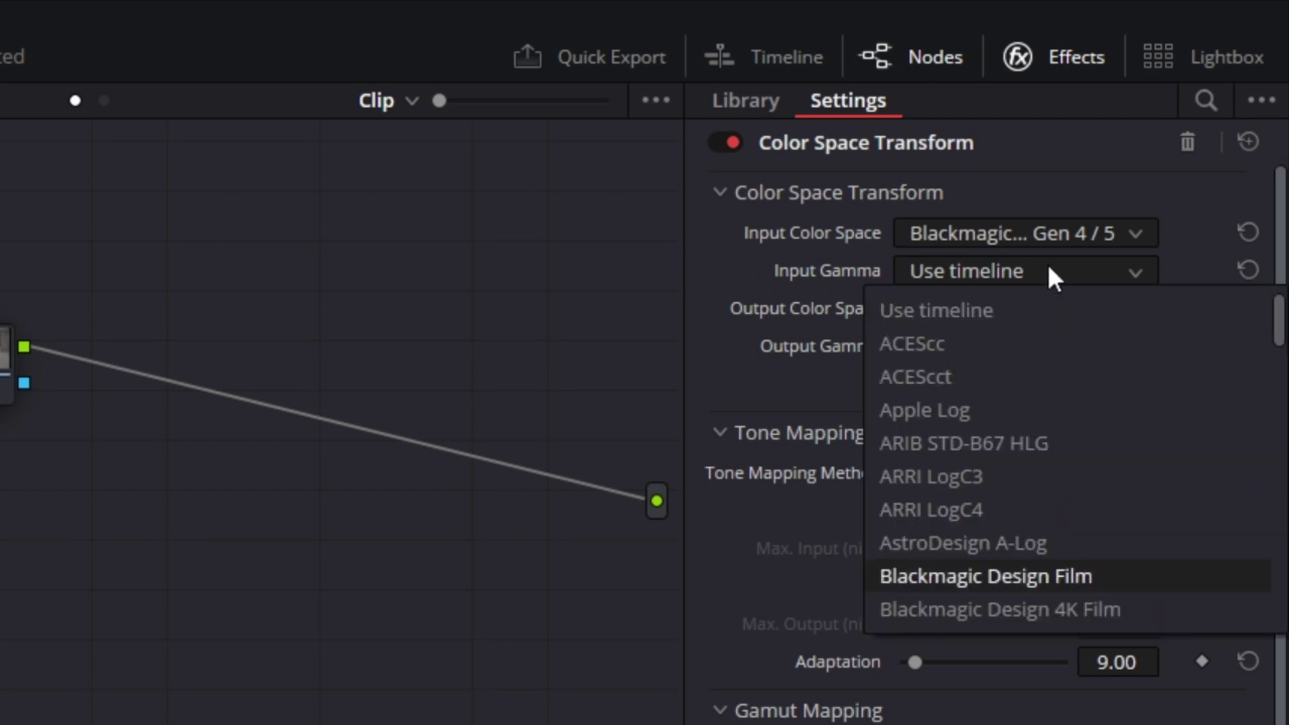
scroll(1056, 444, down, 6)
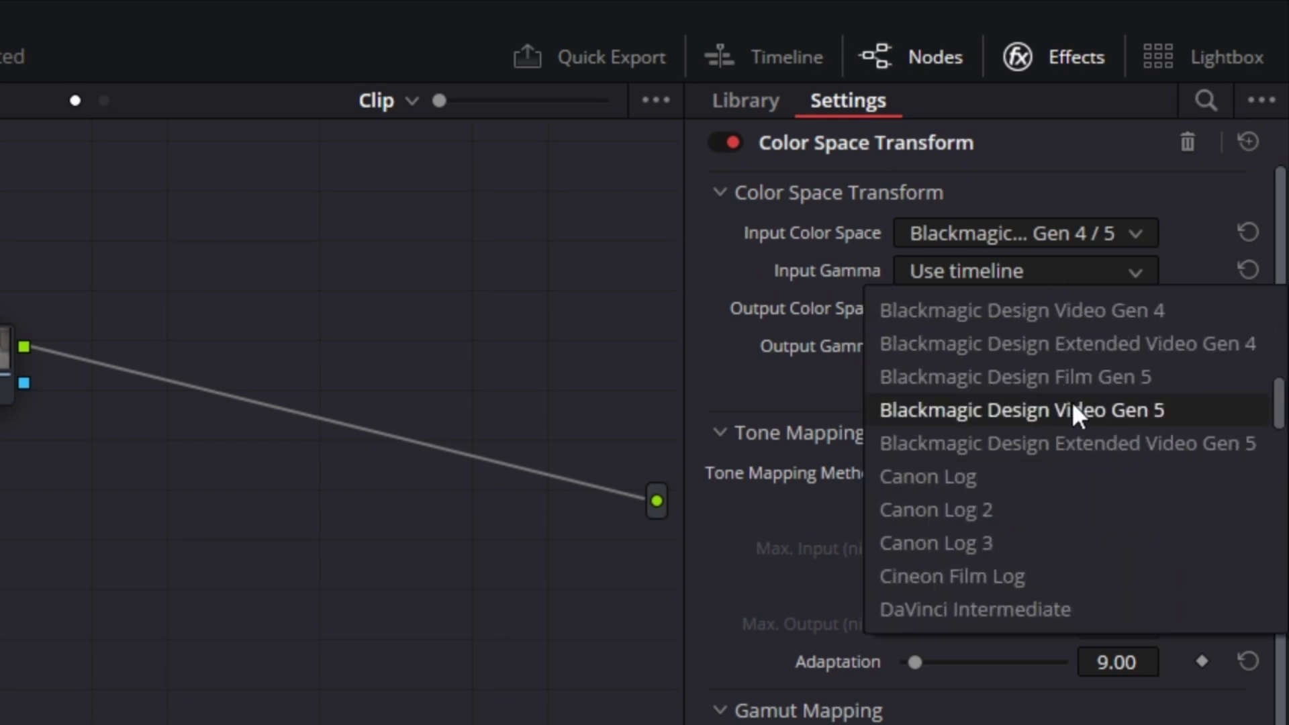
click(1074, 376)
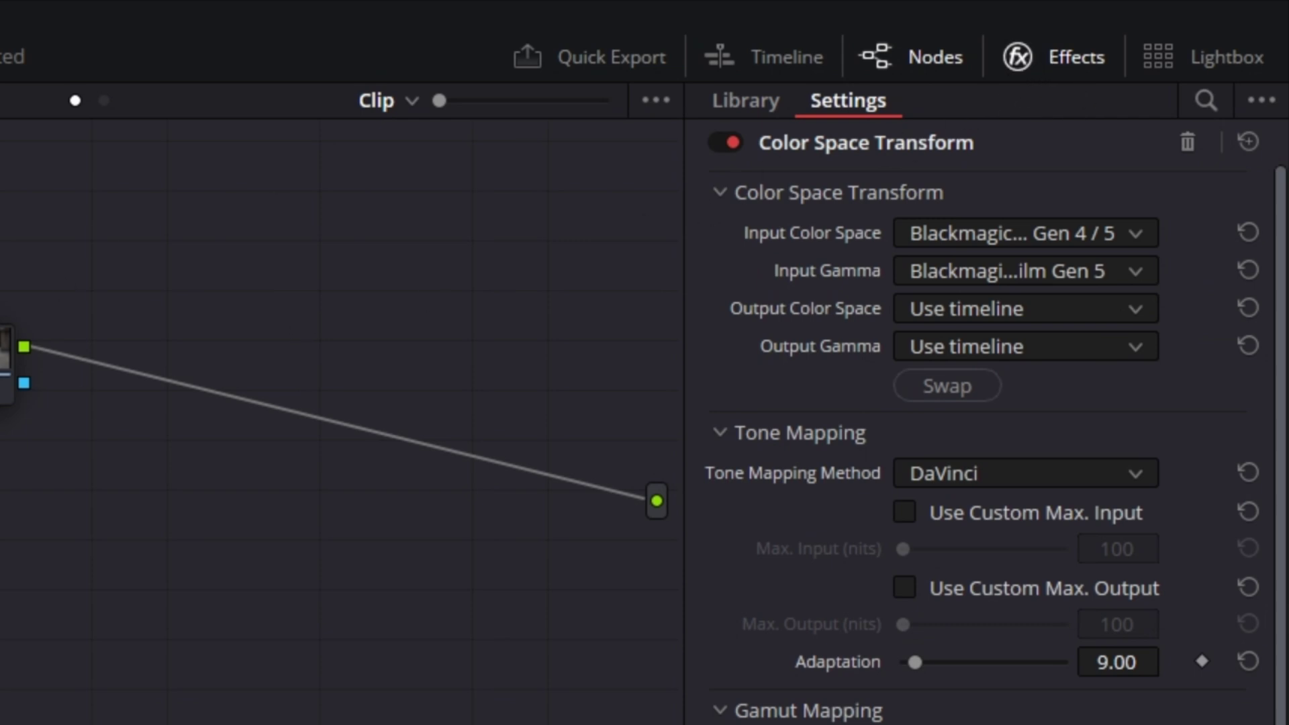
Apply a Color Space Transform to node 02 with node 01's settings and swap its input and output settings
click(406, 250)
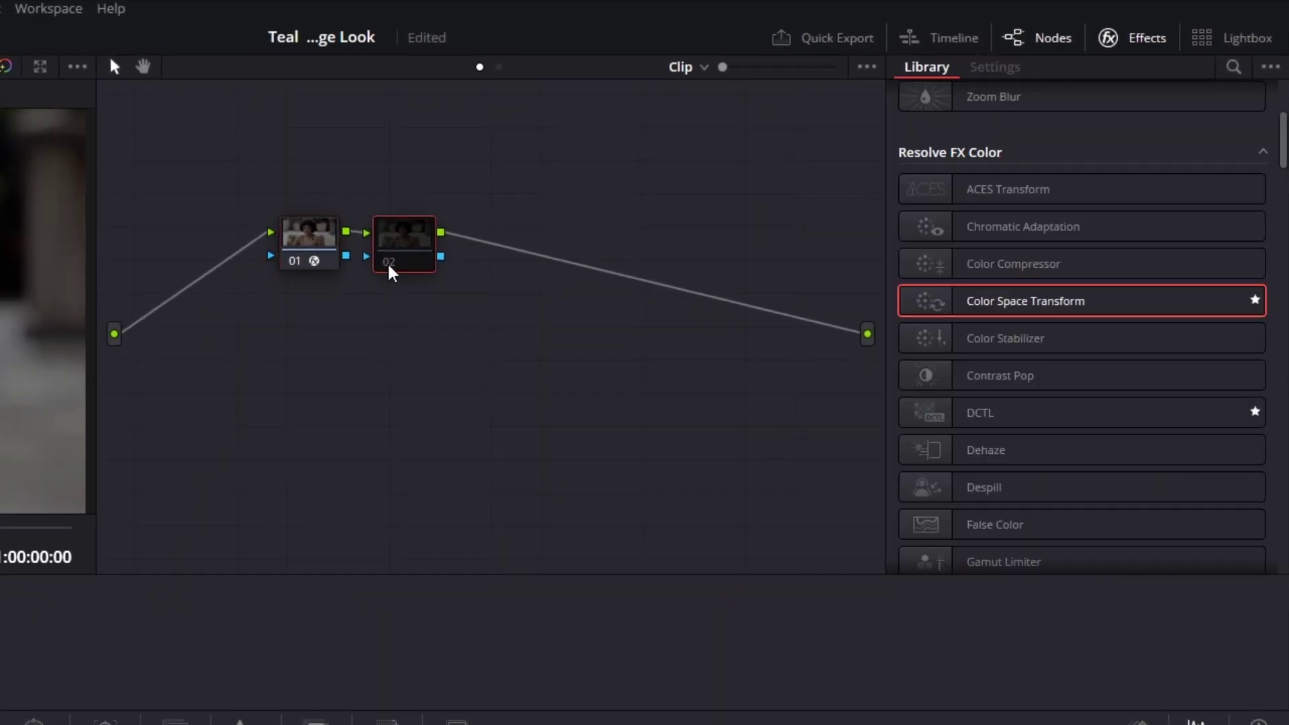
drag(1094, 309, 416, 238)
click(312, 239)
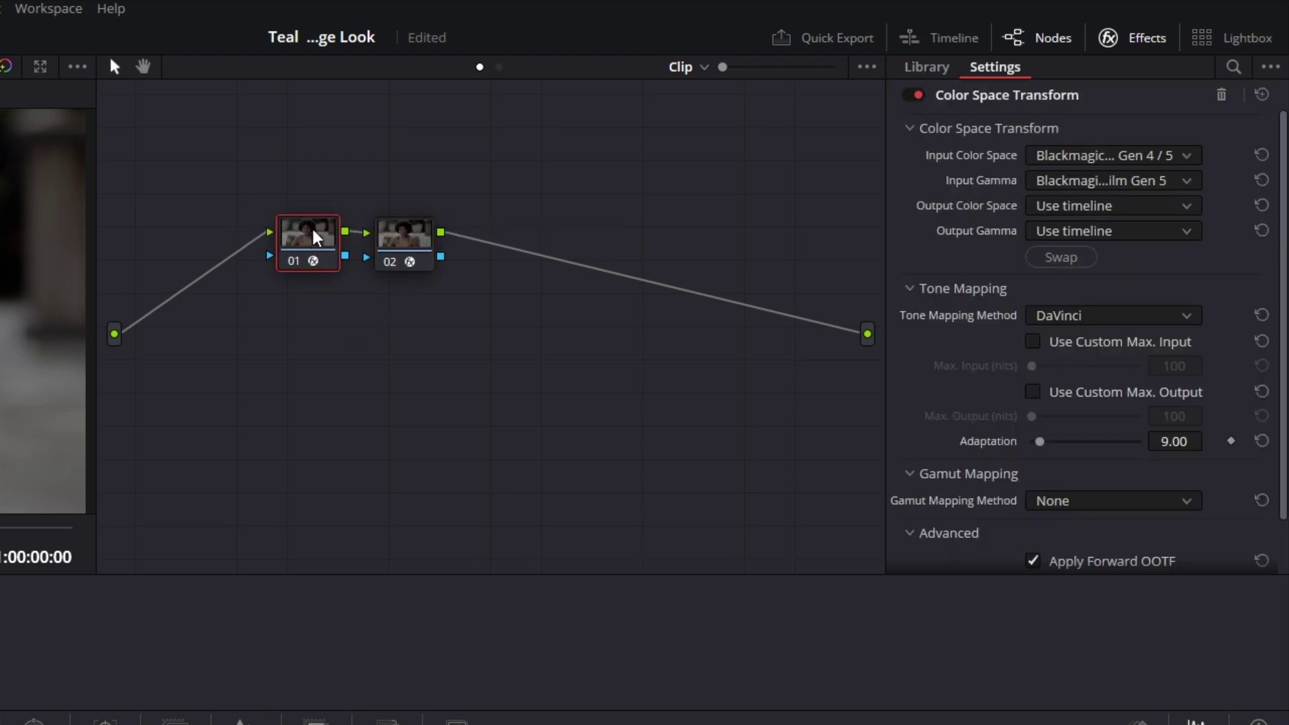
click(406, 248)
click(316, 244)
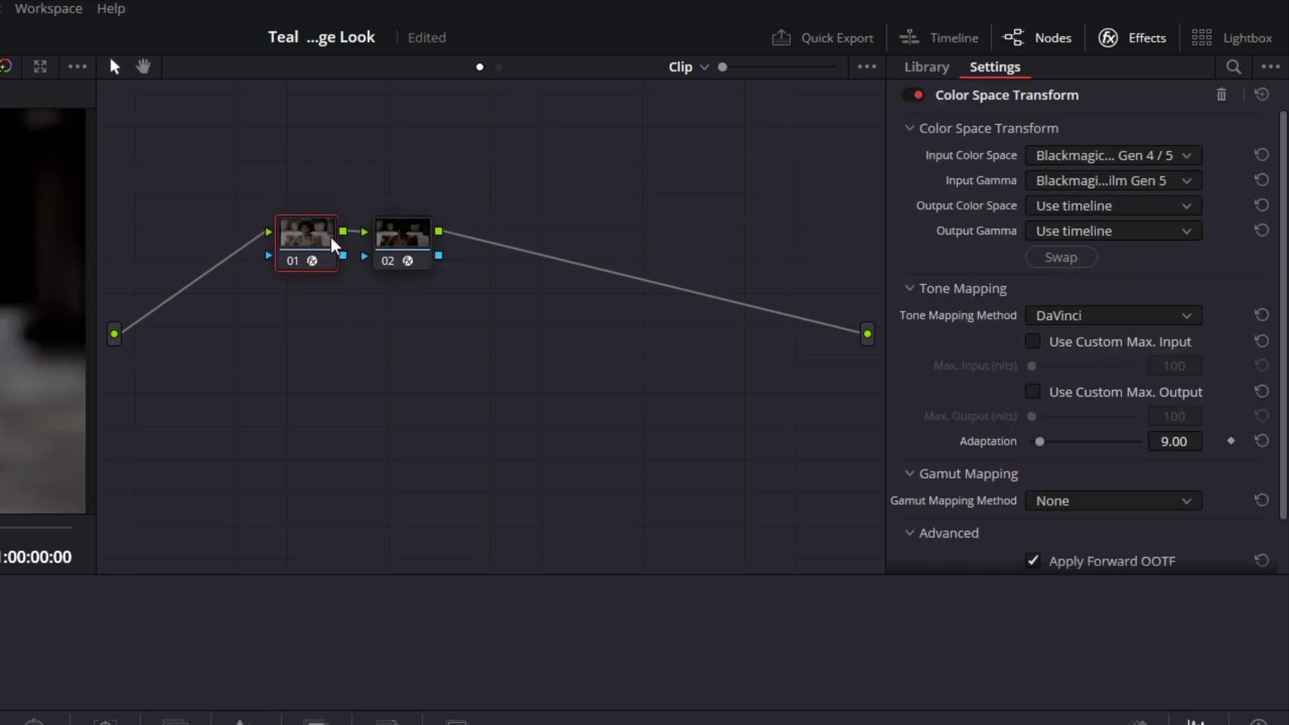
click(389, 236)
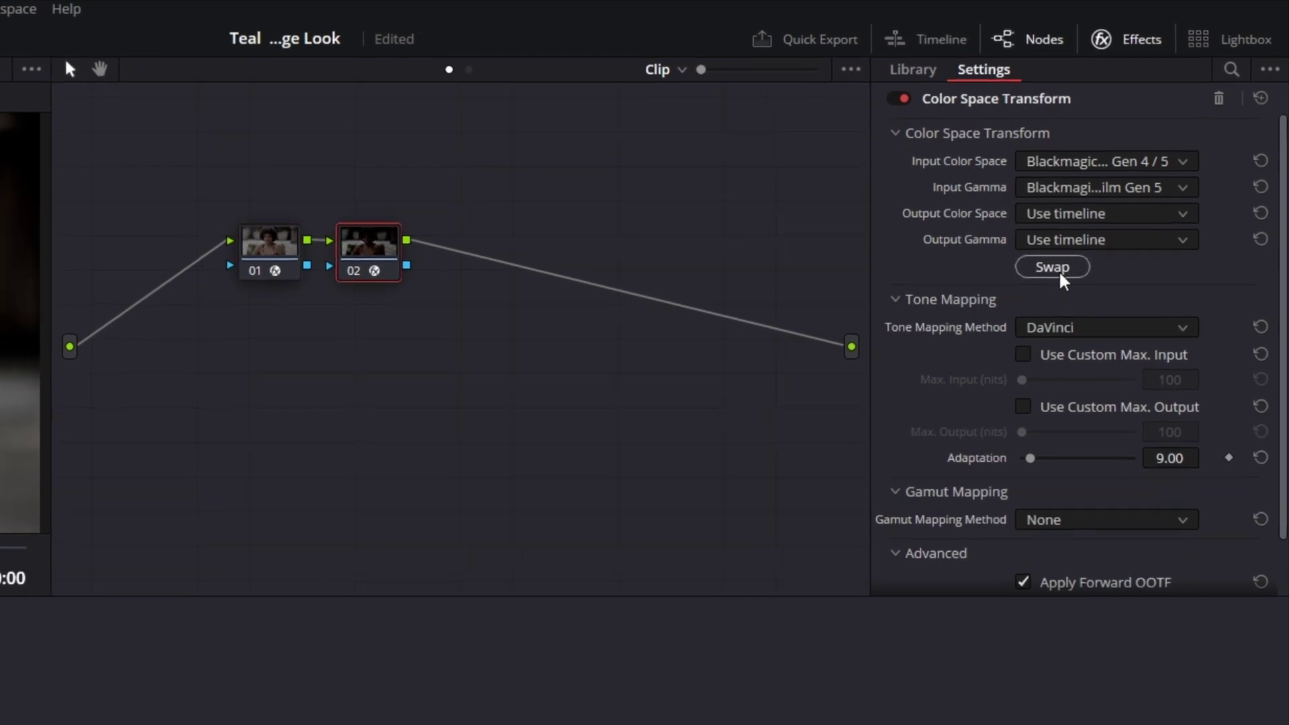
click(1058, 268)
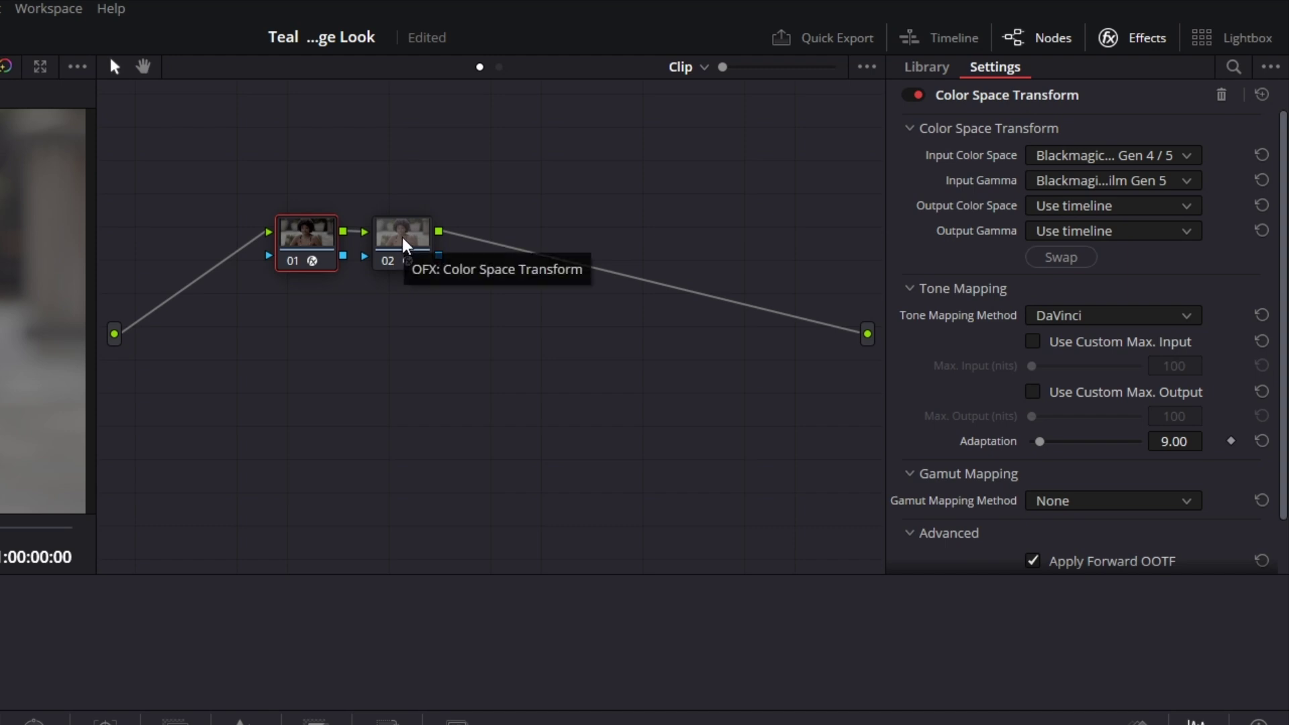
Set node 02's output color space to Rec.709 and its output gamma to Gamma 2.4
click(405, 245)
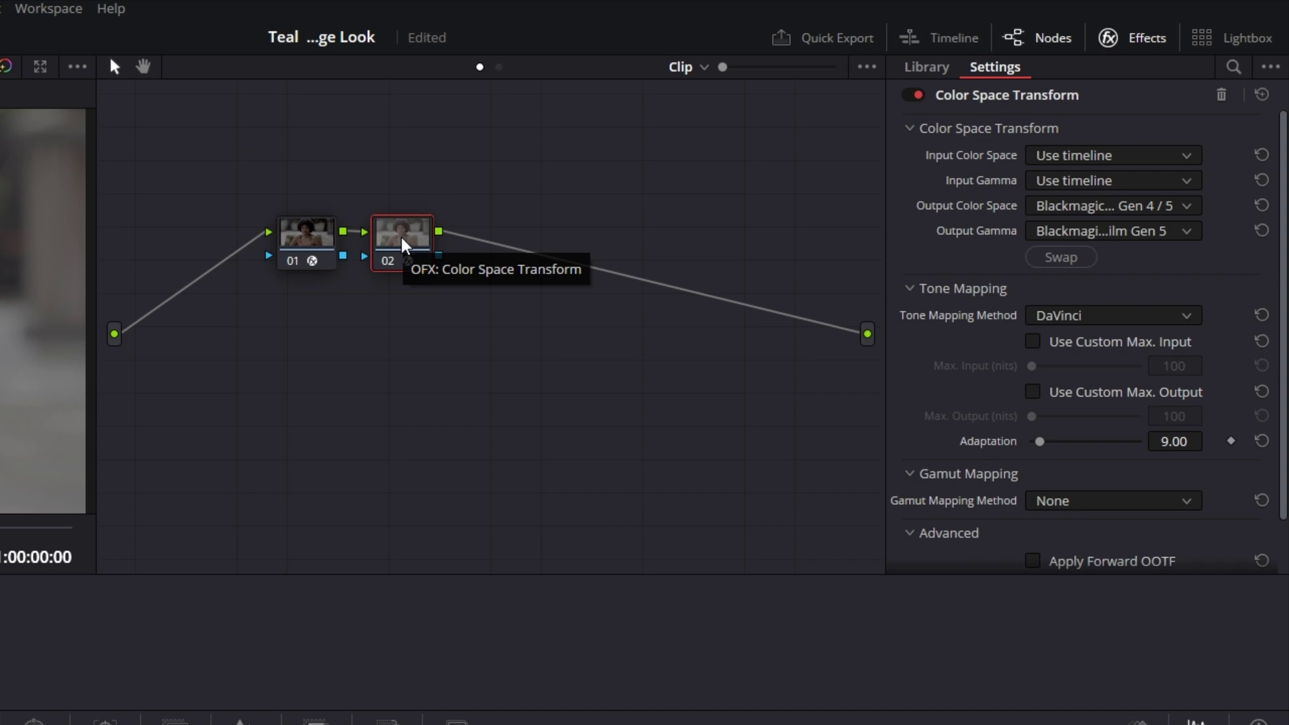
click(1126, 222)
key(r)
key(Return)
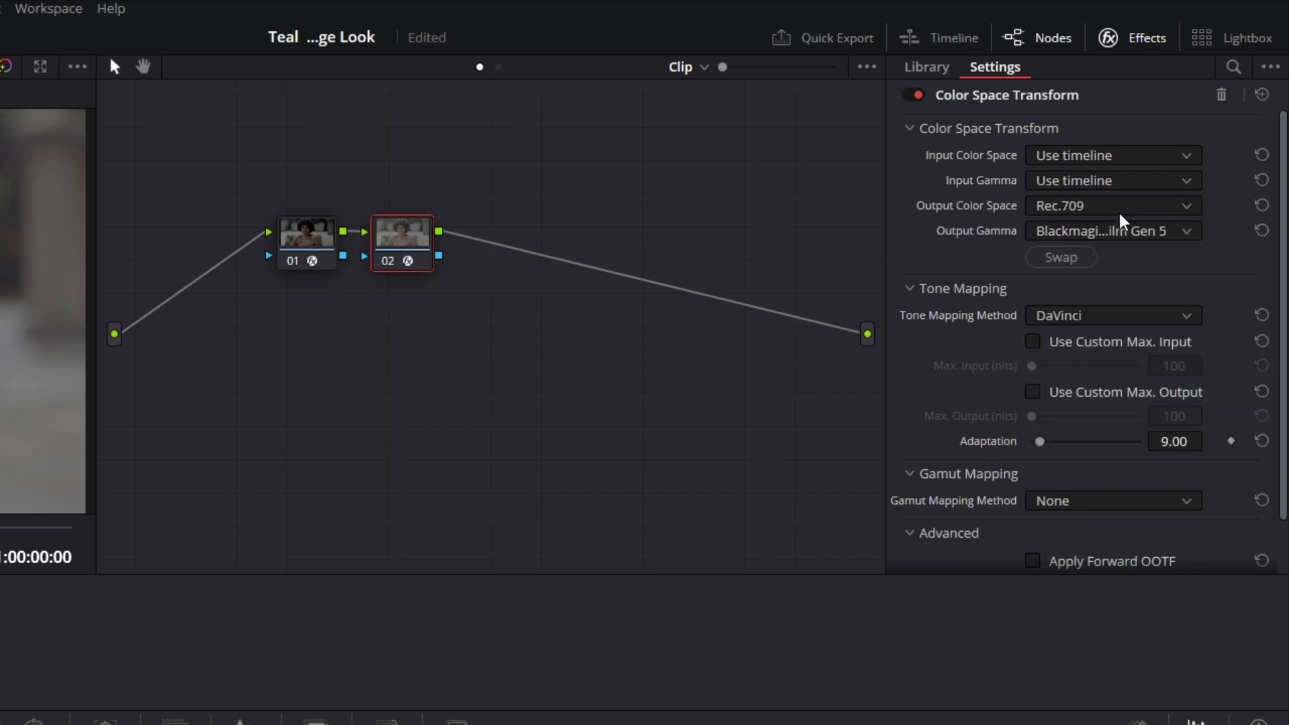
click(1108, 236)
key(g)
key(Down)
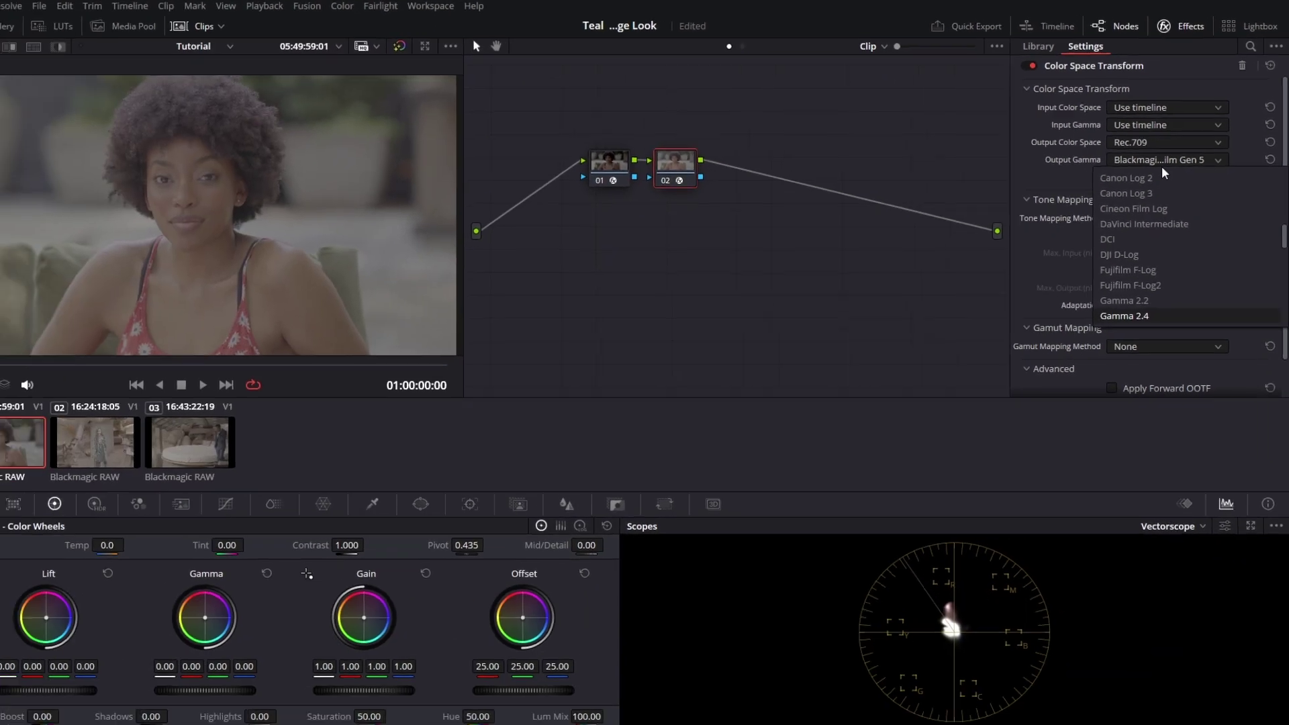
key(Return)
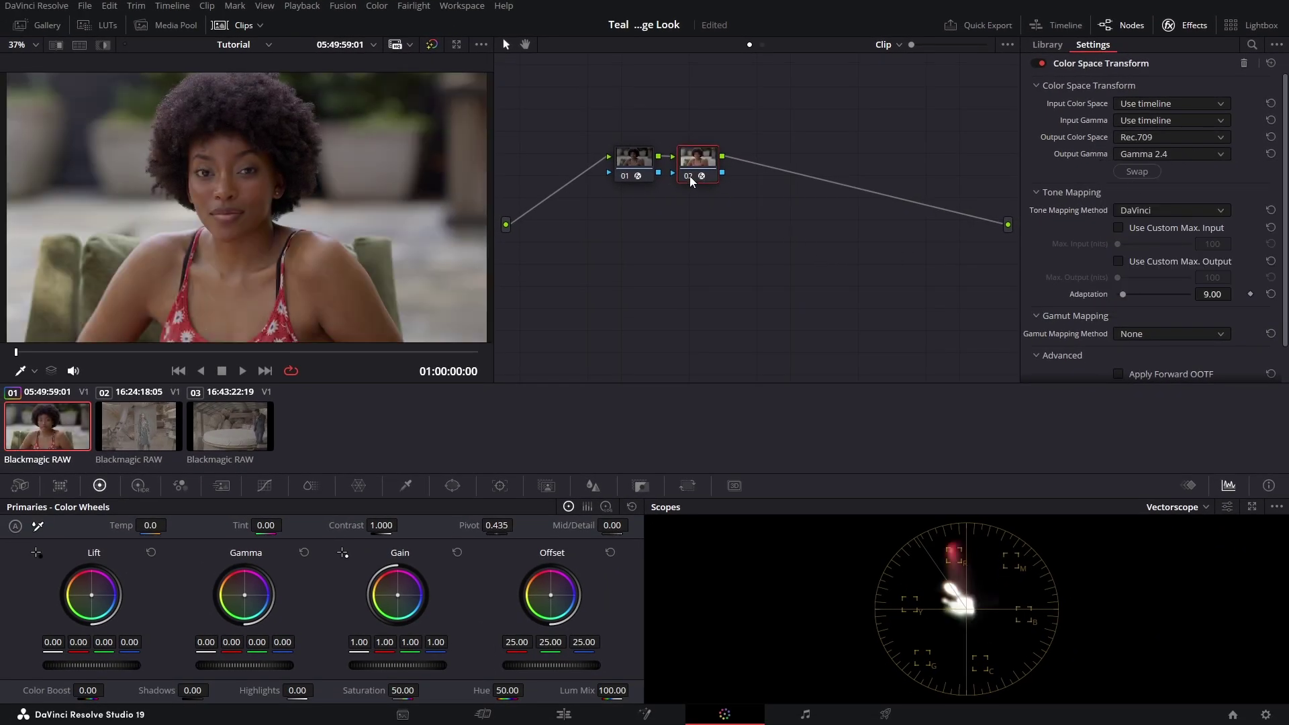
Label node 01 as the input color transform and node 02 as OCT
right_click(634, 161)
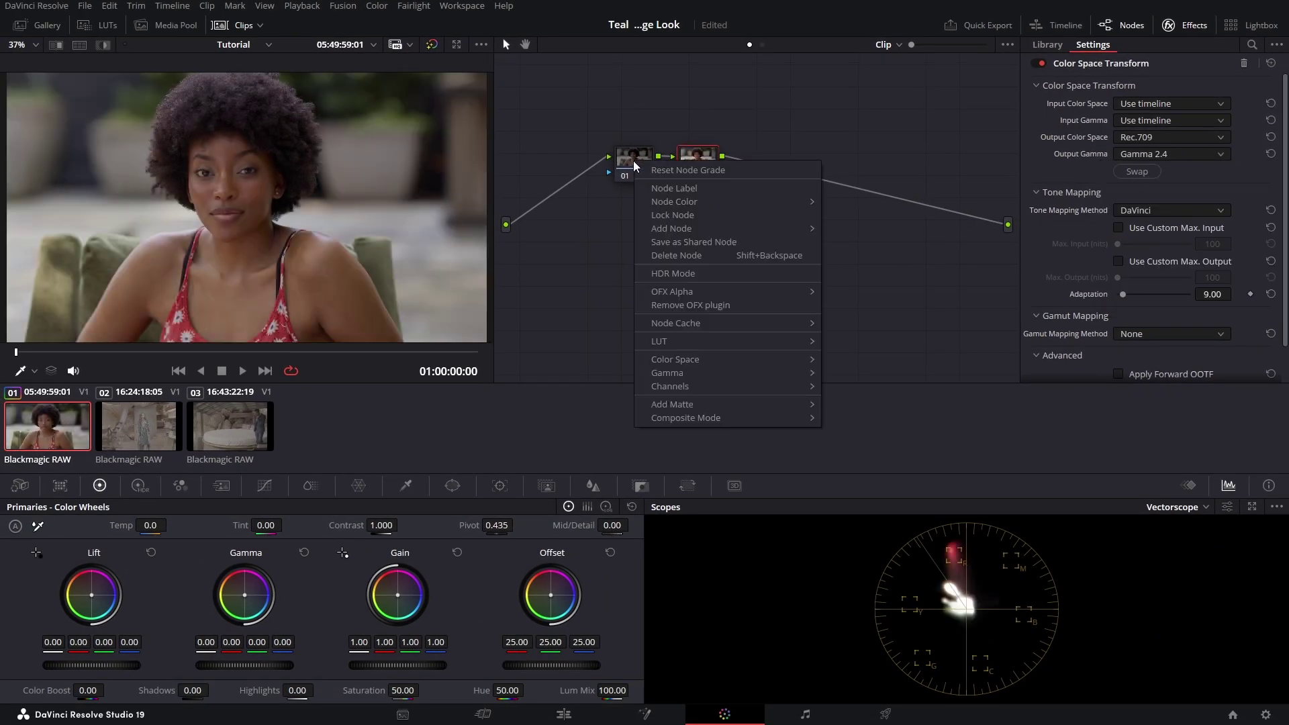
click(694, 182)
text(OCT)
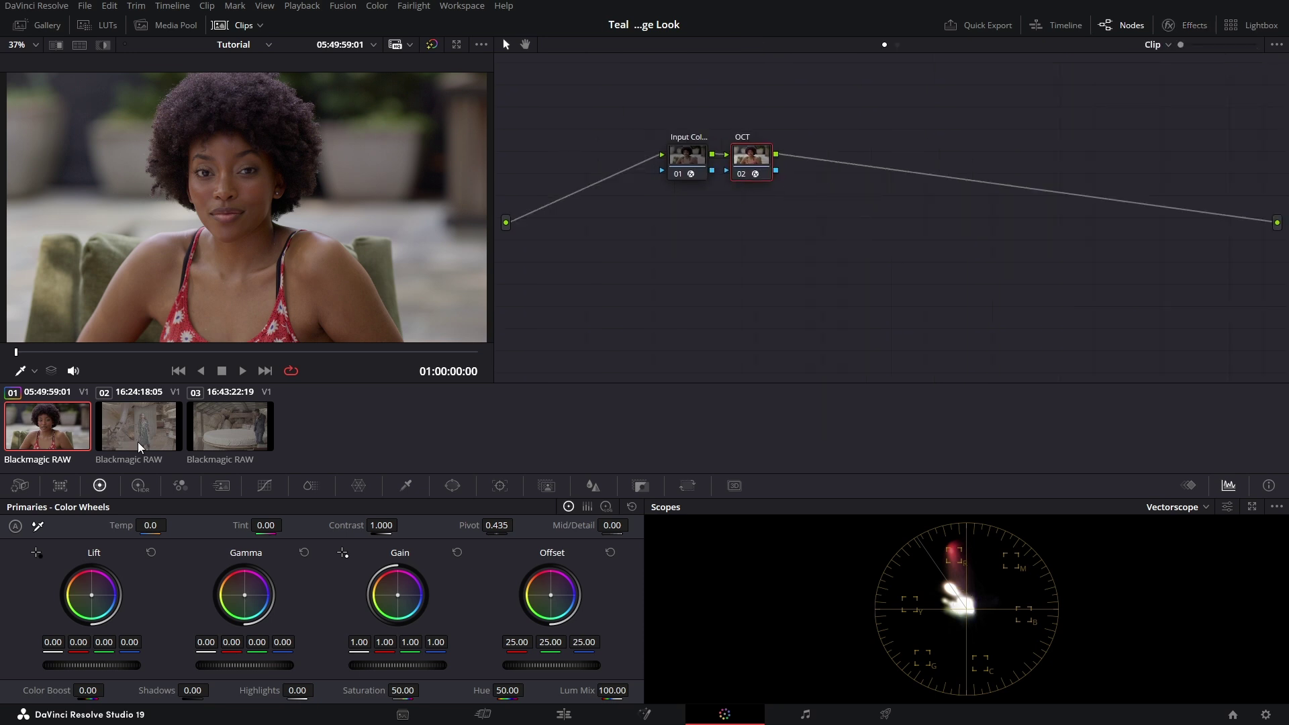
Apply clip 01's grade to clips 02 and 03 together, and check it on the clips
click(132, 448)
ctrl+click(235, 430)
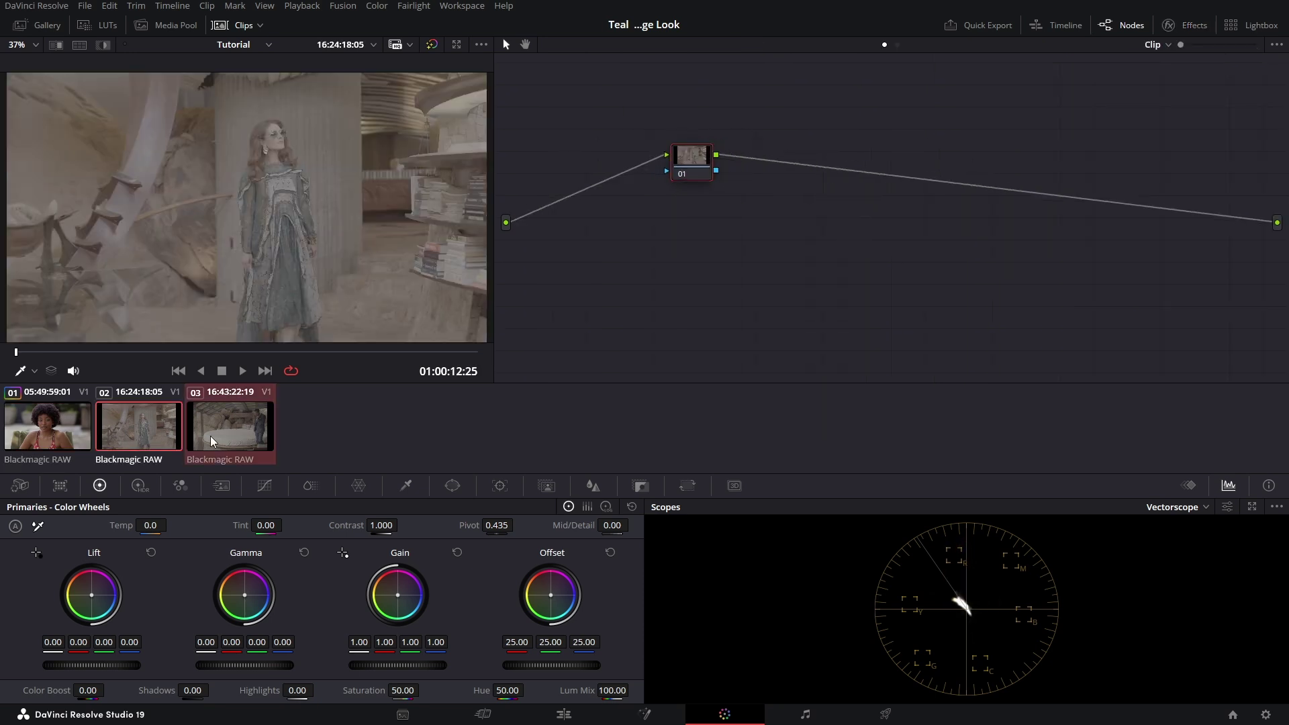
right_click(41, 433)
click(116, 237)
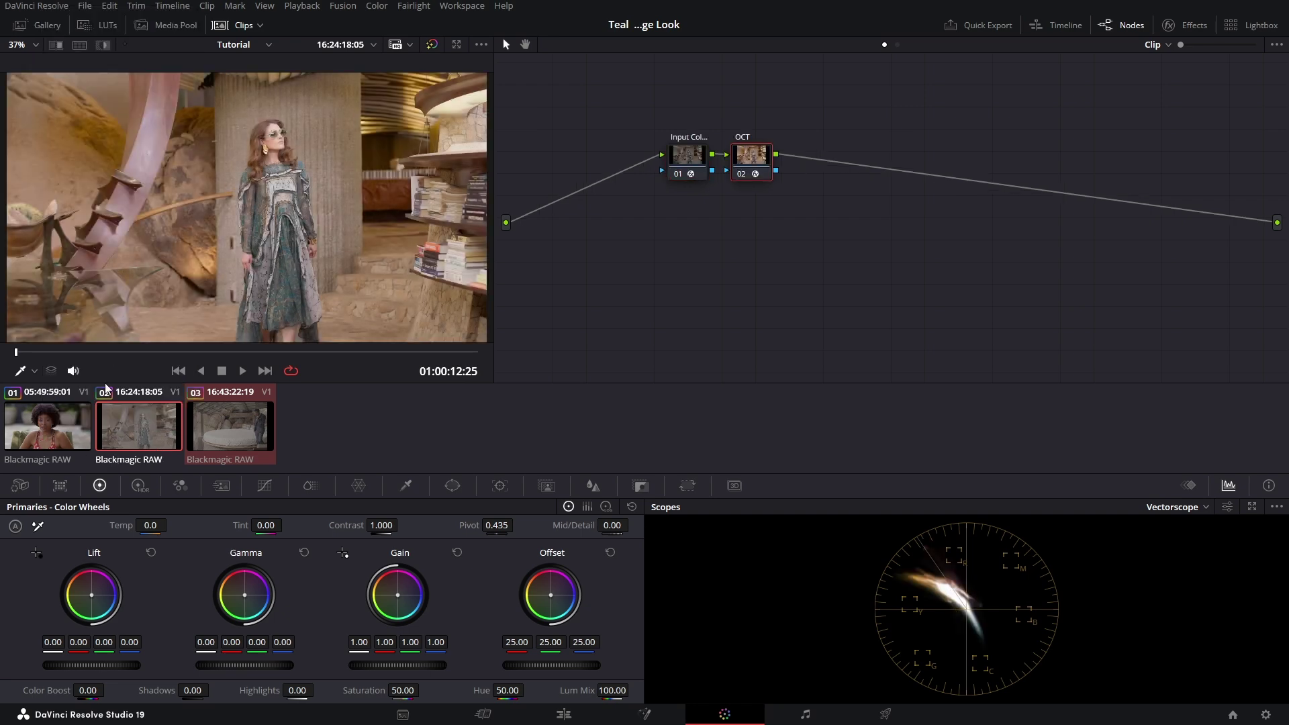
click(85, 437)
click(139, 433)
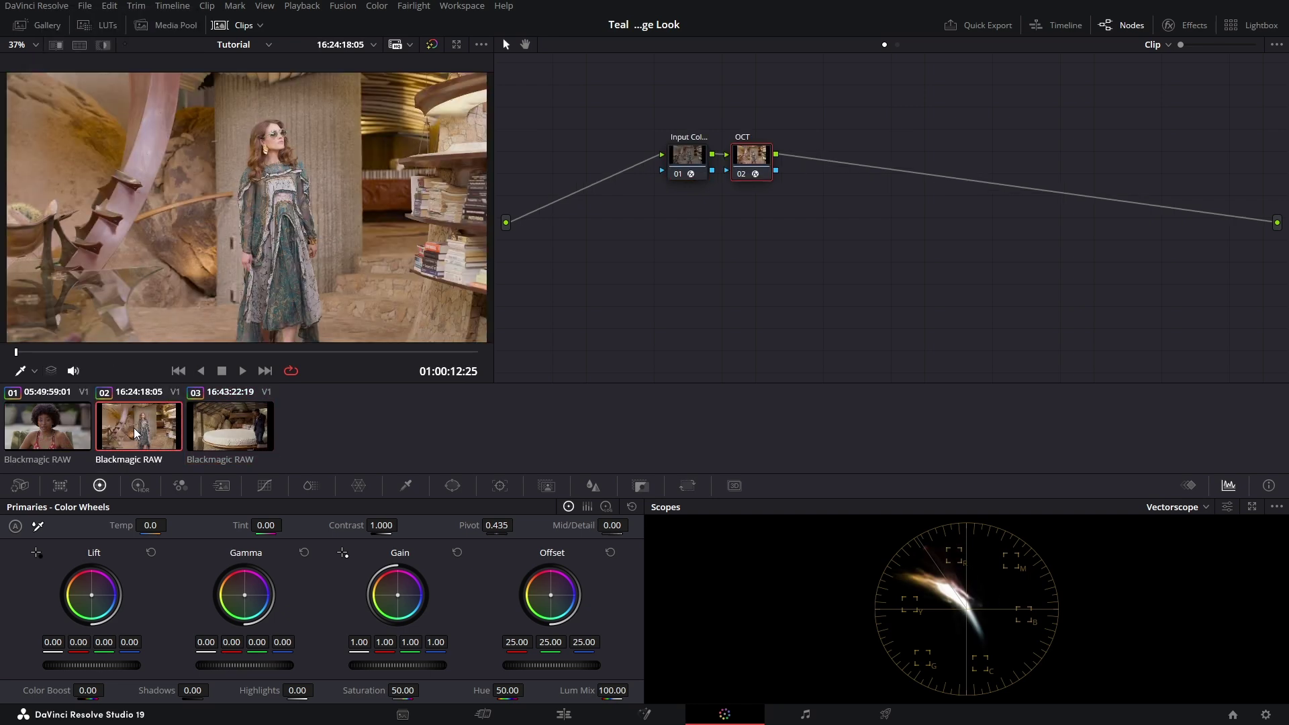
click(225, 436)
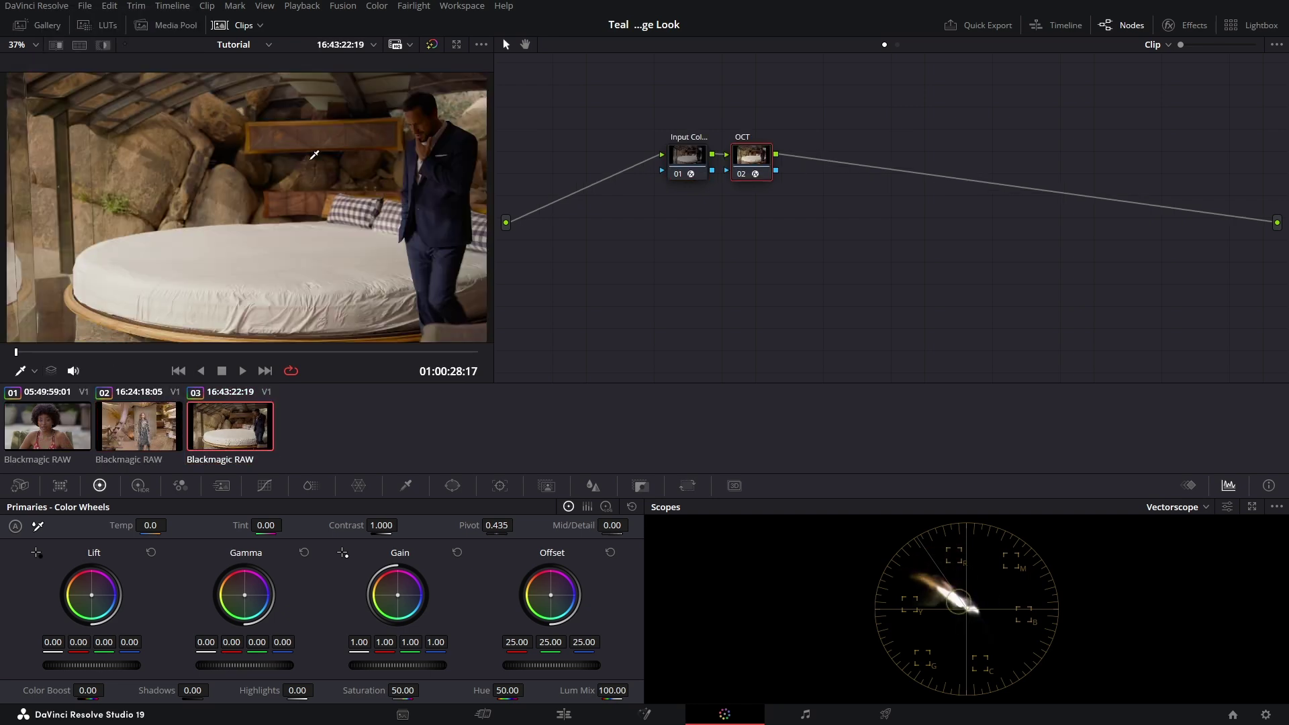
Add four serial nodes in clip 01 between the input color transform node and the OCT node
click(45, 444)
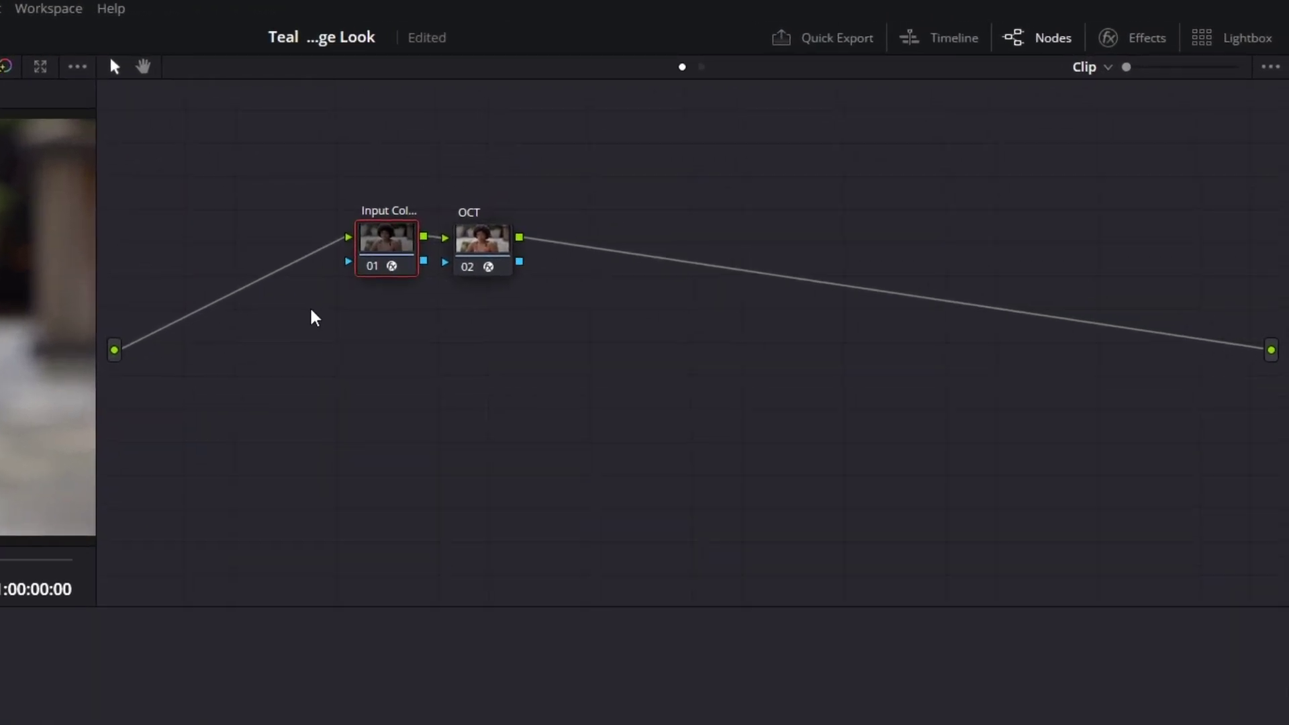
key(alt+s)
key(alt+s)
key(alt+s)
key(alt+s)
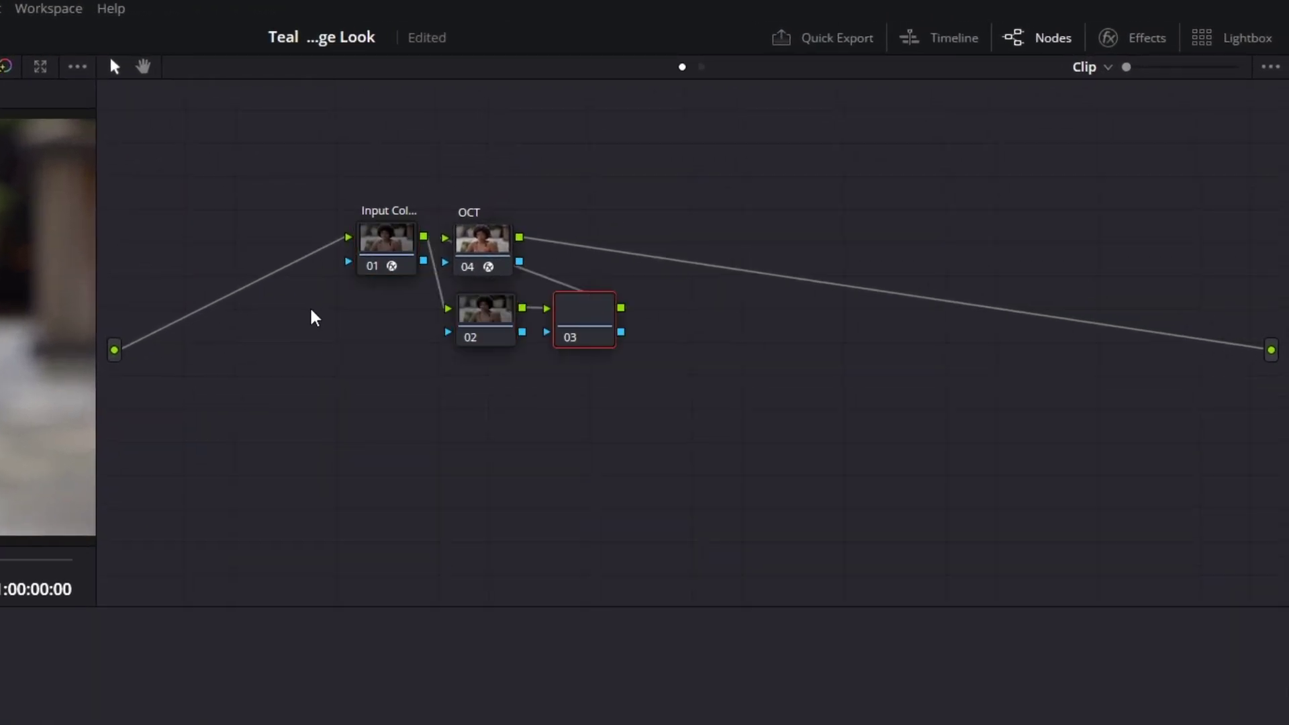
Label nodes 02 to 05 as Exposure, Balance, Contrast and Look
right_click(471, 330)
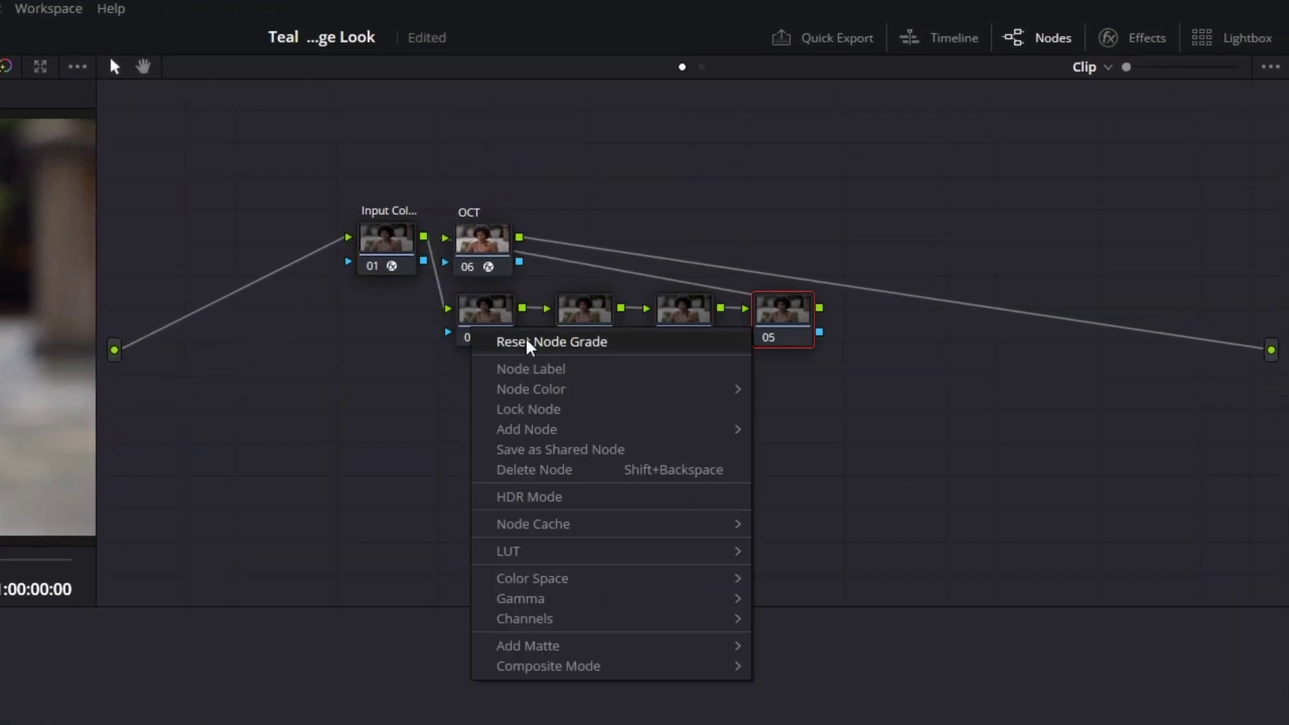
click(534, 368)
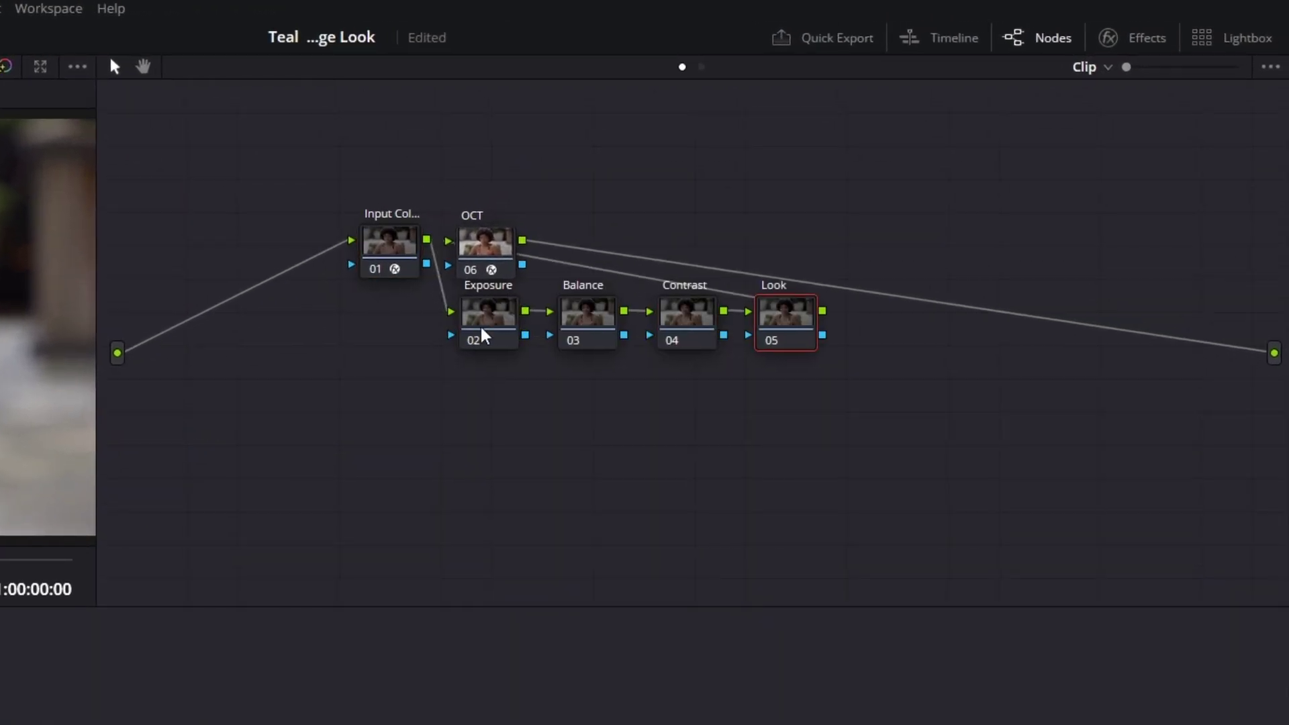
click(483, 334)
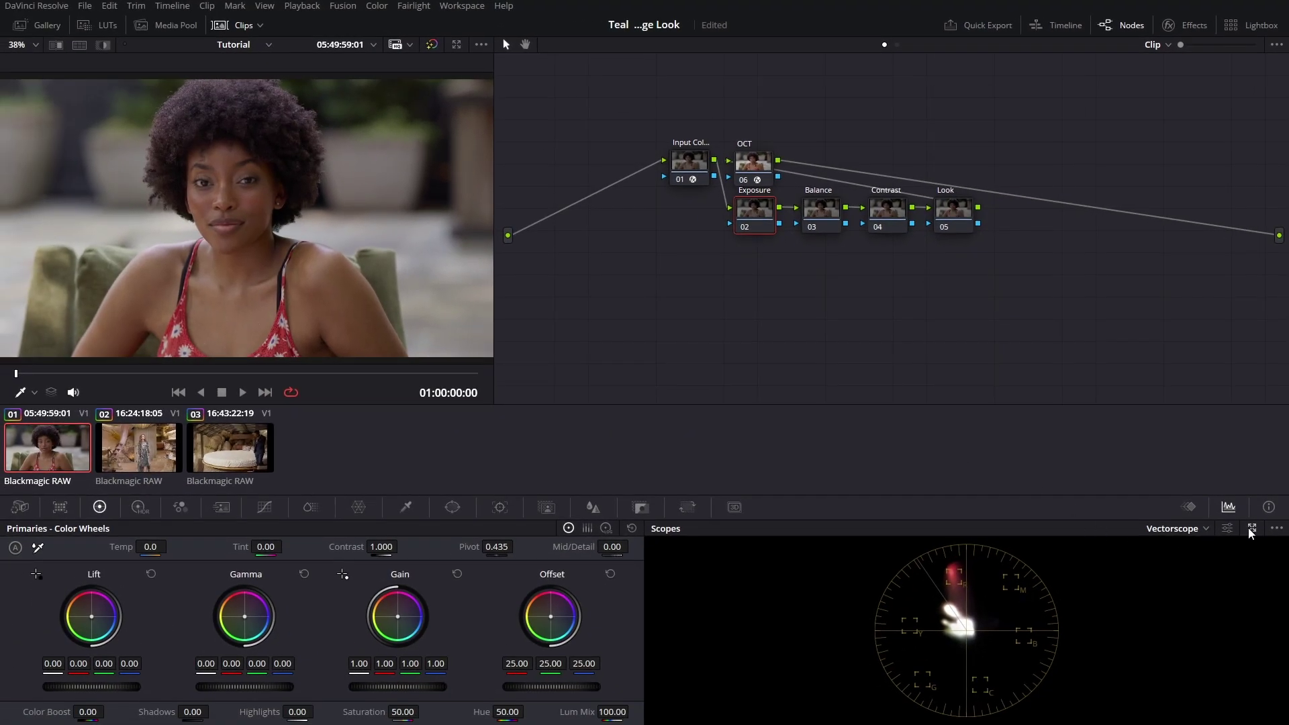
Open the scopes in a floating window with a two-scope layout showing the Vectorscope and the Waveform
click(1252, 529)
drag(981, 401, 911, 363)
click(1115, 360)
click(1133, 360)
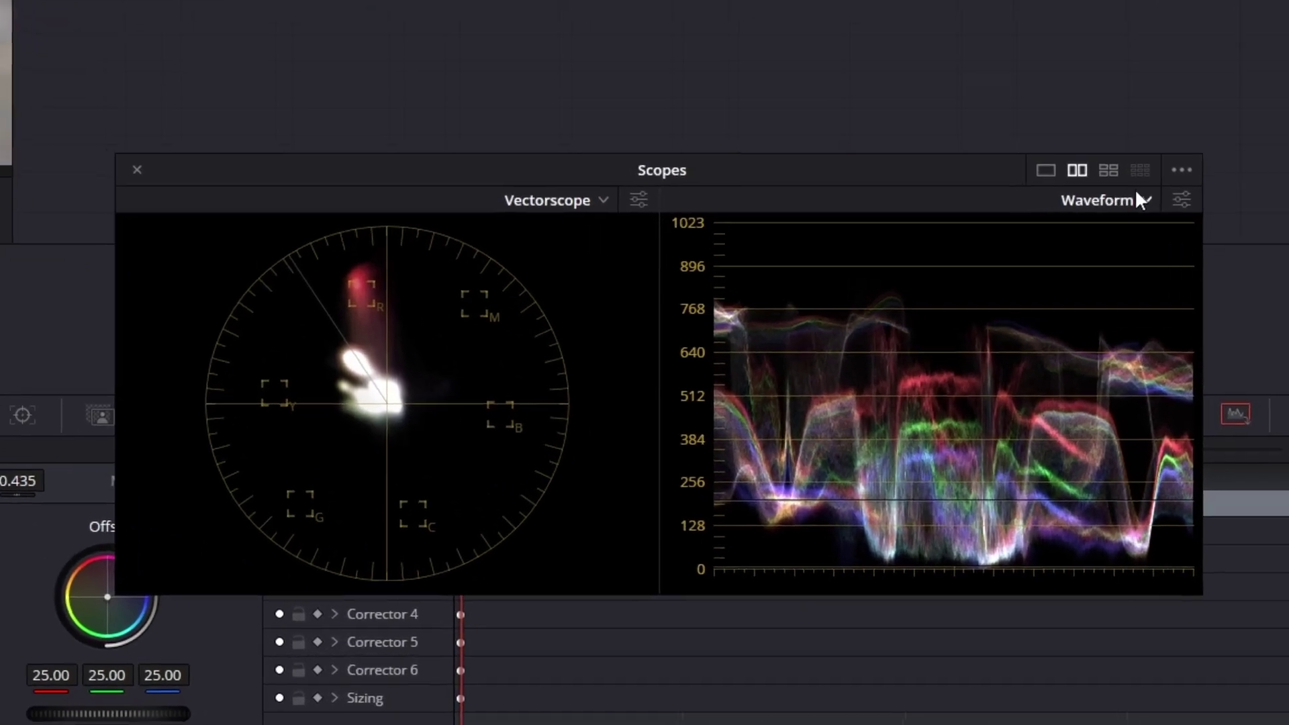
click(1171, 378)
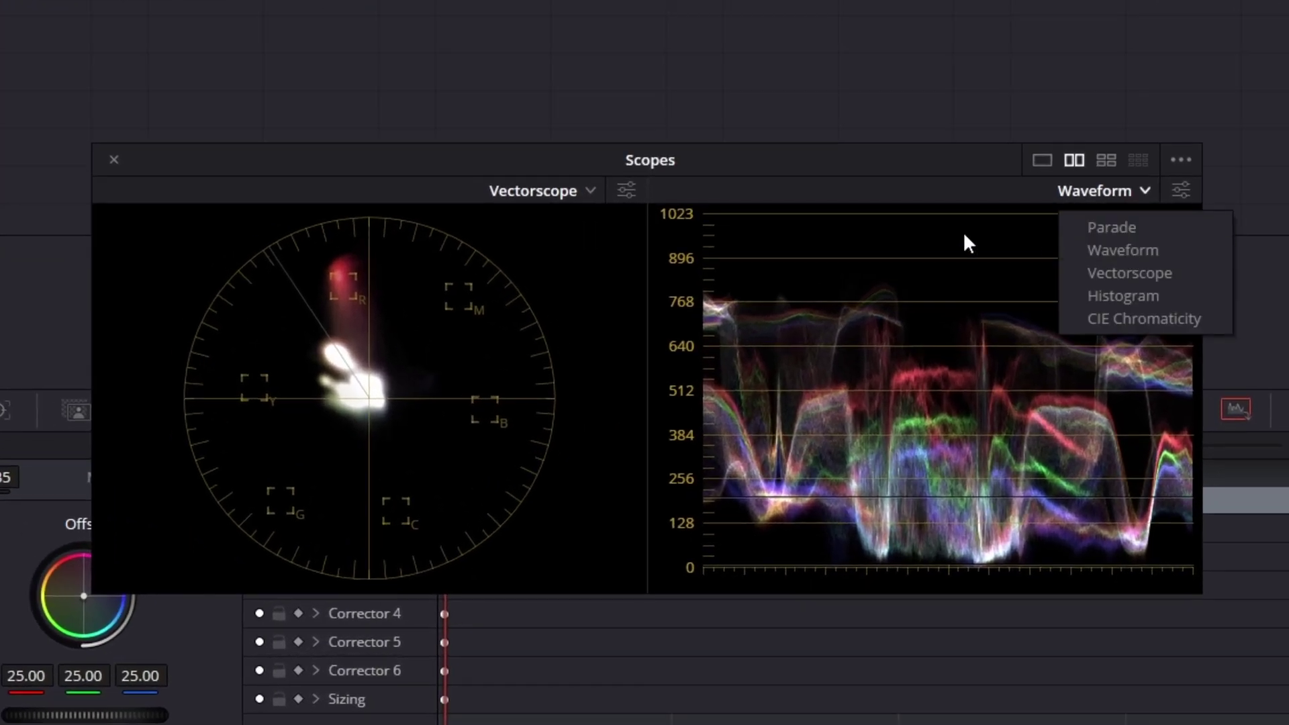
Check the vectorscope's 2x zoom, skin tone indicator and graticule options, and the scopes' Display Qualifier Focus option
click(627, 190)
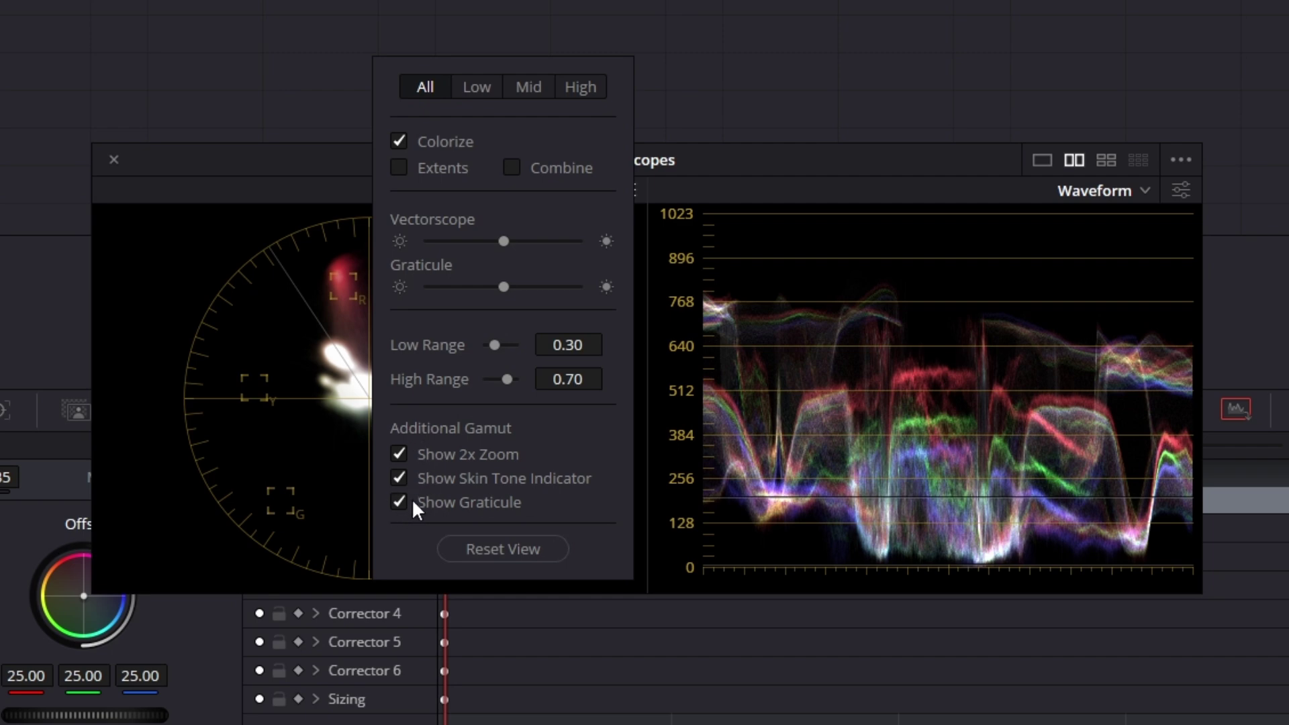
click(740, 138)
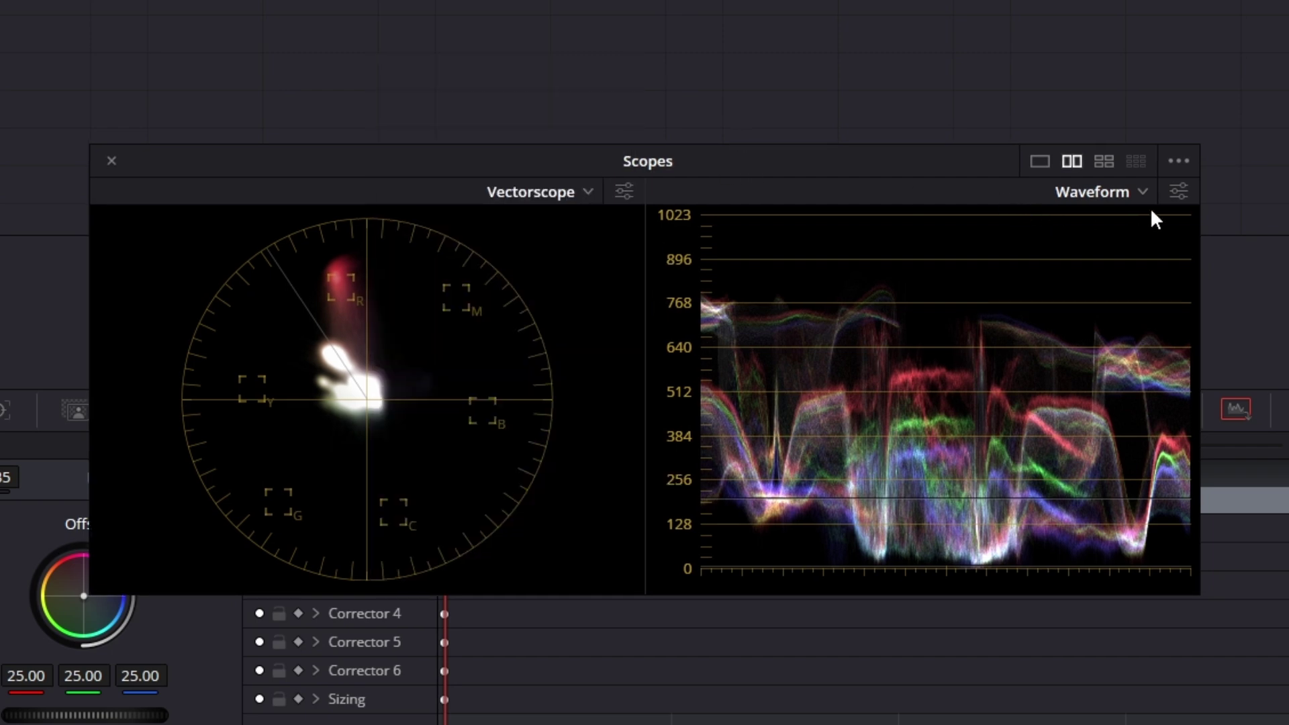
click(1174, 164)
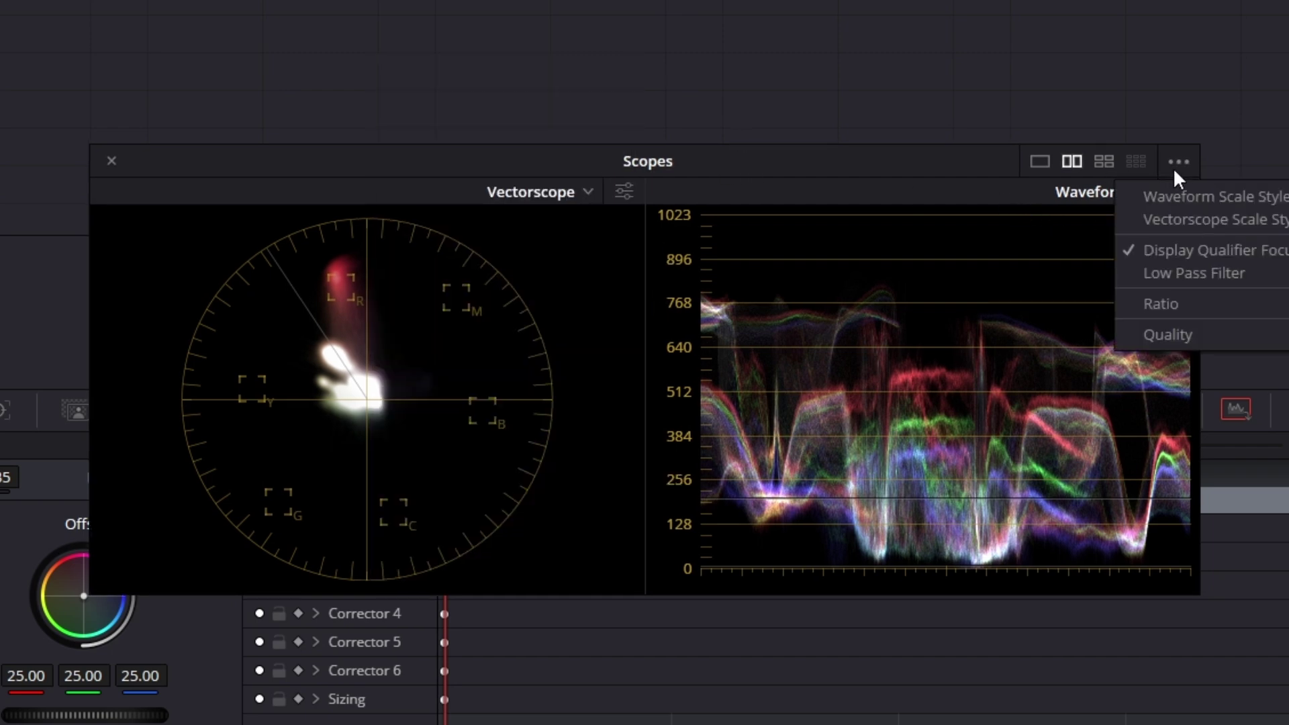
click(1176, 248)
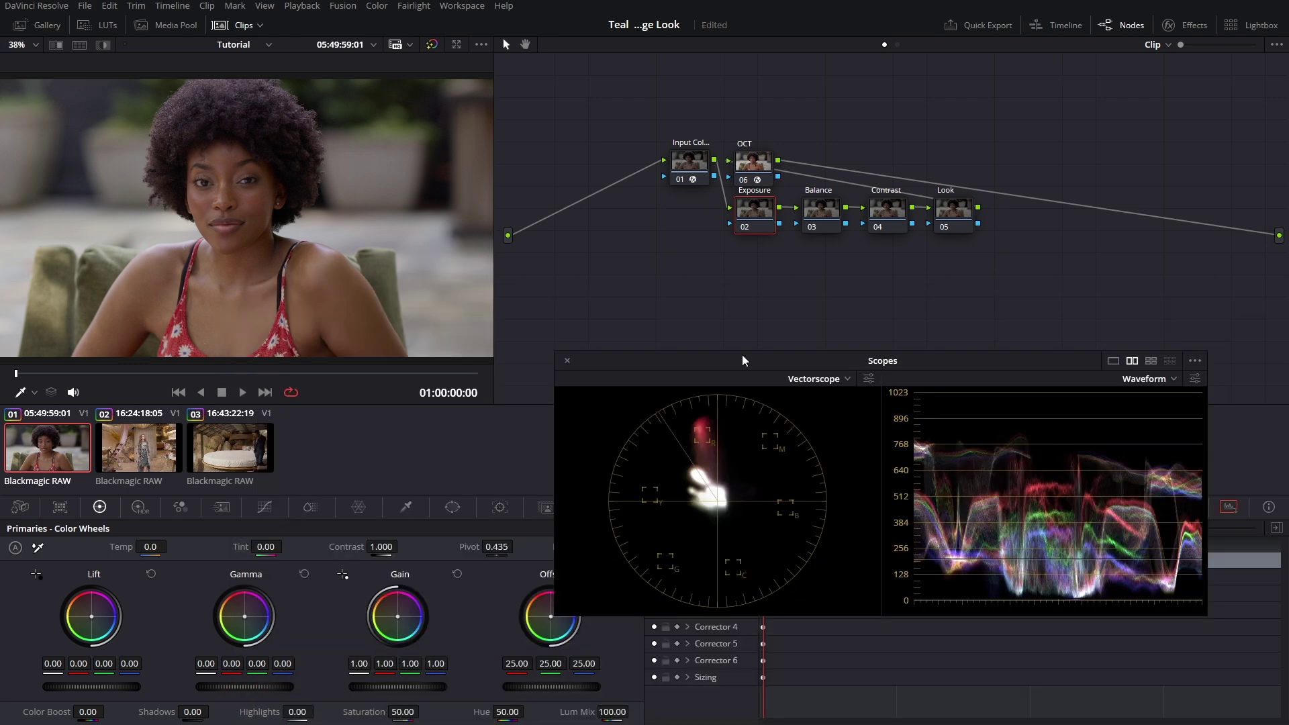
Place the scopes window clear of the viewer image and turn on the picker RGB value display in the viewer
drag(743, 361, 840, 386)
right_click(225, 184)
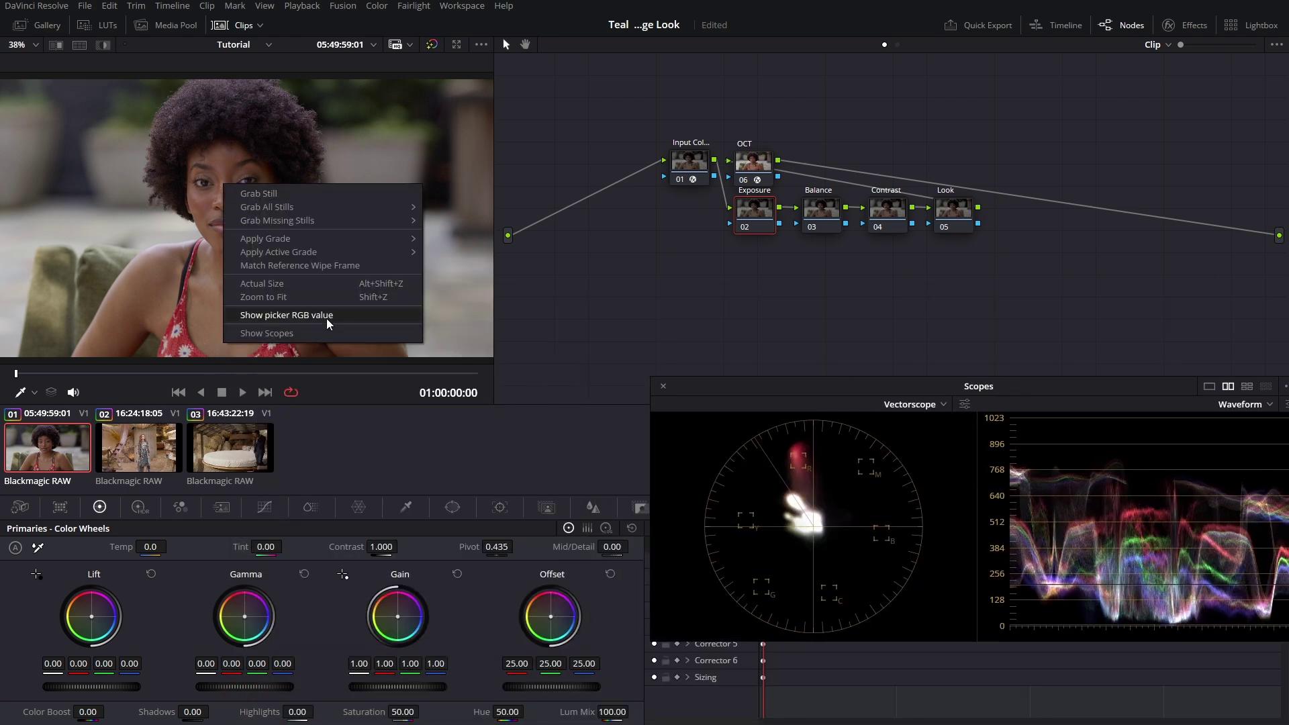
click(312, 334)
right_click(287, 264)
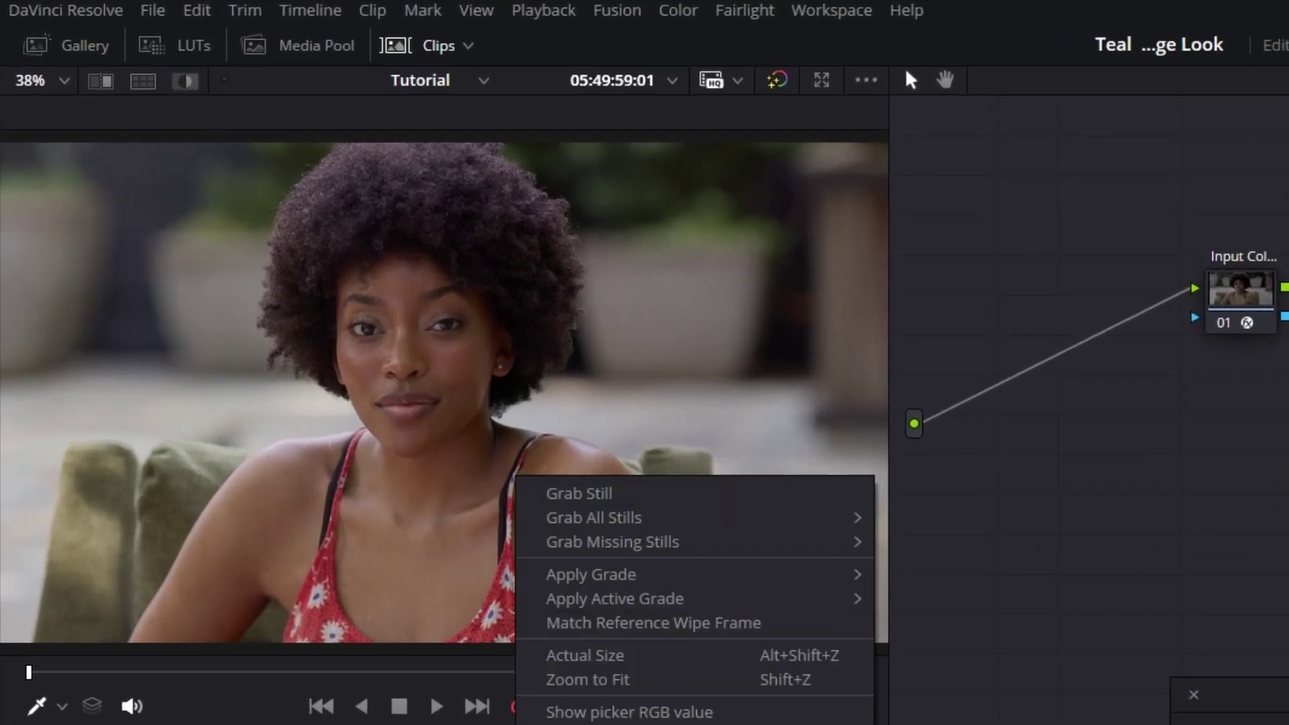
click(681, 713)
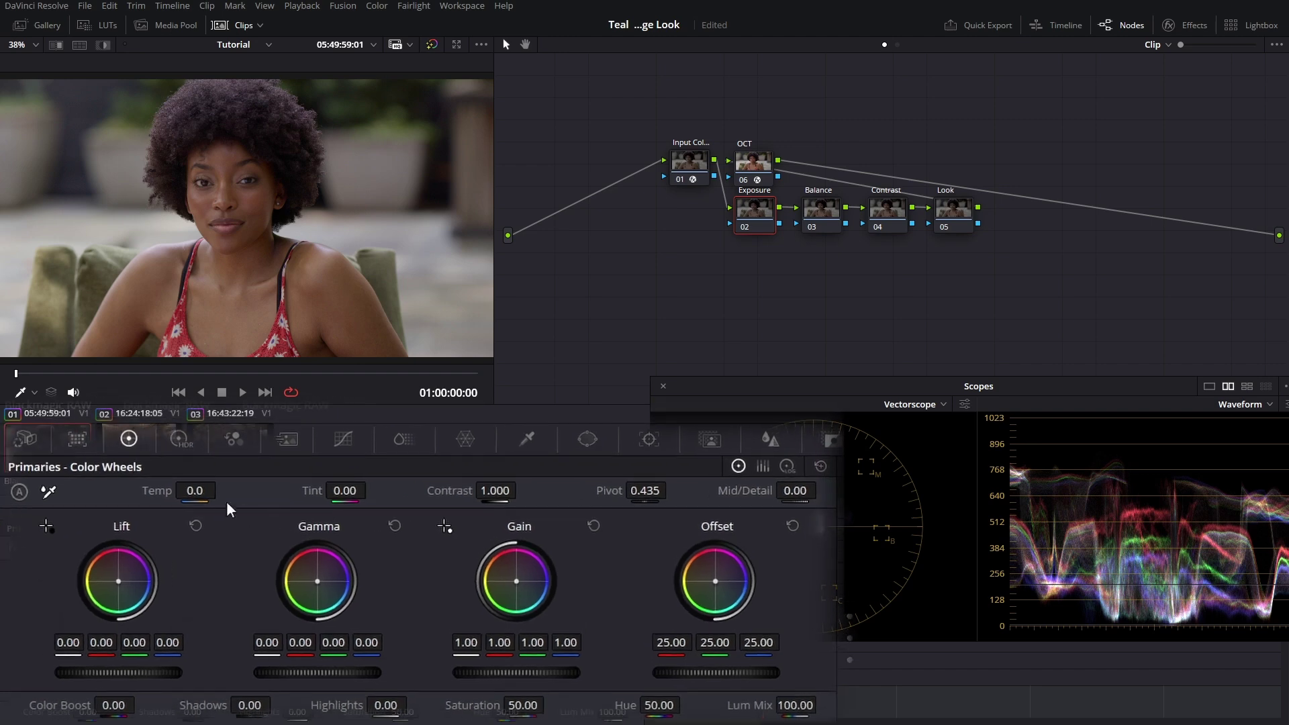
Set the Global exposure of the Exposure node to 1.50 in the HDR color wheels
click(179, 439)
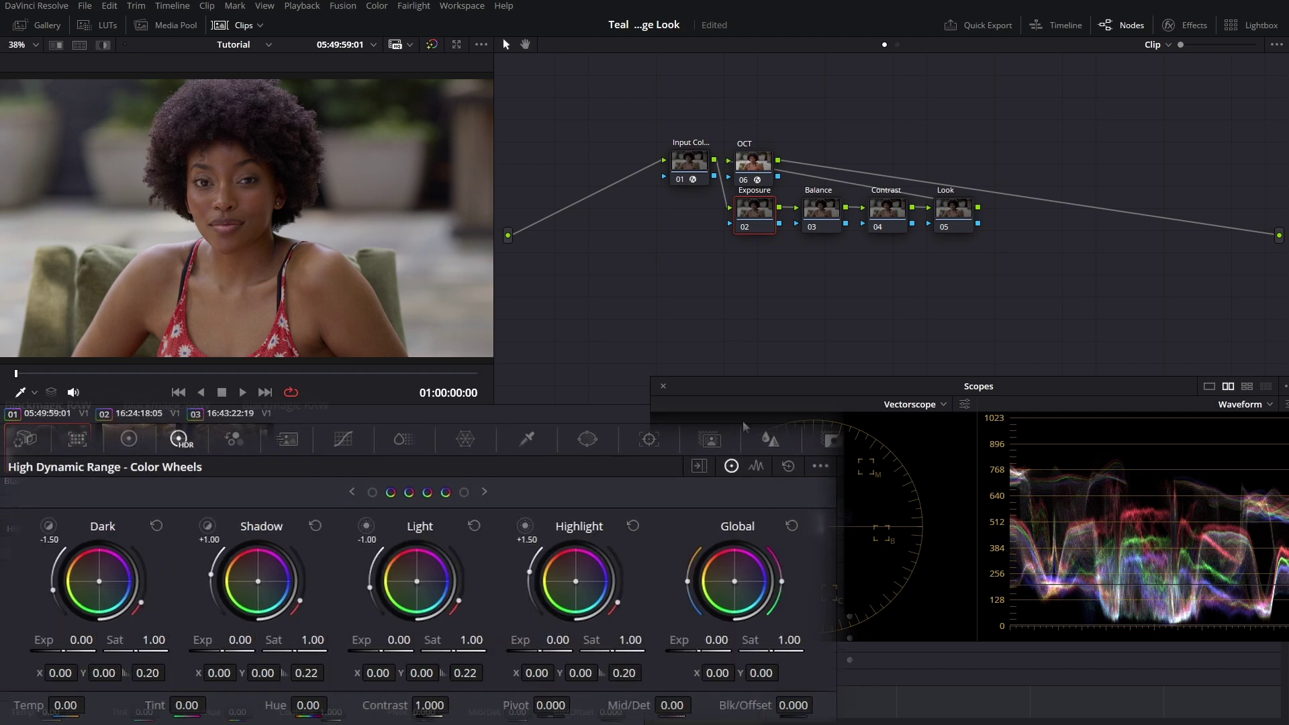
drag(766, 395, 757, 374)
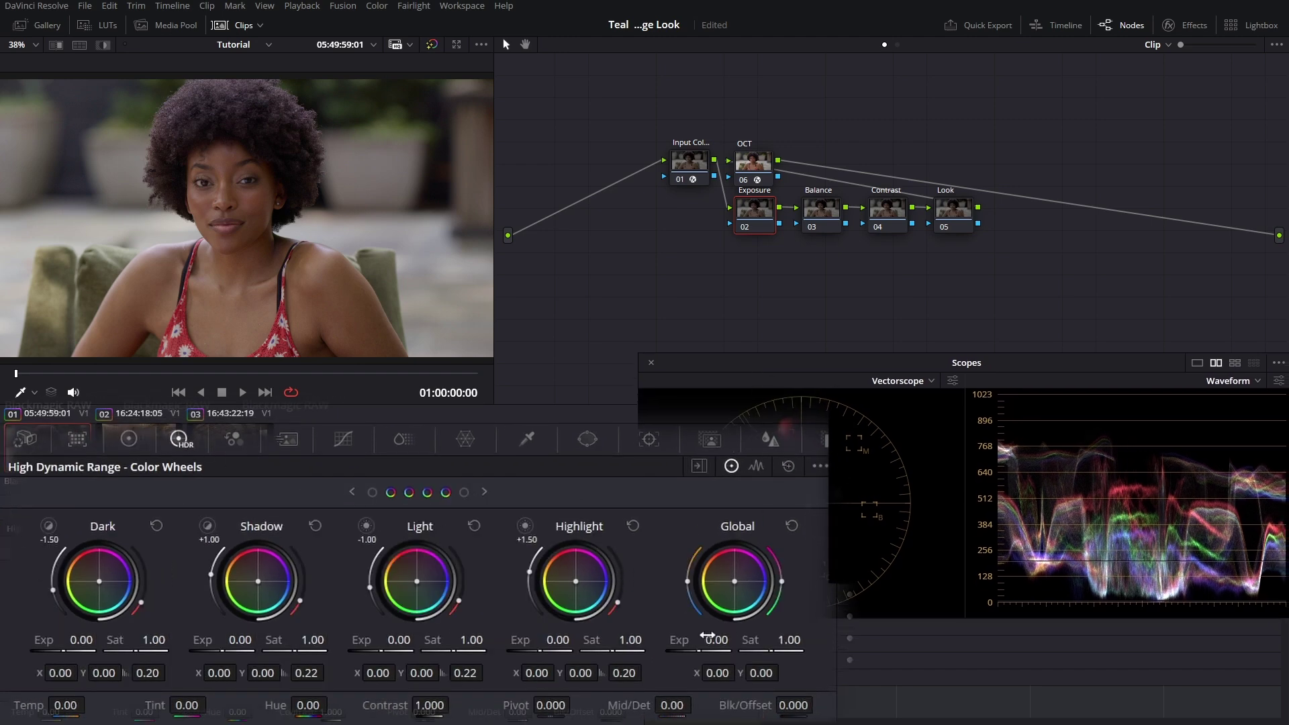
drag(678, 641, 719, 645)
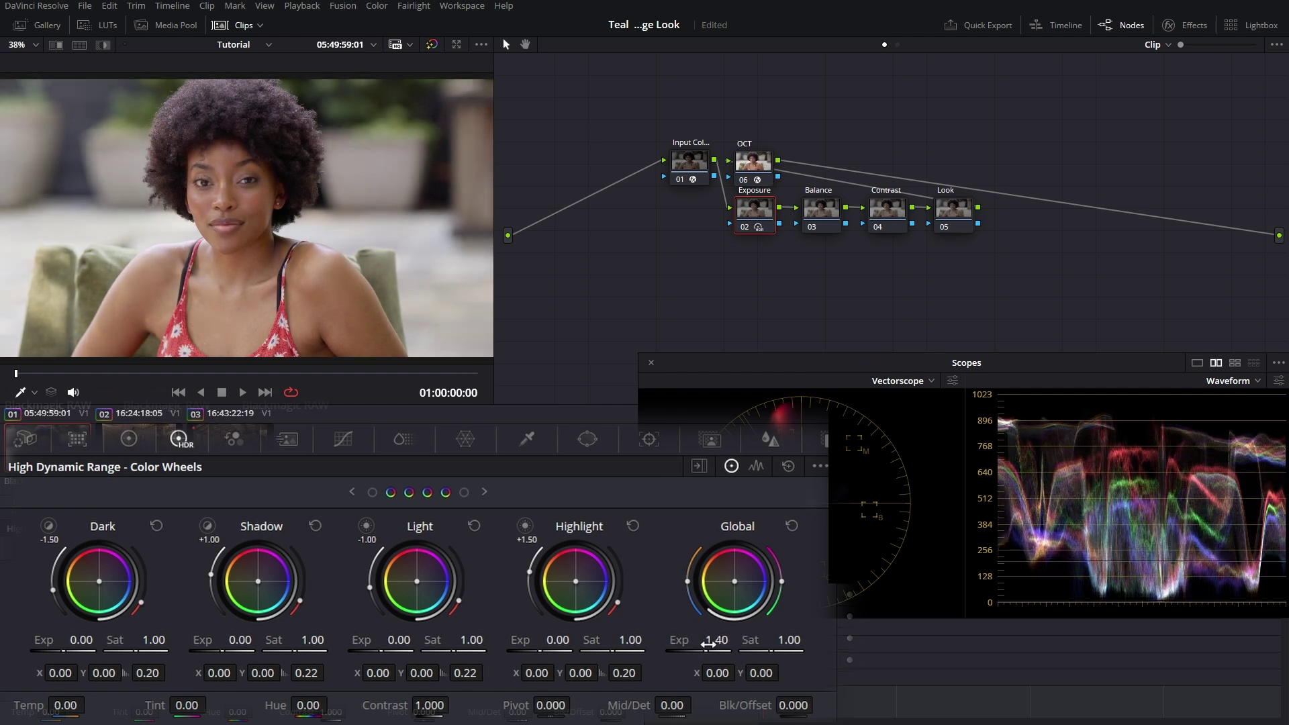
double_click(709, 645)
text(1.5)
key(Return)
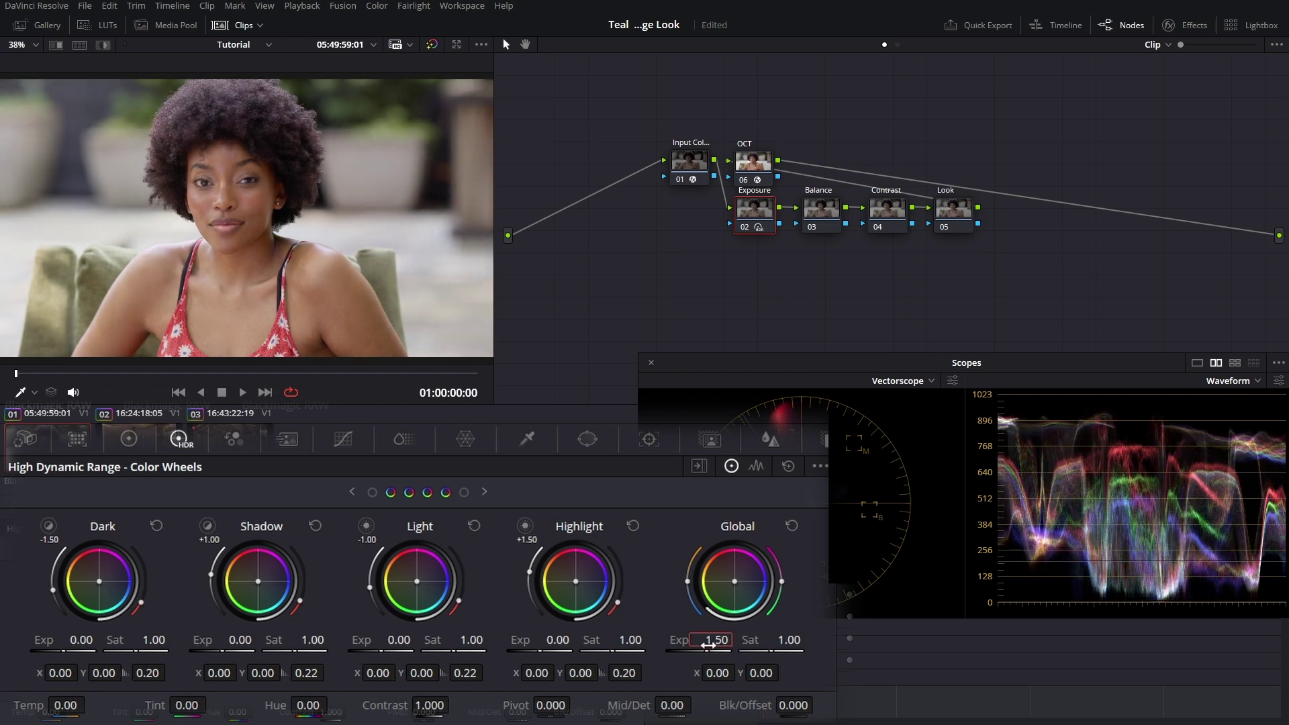
Move the scopes window clear of the color wheels and set the Balance node's gamma to Linear
drag(1109, 362, 1077, 307)
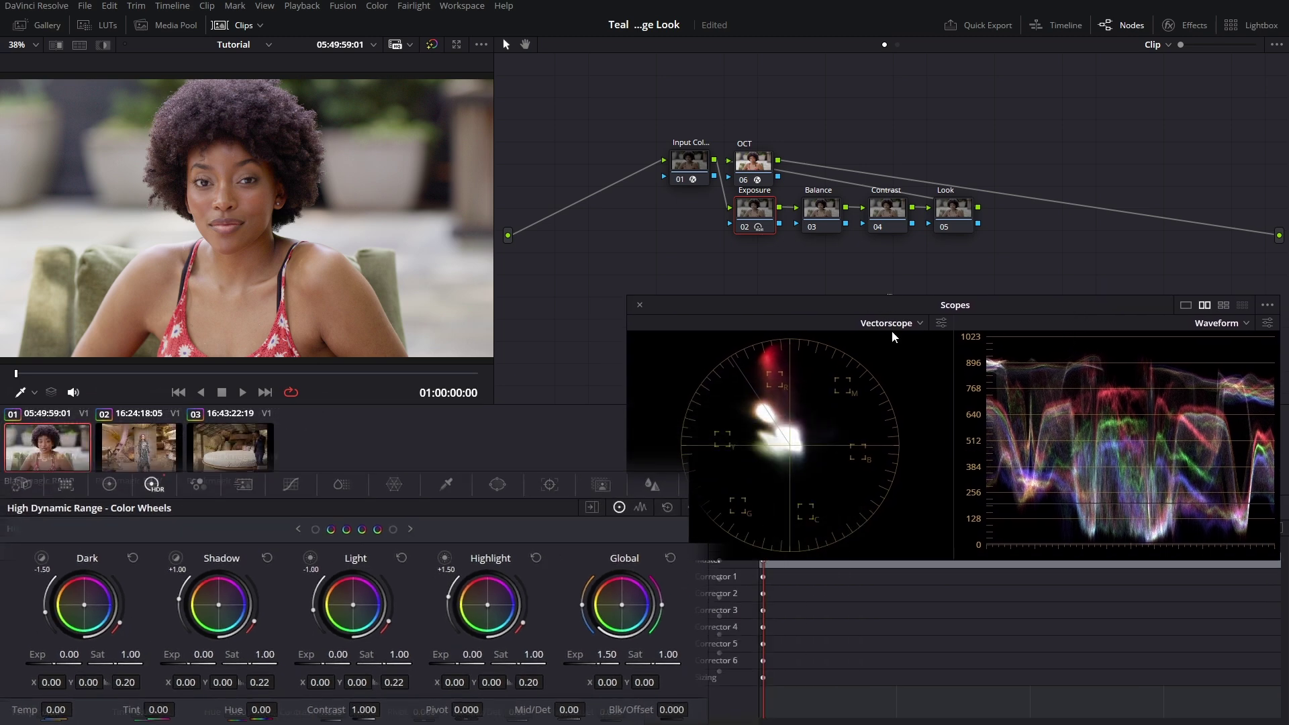
right_click(813, 221)
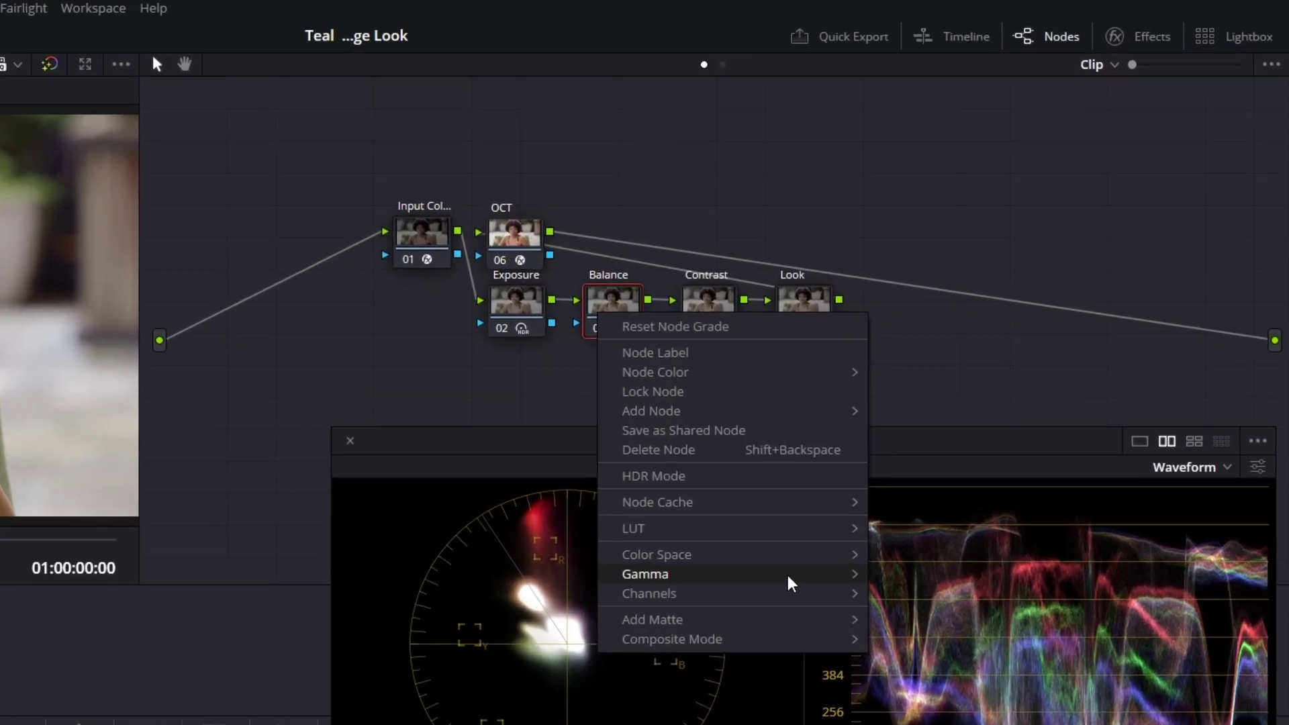
mouse_move(994, 397)
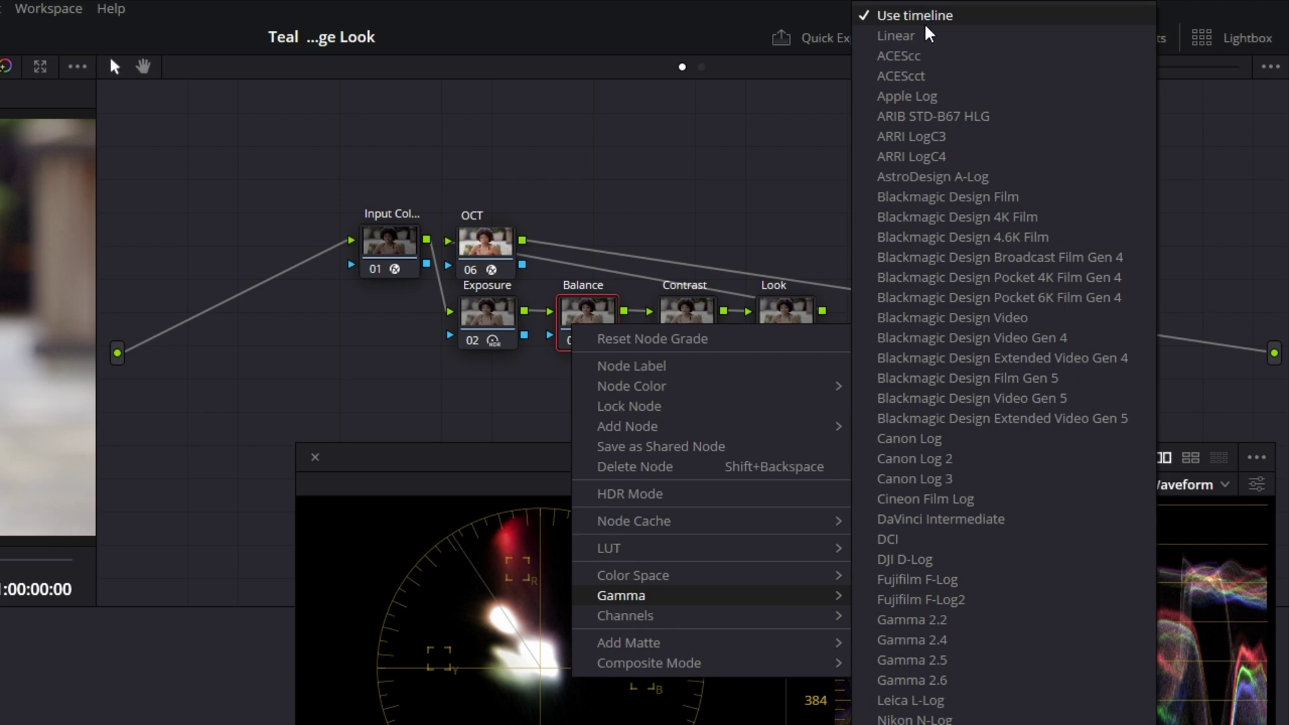
click(912, 37)
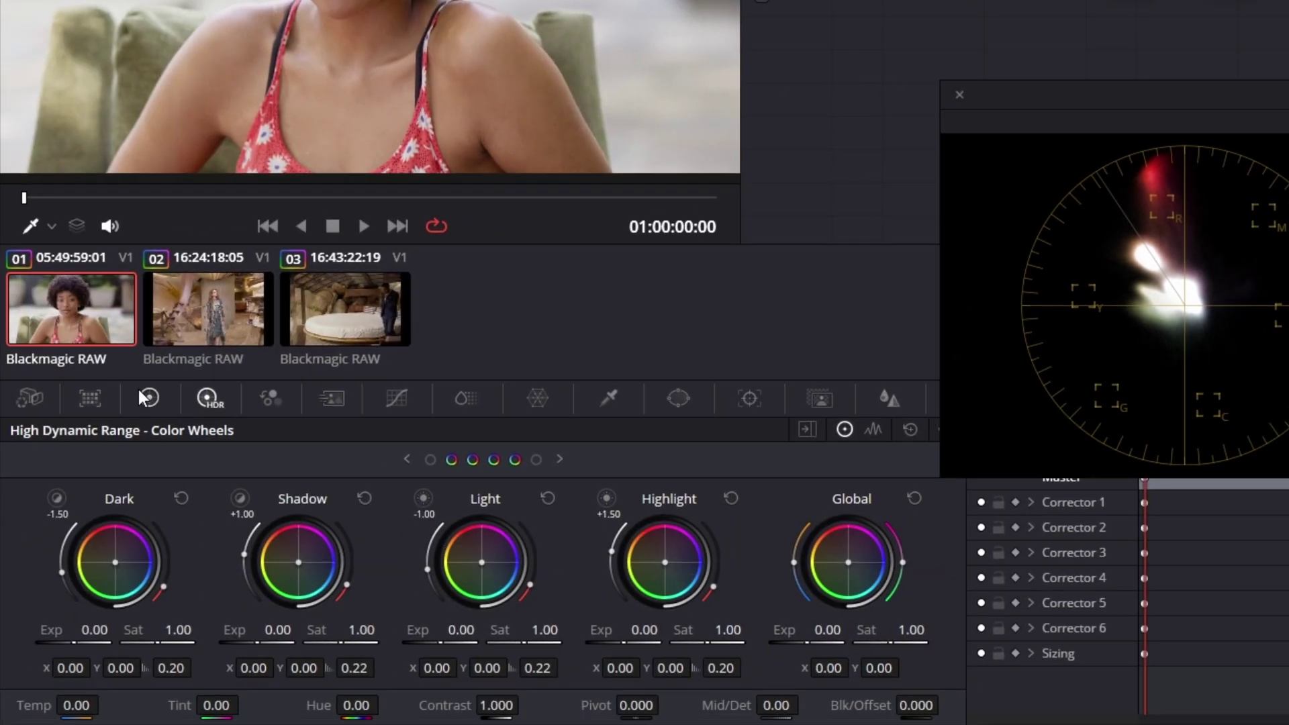
Balance the image in the Balance node with the primaries Gain wheel, at about red 1.01, green 0.99 and blue 1.01
click(149, 397)
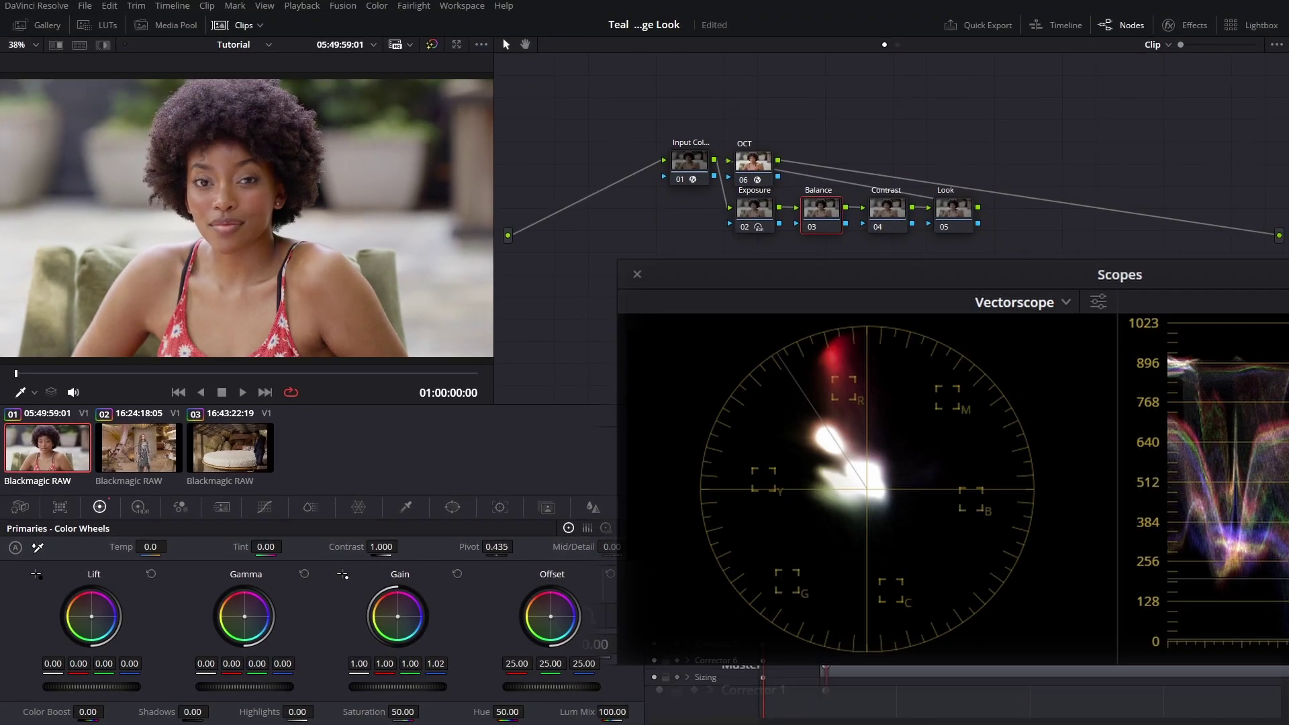
drag(398, 616, 394, 613)
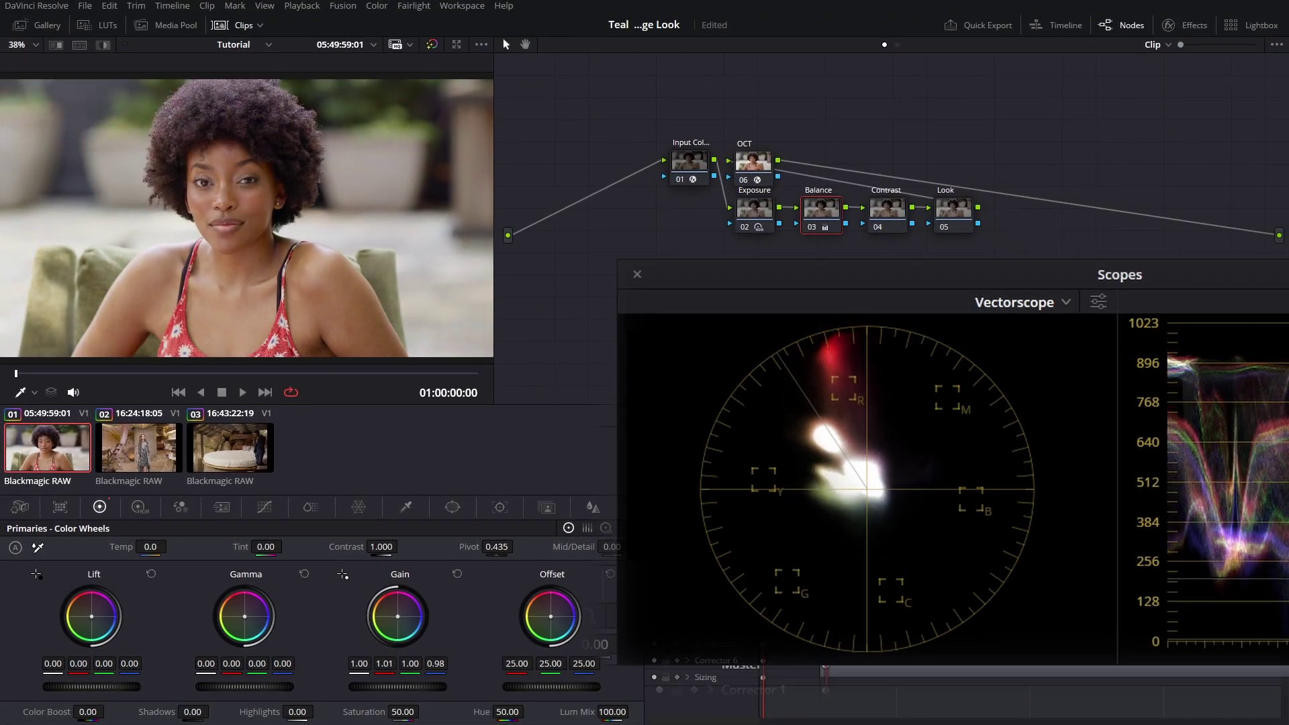
double_click(397, 617)
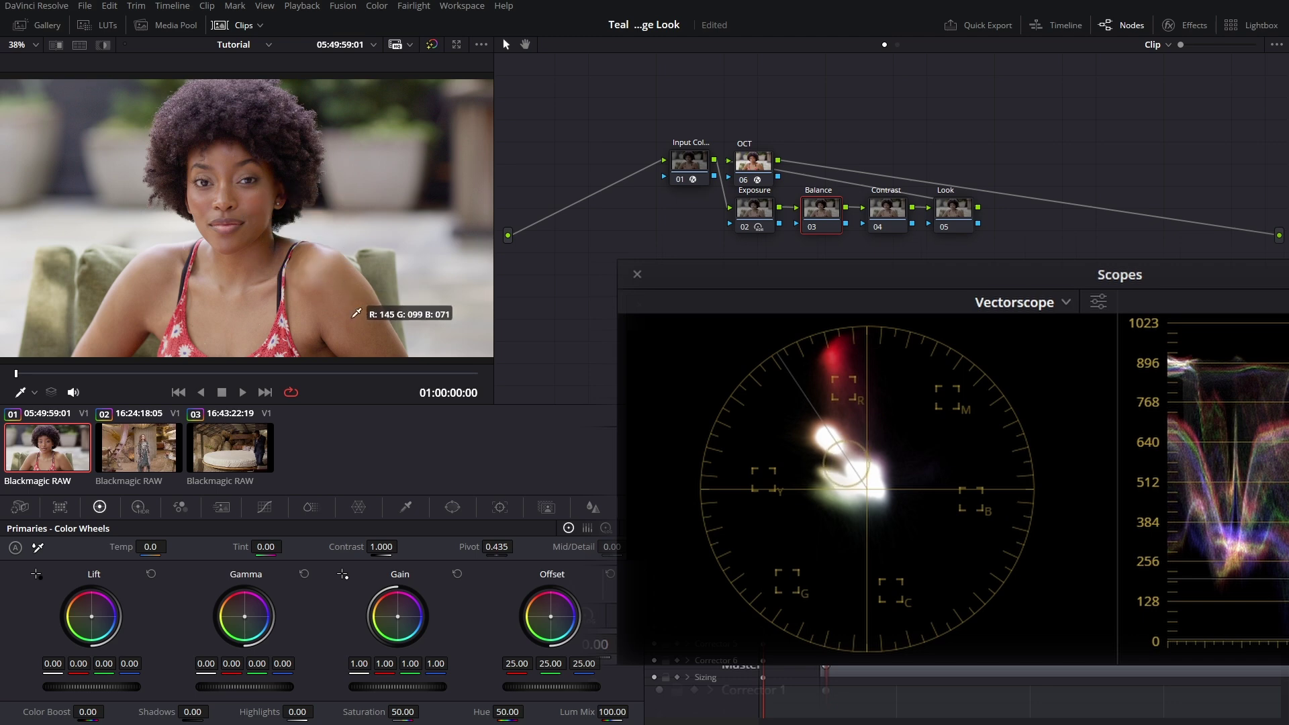
drag(398, 616, 396, 616)
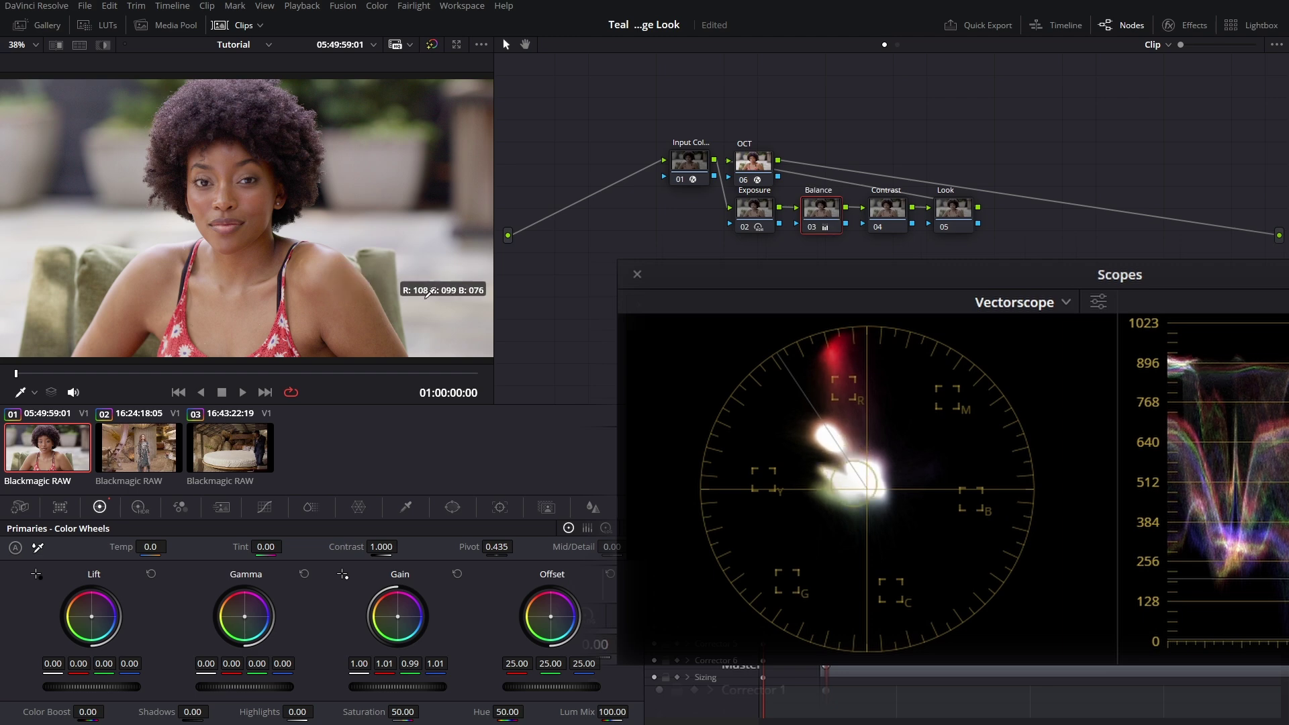
Set the pivot of the Contrast node to 0.336
click(885, 209)
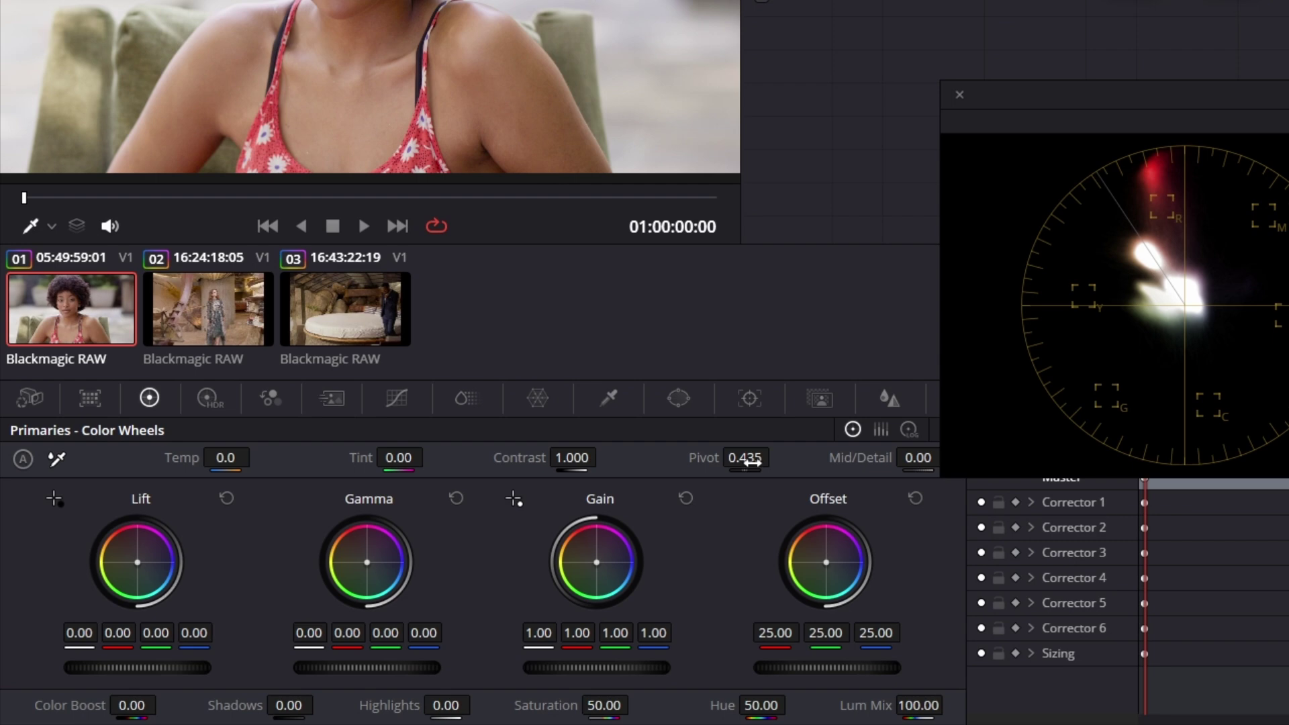
click(752, 462)
key(BackSpace)
key(BackSpace)
key(BackSpace)
key(BackSpace)
key(BackSpace)
text(0.336)
key(Return)
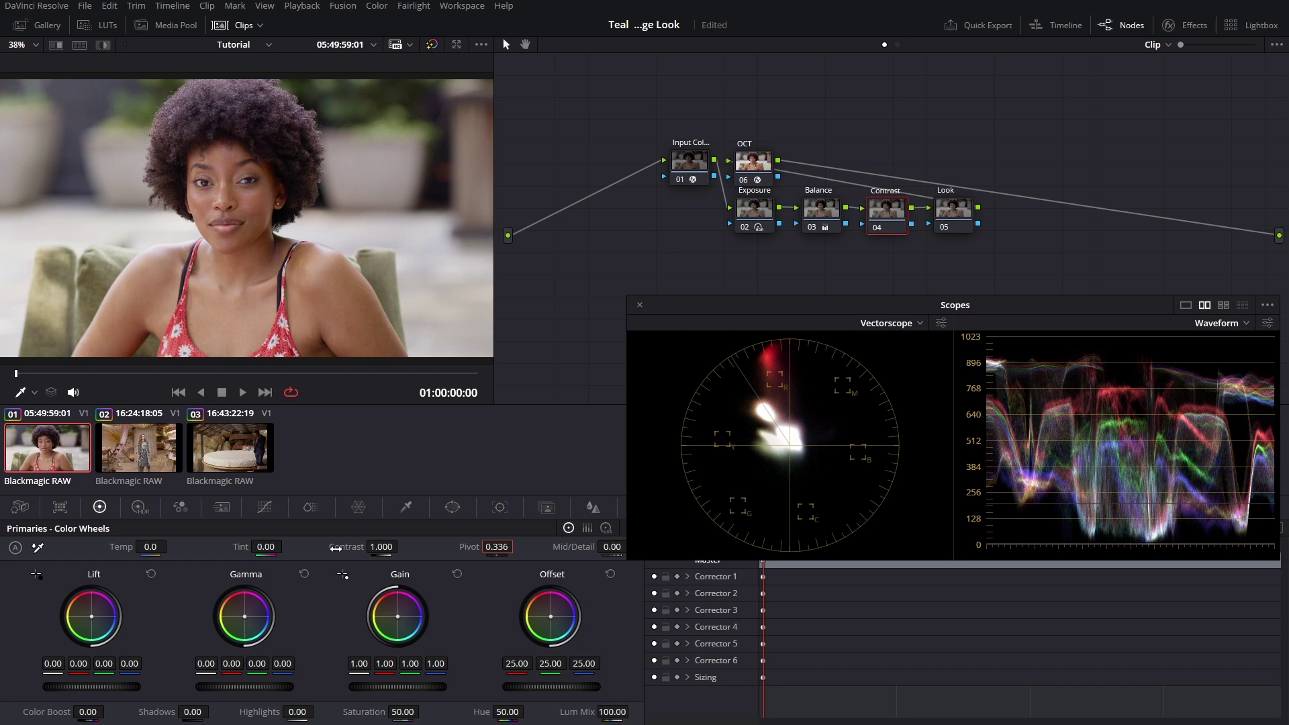
Raise the Contrast node's contrast to about 1.232 and compare the image with the node off and on
drag(338, 549, 402, 547)
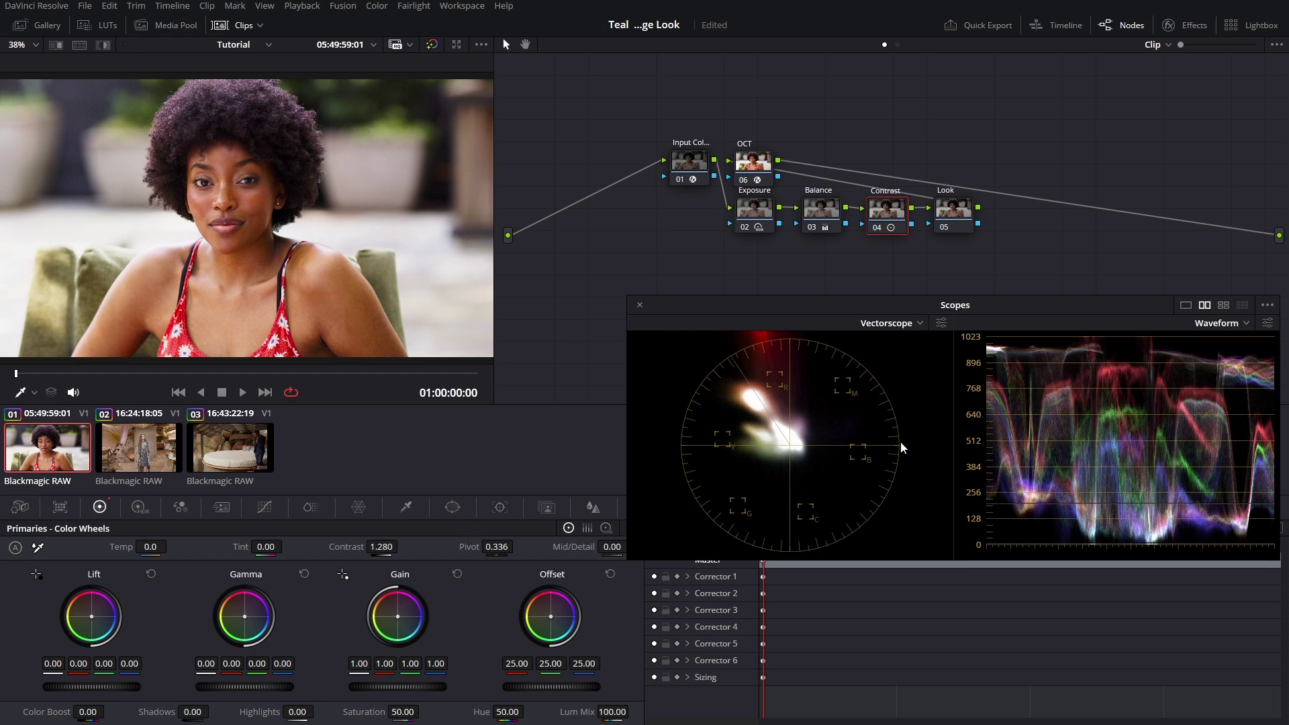
mouse_move(382, 547)
mouse_down()
mouse_move(356, 546)
mouse_move(366, 547)
mouse_up()
key(ctrl+d)
key(ctrl+d)
key(ctrl+d)
key(ctrl+d)
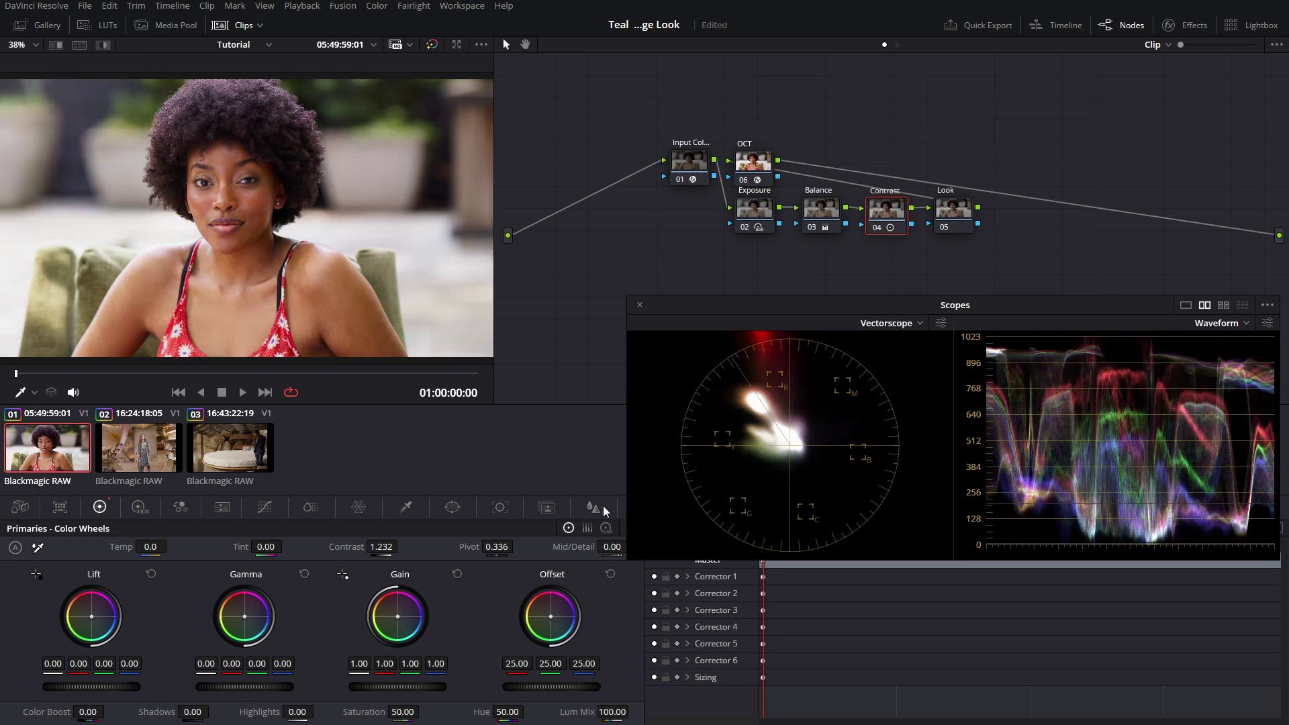
Tint the shadows teal in the Look node by setting Lift green and Lift blue to 0.05
click(970, 221)
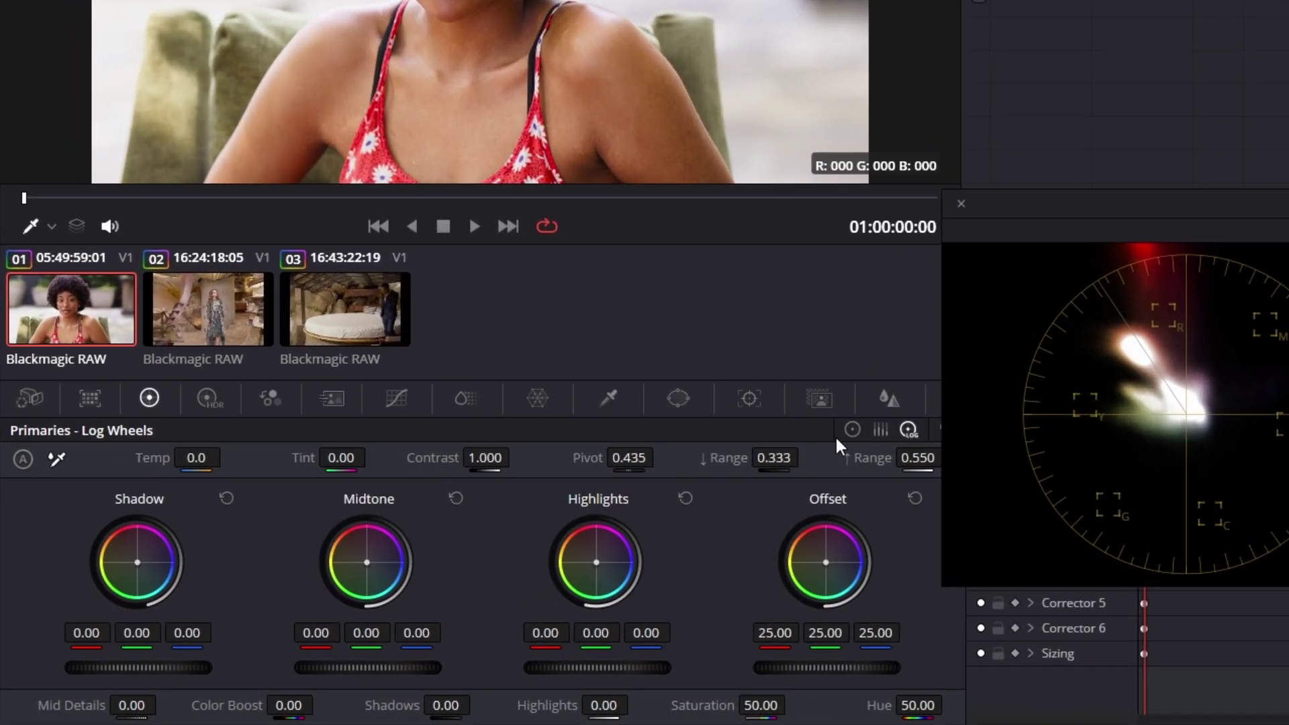
click(569, 529)
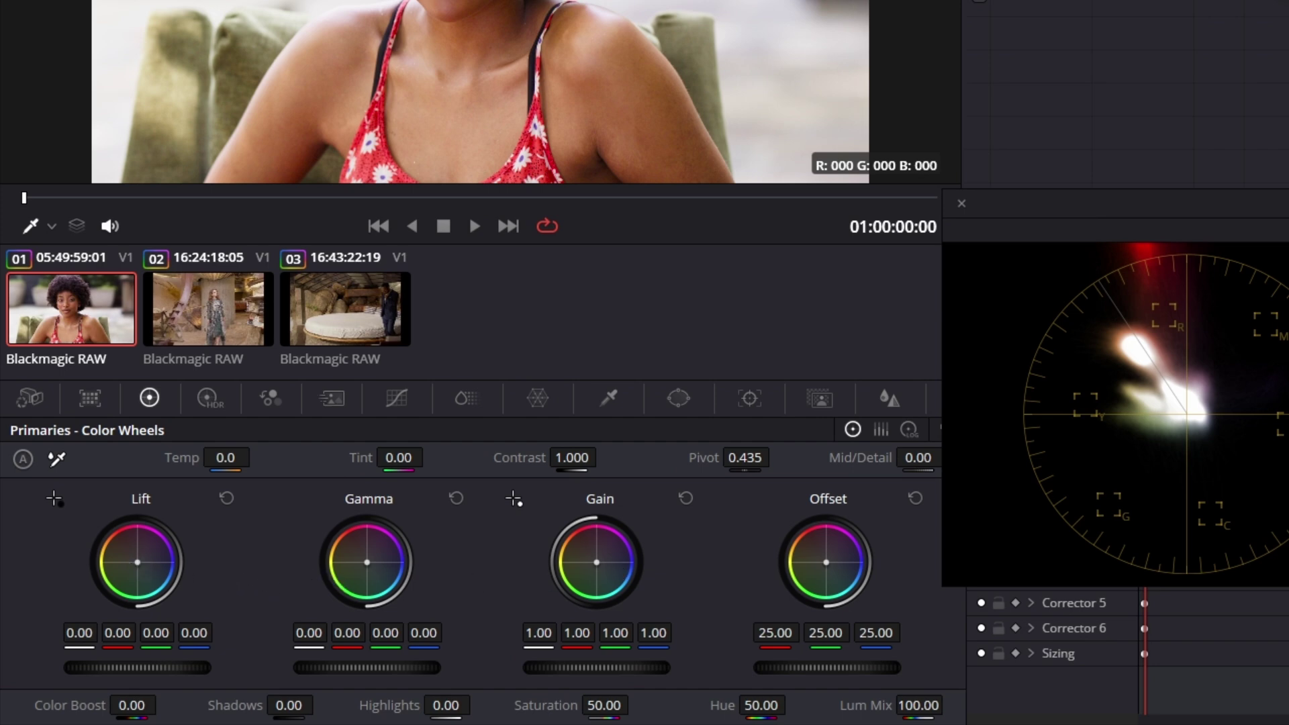
drag(137, 563, 138, 565)
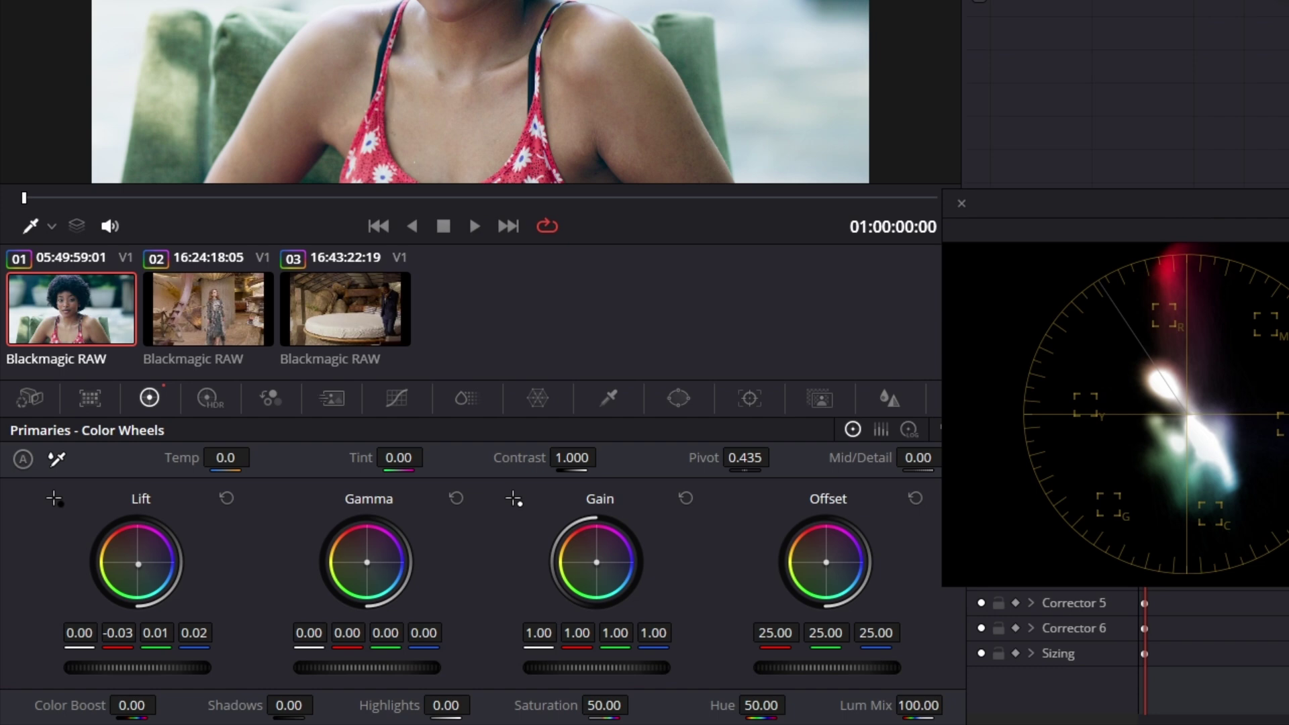
click(227, 498)
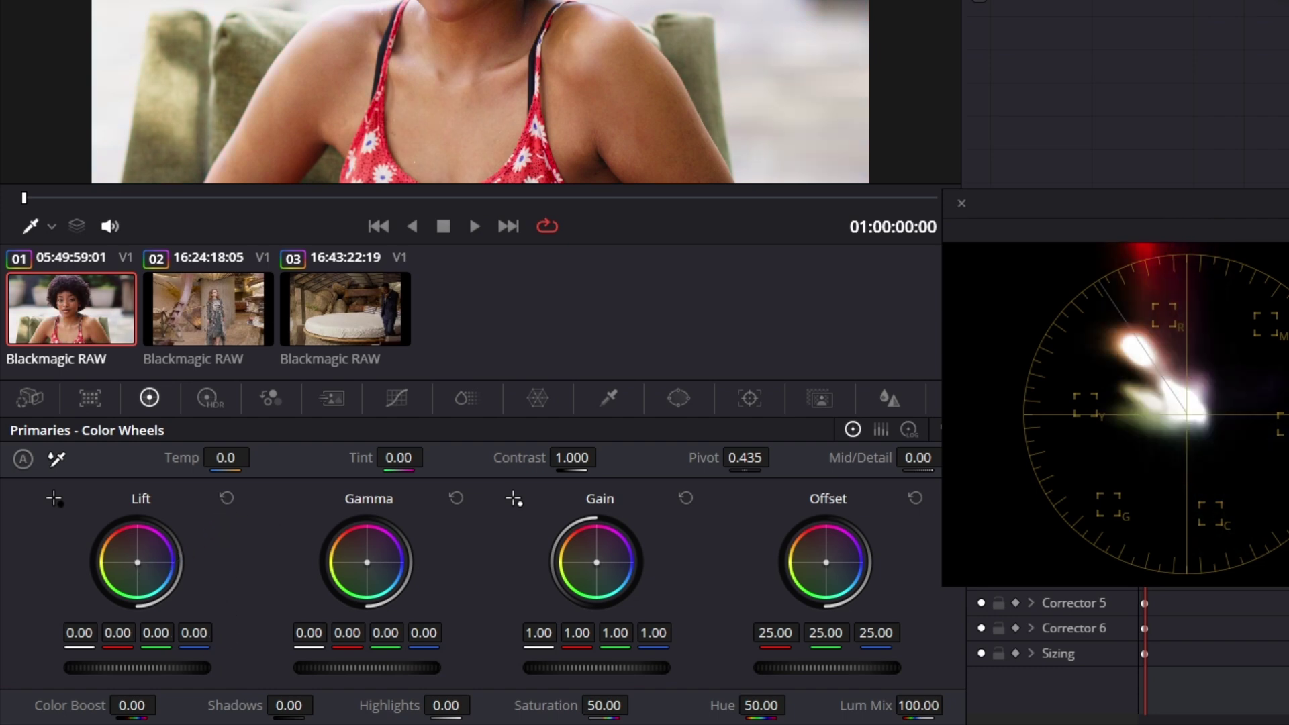
double_click(196, 636)
click(195, 640)
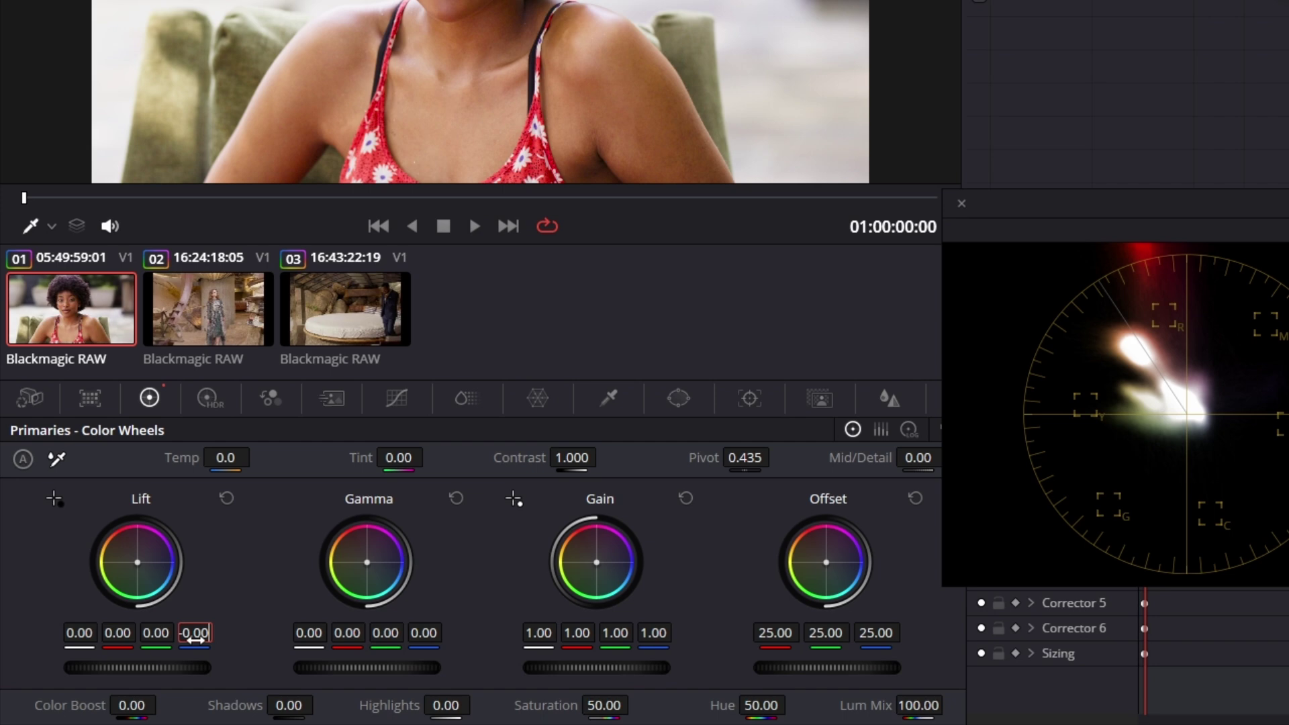
drag(195, 640, 160, 637)
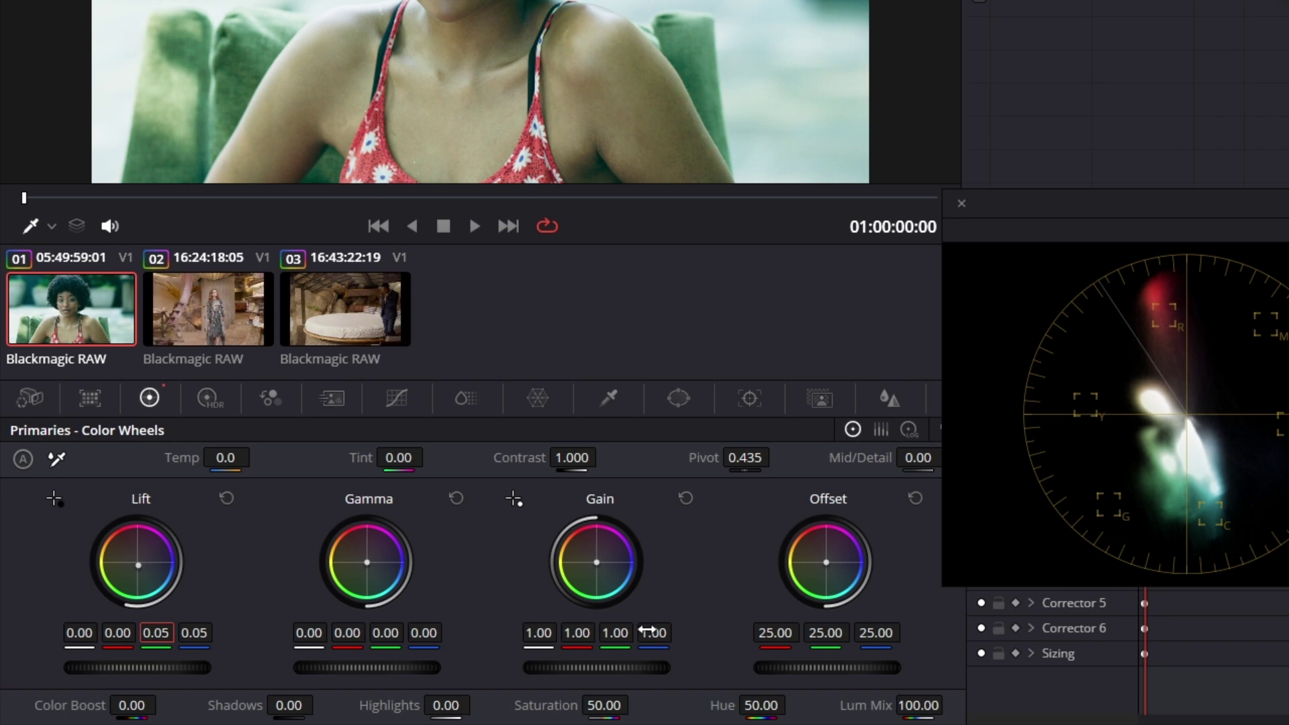
Set the Look node's Gain blue and Gain green to 1.10, and compare the image with the node off and on
click(648, 632)
scroll(645, 632, up, 9)
scroll(646, 631, up, 1)
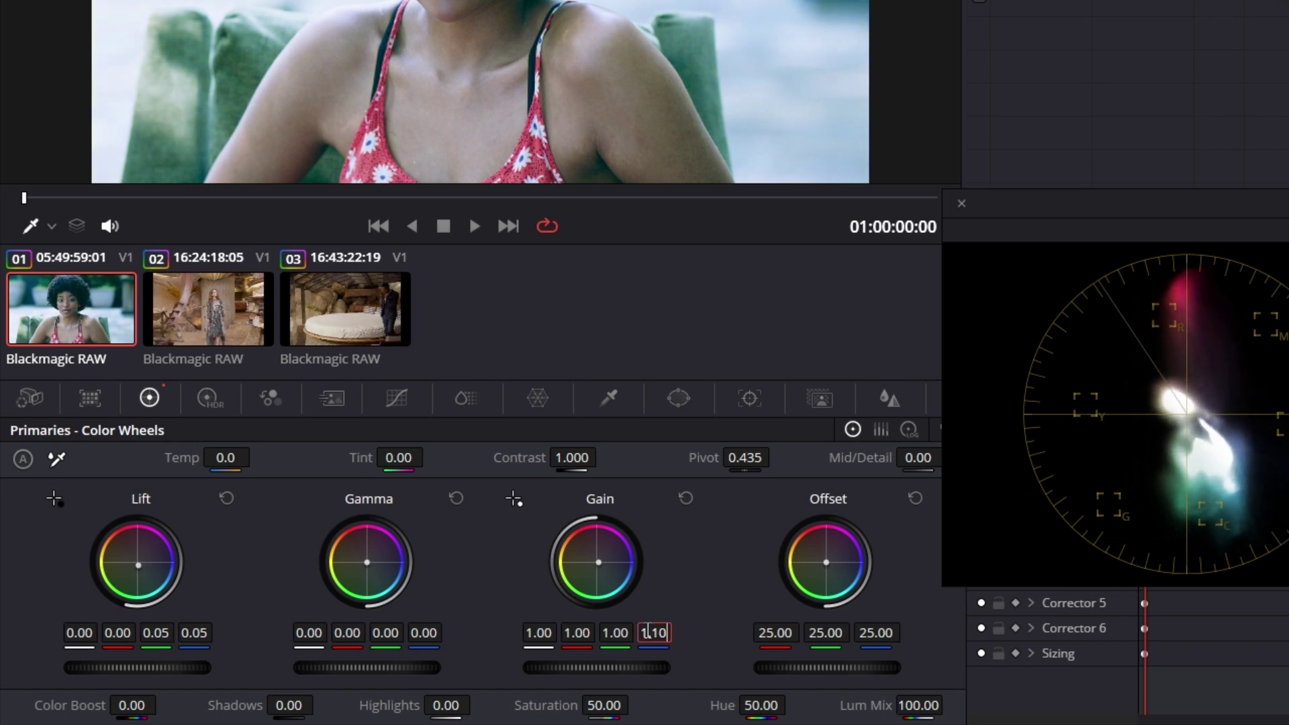
click(624, 631)
double_click(622, 631)
text(1.1)
key(Return)
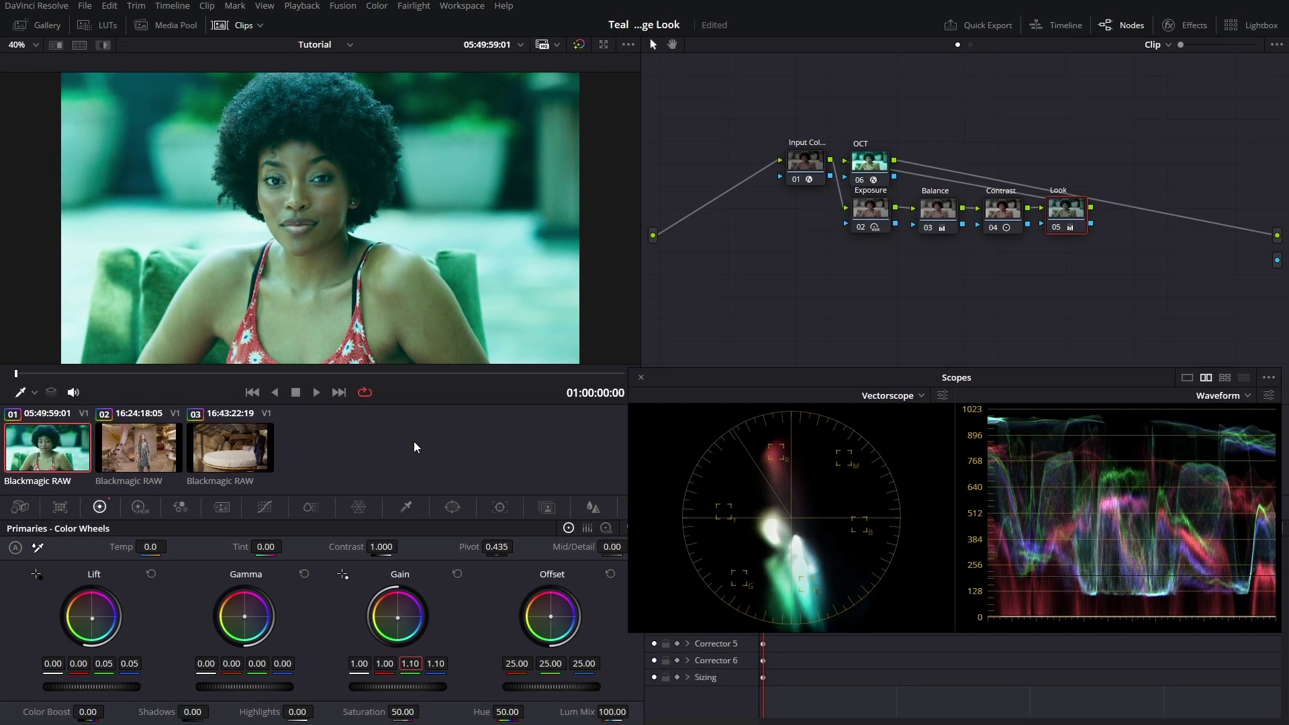
key(ctrl+d)
key(ctrl+d)
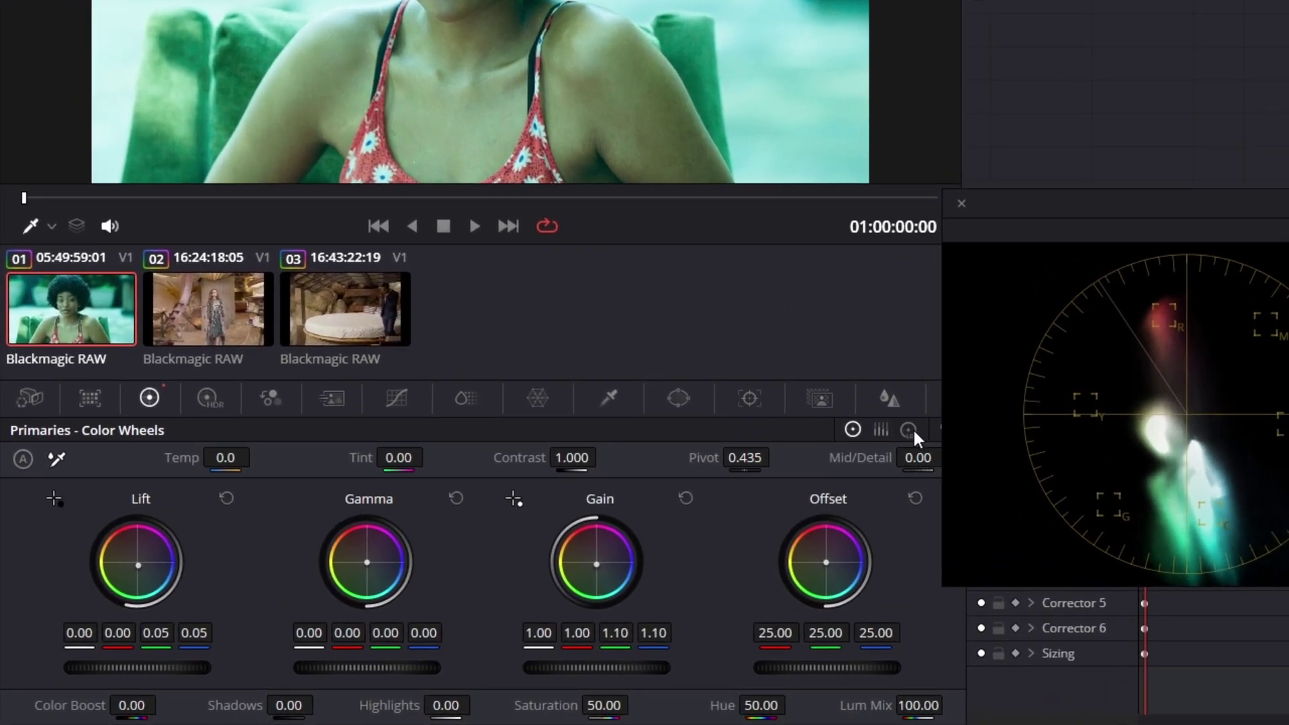
Show the picker's RGB values in the viewer and compare the hair's color with the Look node off and on
click(606, 527)
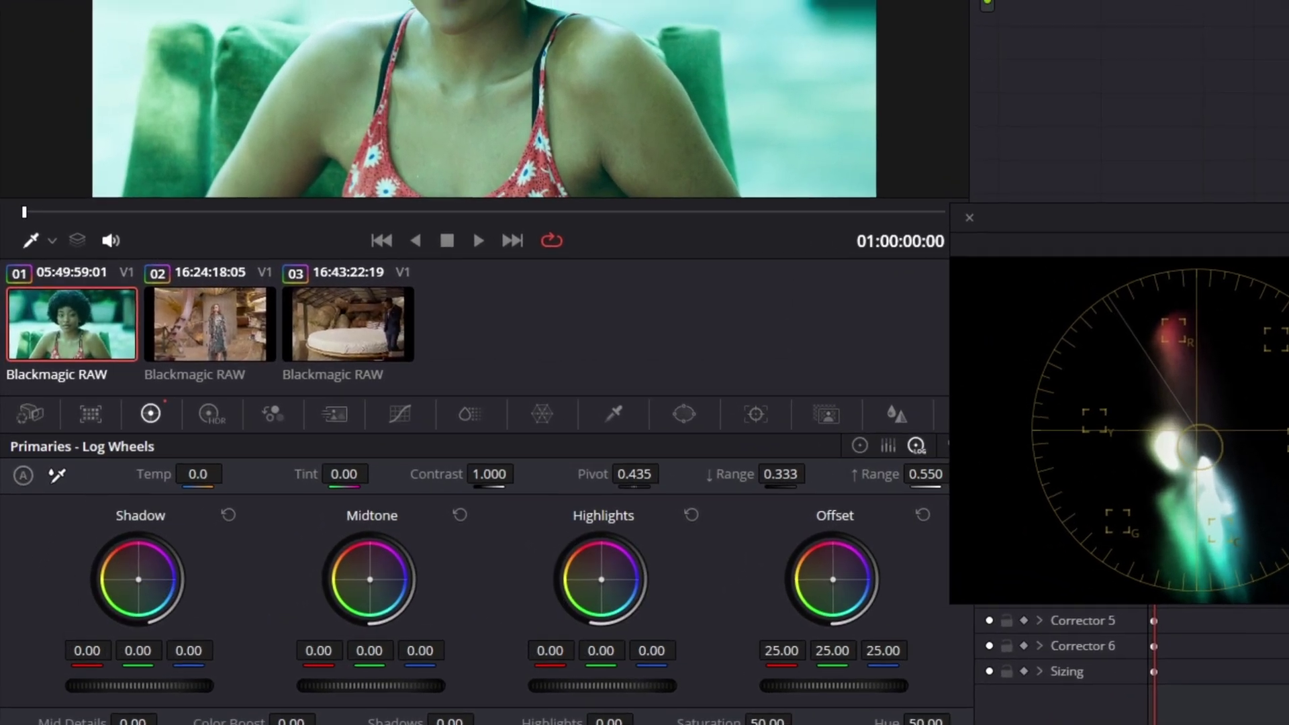
right_click(540, 180)
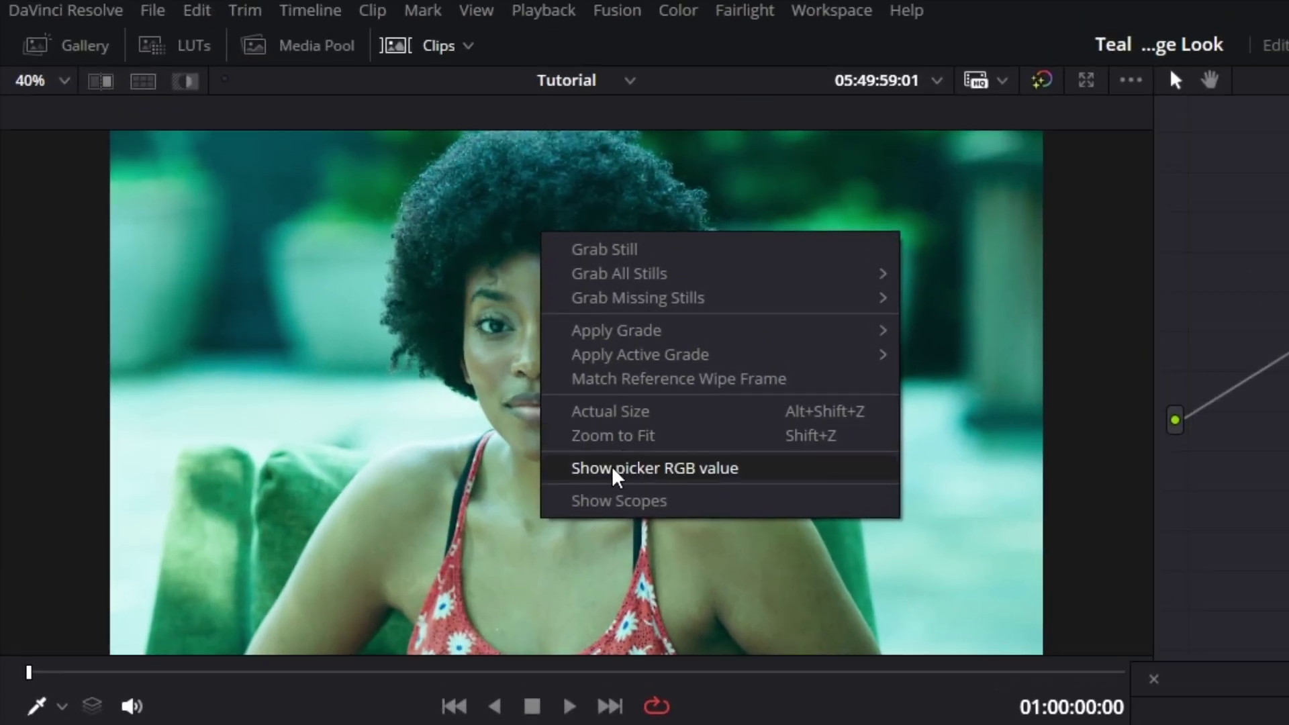
click(617, 469)
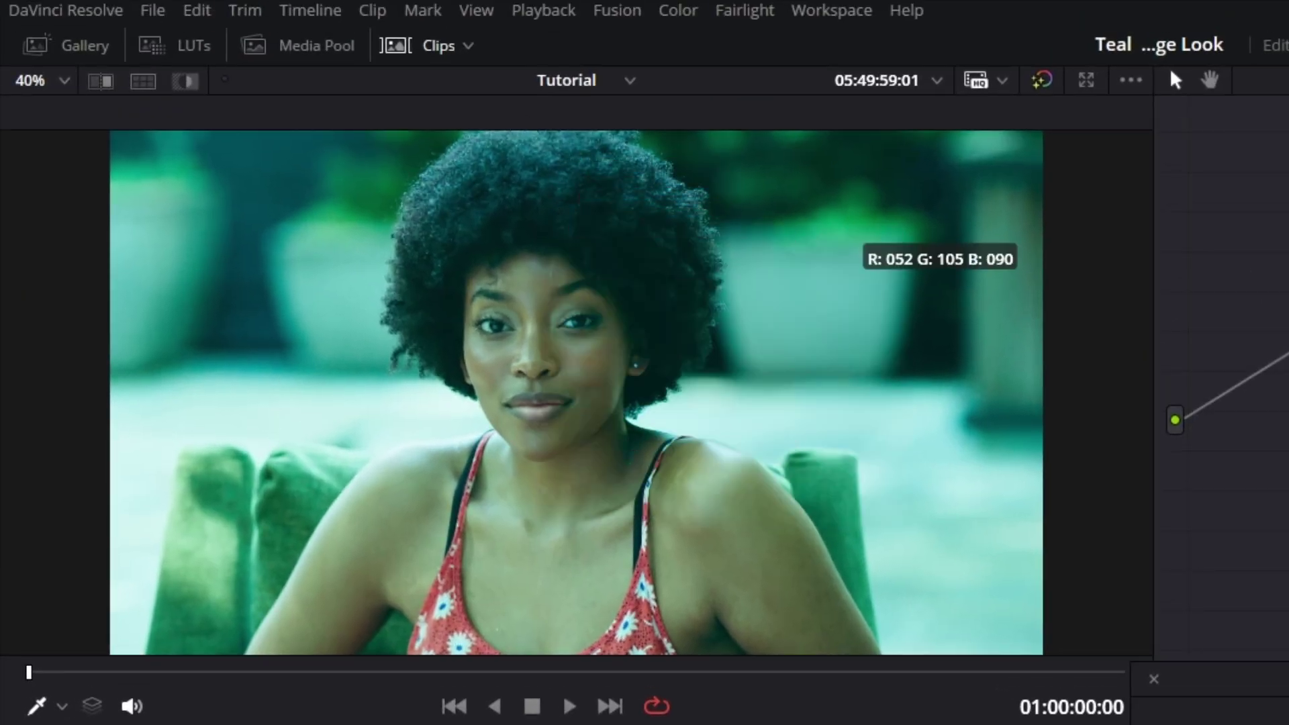
key(ctrl+d)
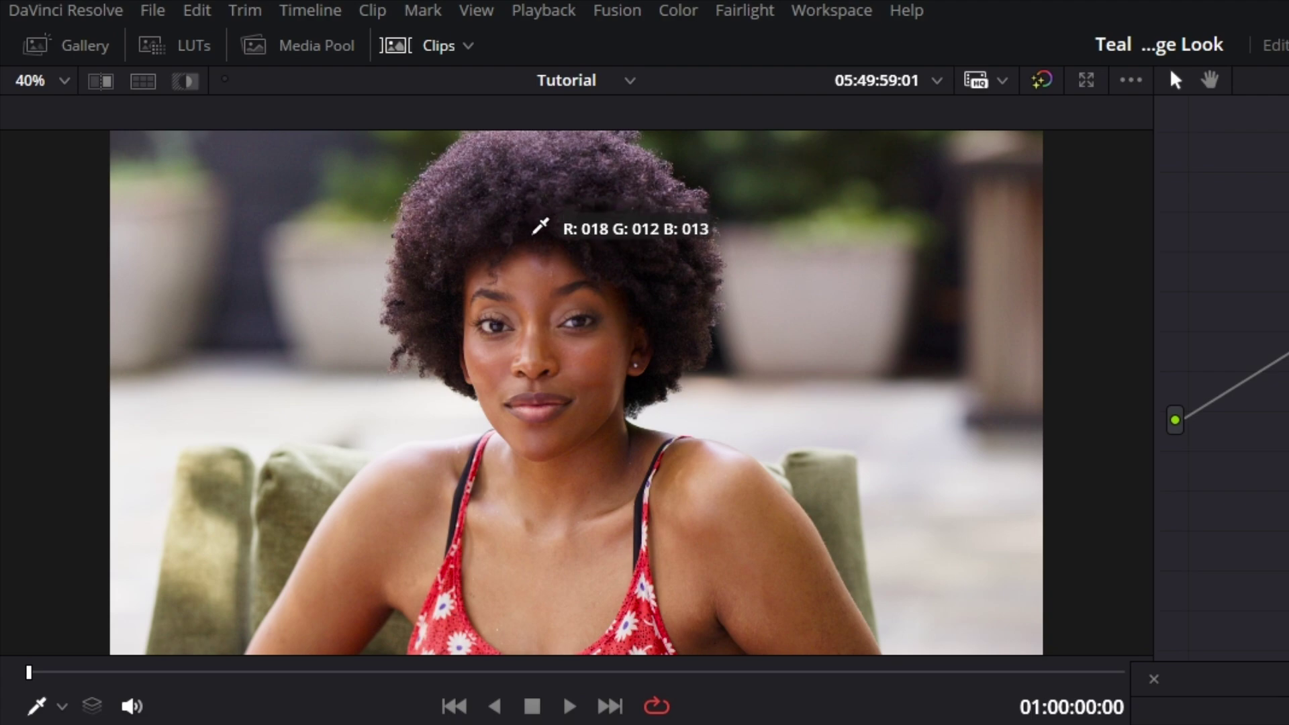
key(ctrl+d)
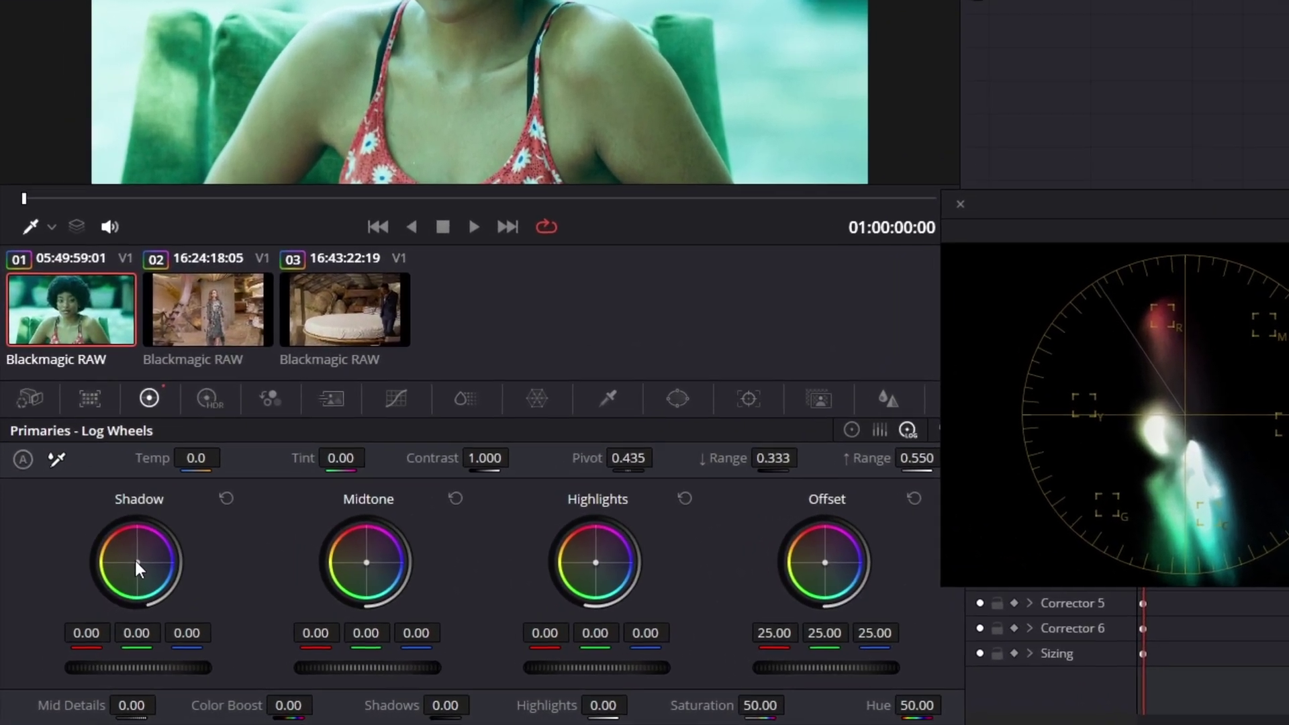
Reset the Look node's trial Log Shadow tint and set the Log Shadow blue to -0.05
drag(135, 561, 147, 559)
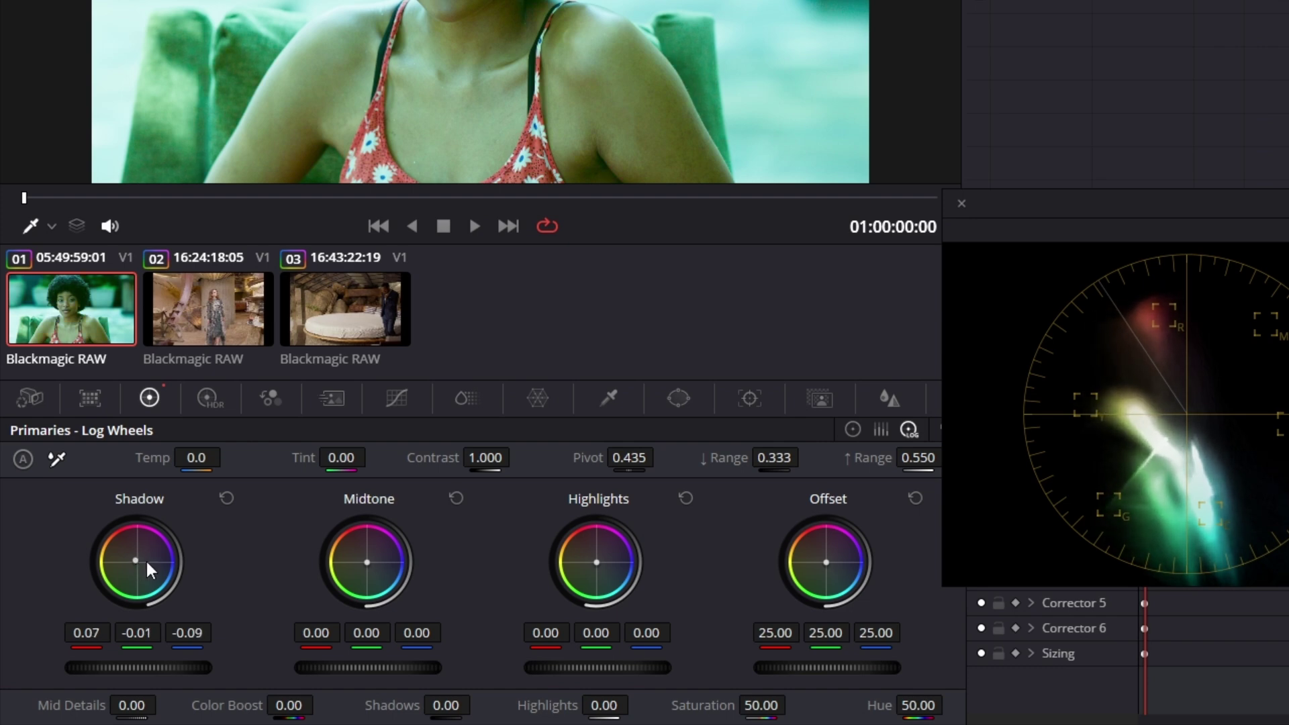
click(228, 498)
click(194, 627)
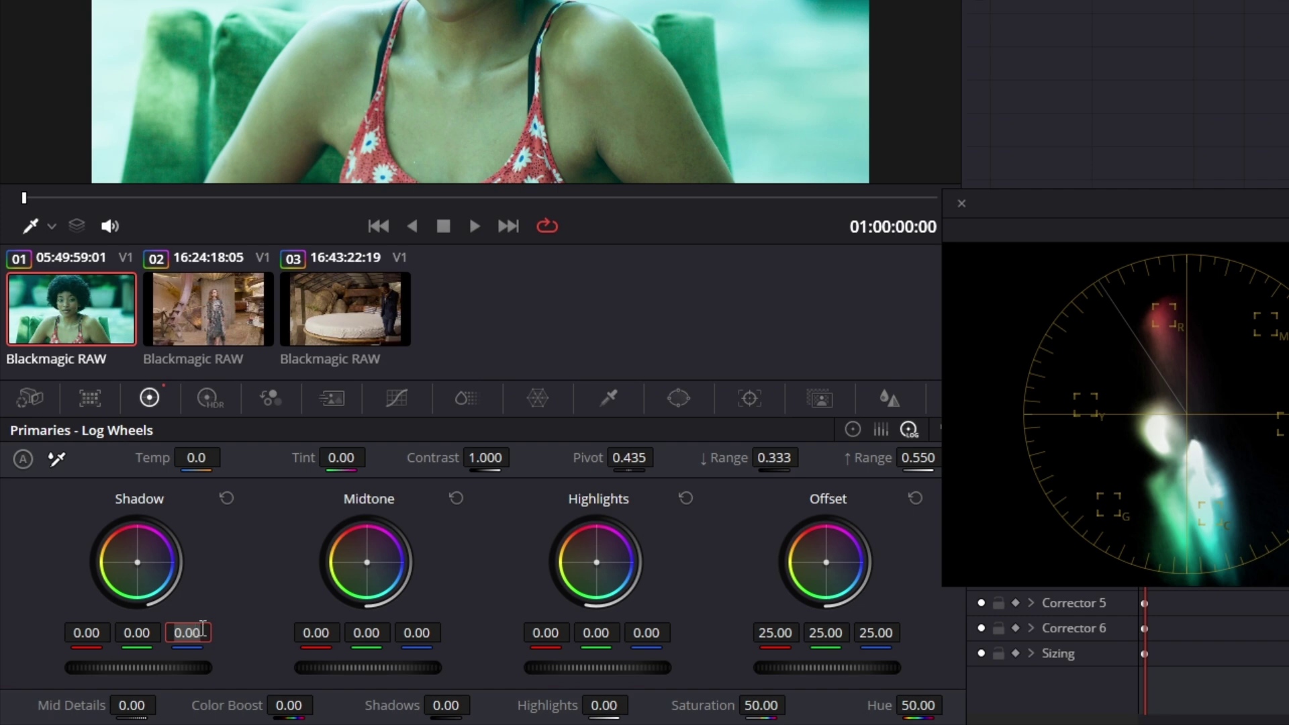
click(201, 635)
key(BackSpace)
key(BackSpace)
key(BackSpace)
key(BackSpace)
text(-0.05)
key(Return)
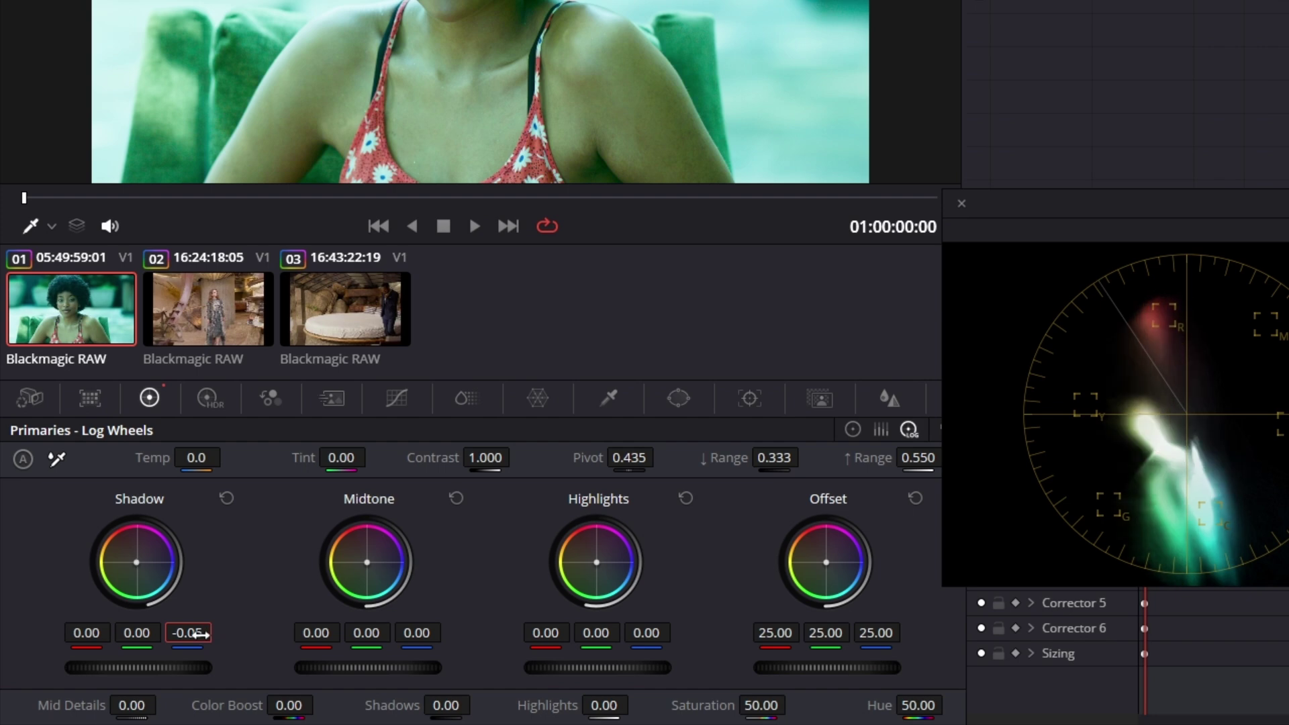
Set the Look node's Log Shadow green to -0.05 and compare the image with the node off and on
click(137, 632)
double_click(144, 633)
text(-0.05)
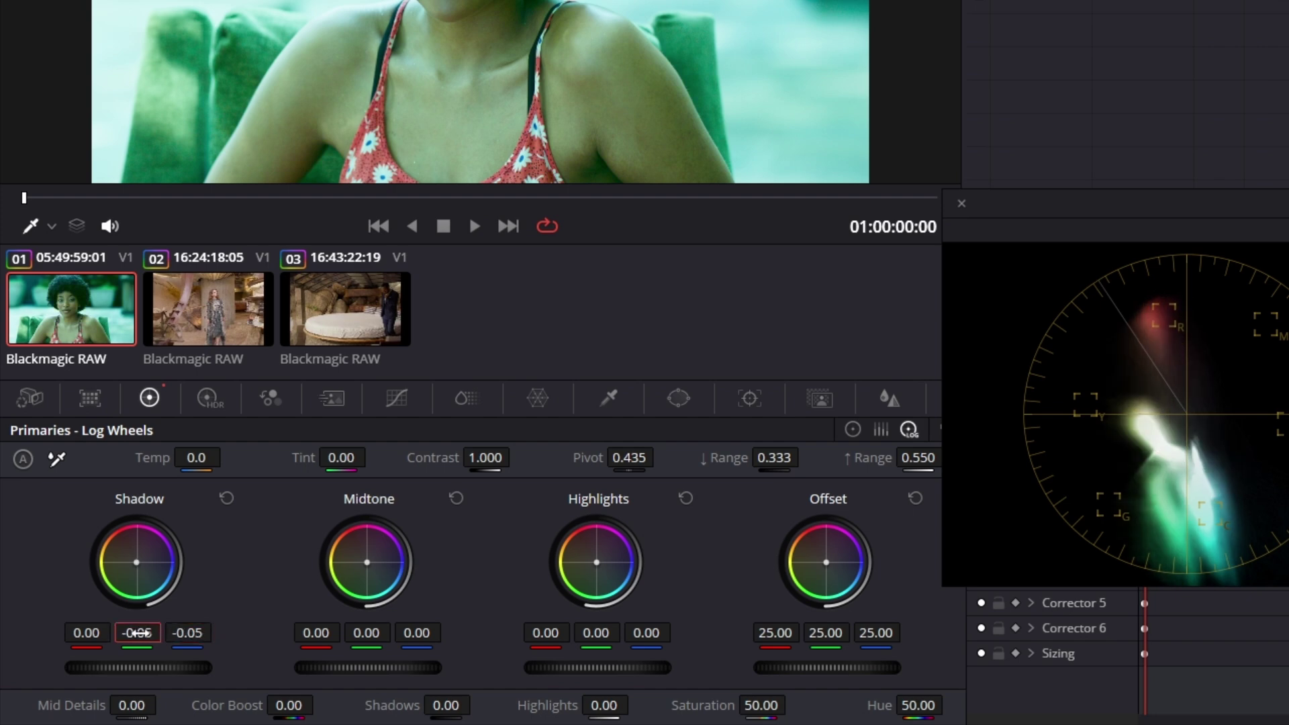
key(Return)
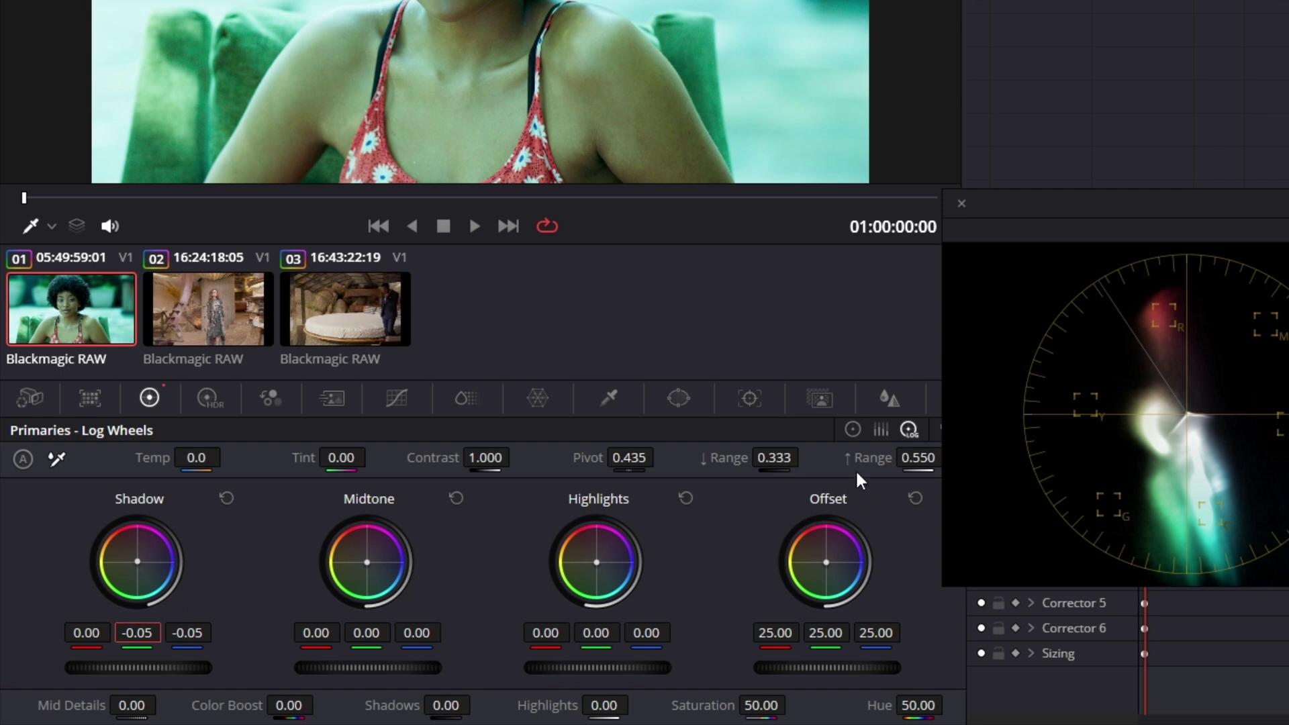
click(853, 429)
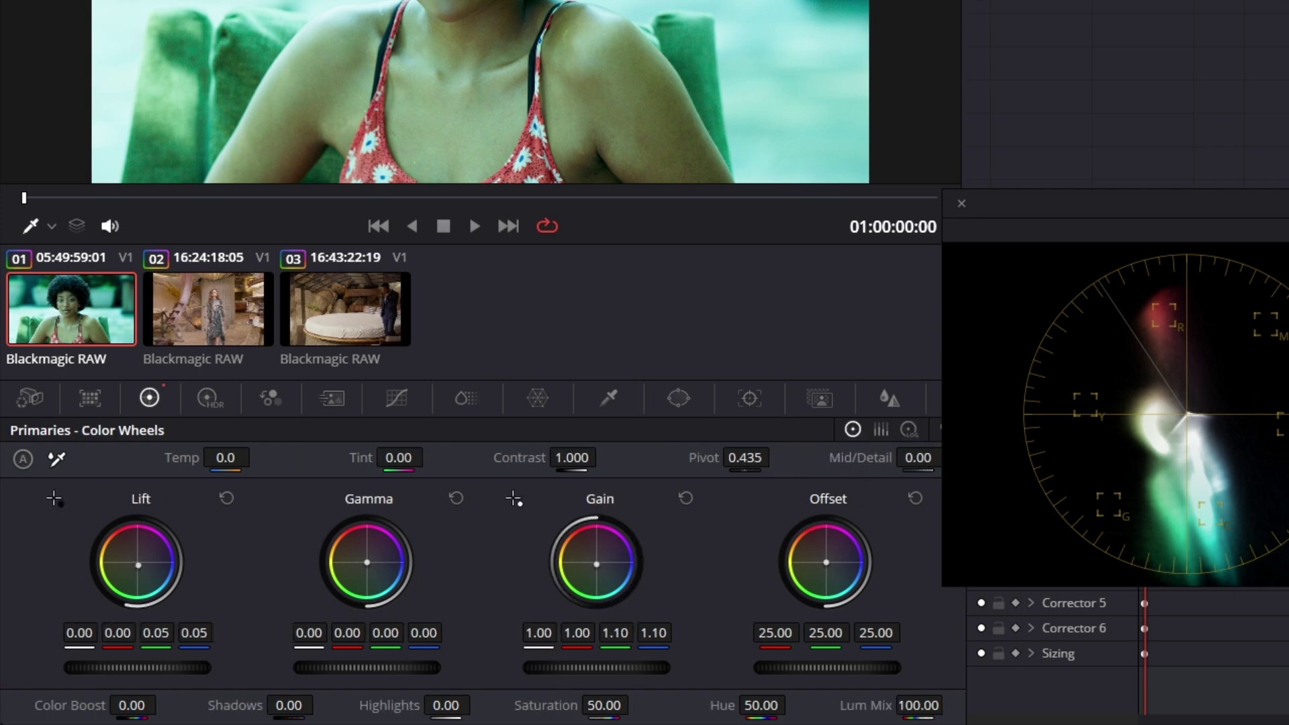
click(908, 430)
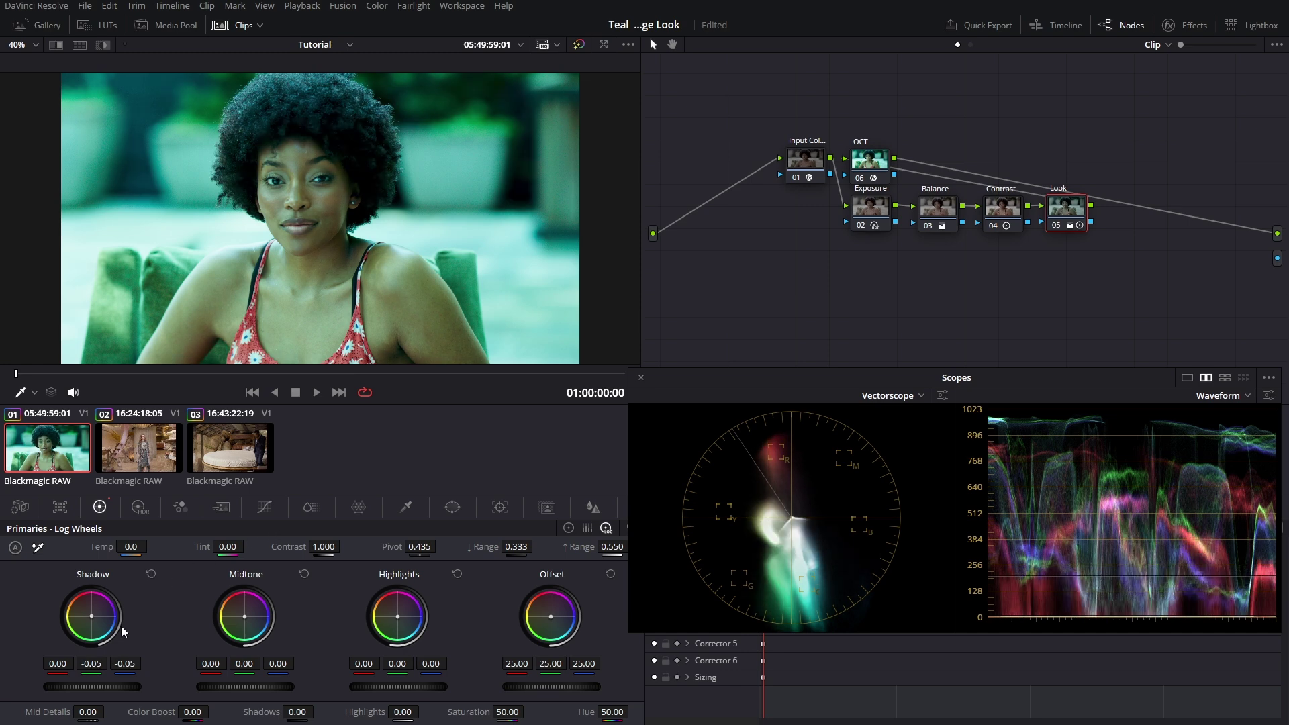
drag(116, 687, 122, 687)
key(ctrl+d)
key(ctrl+d)
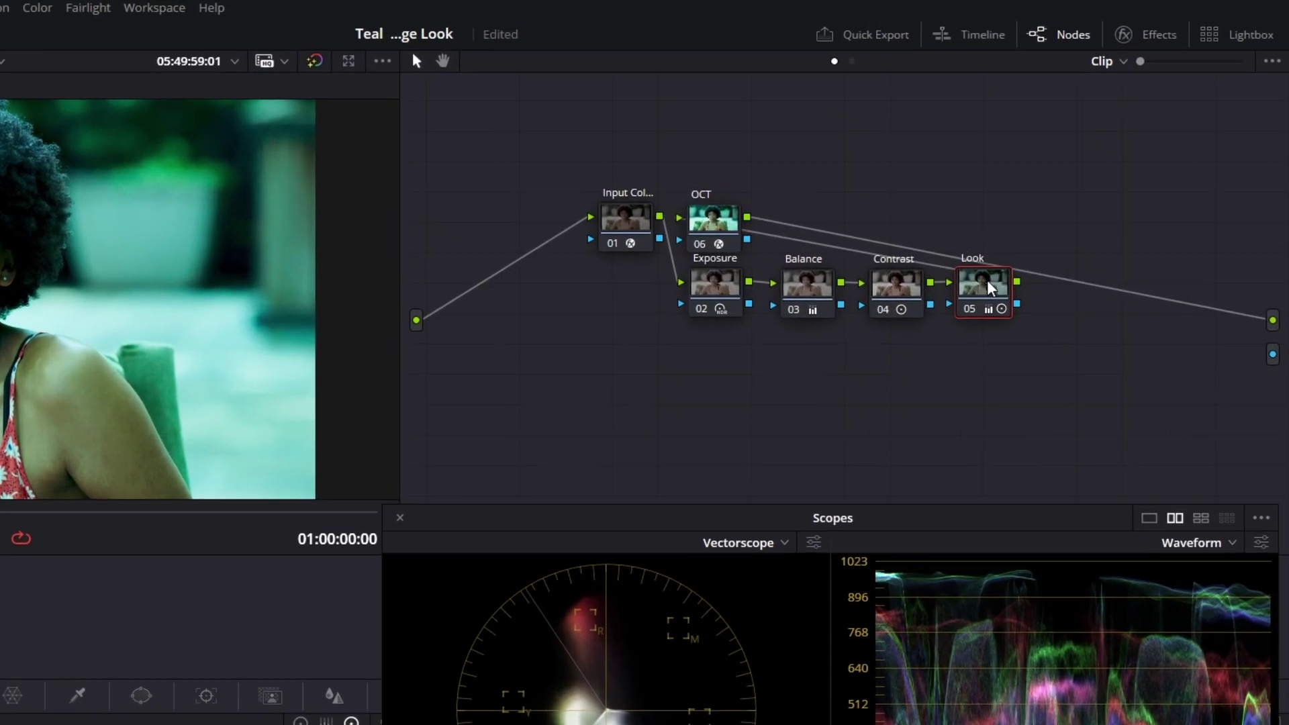
Add a parallel node to the Look node
right_click(1071, 206)
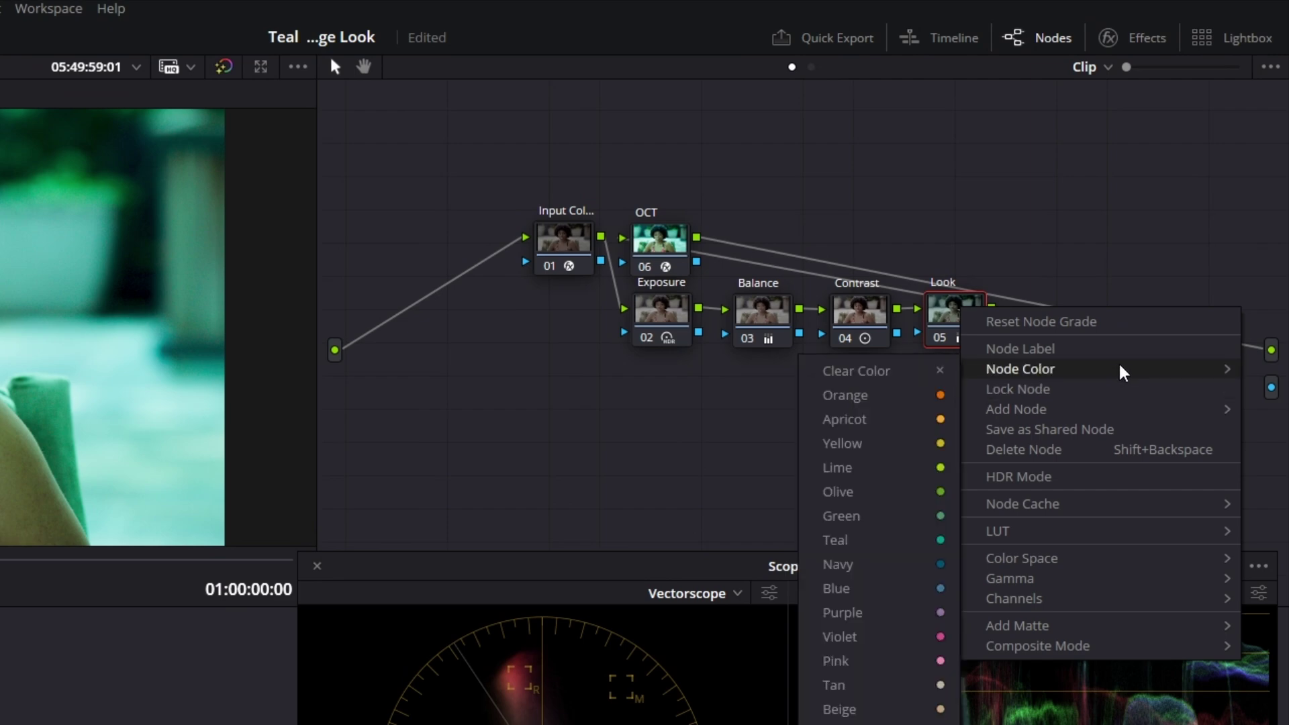
mouse_move(1118, 416)
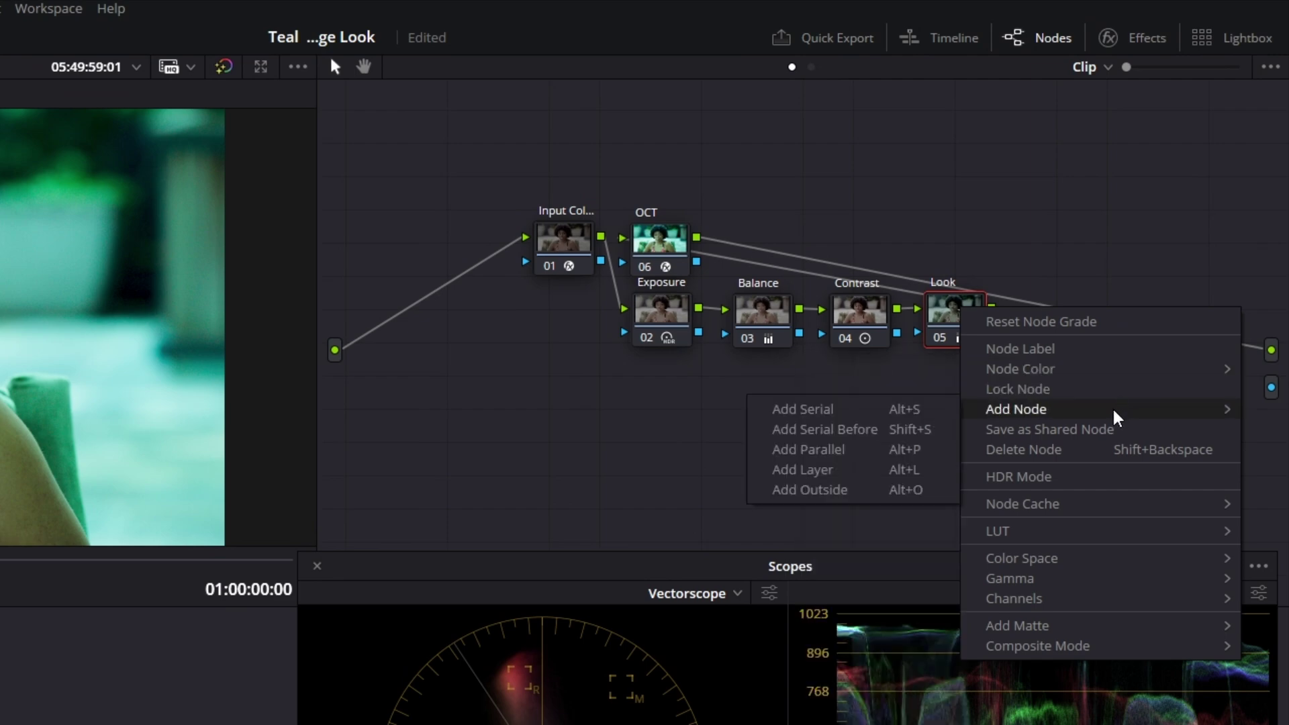
click(887, 457)
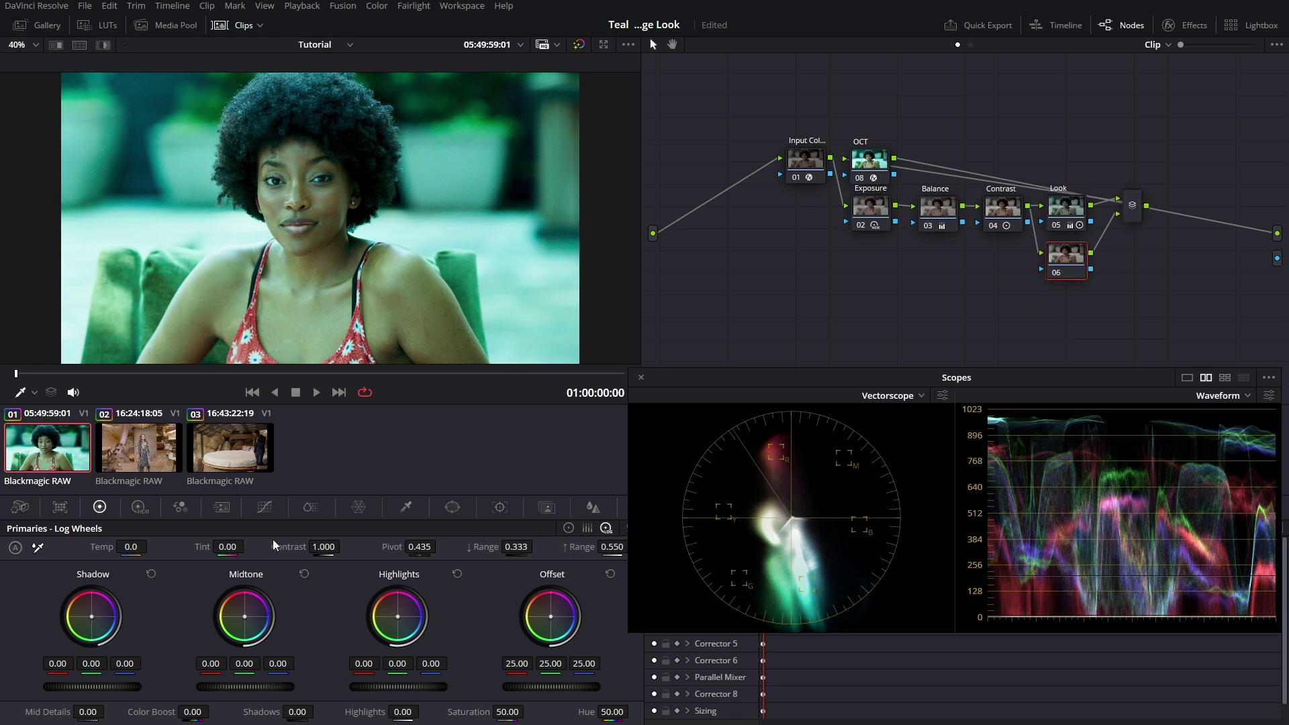
Boost the skin tones in the parallel node's Hue Vs Sat curve, setting the point at input hue 276.70 to saturation 1.40
click(265, 507)
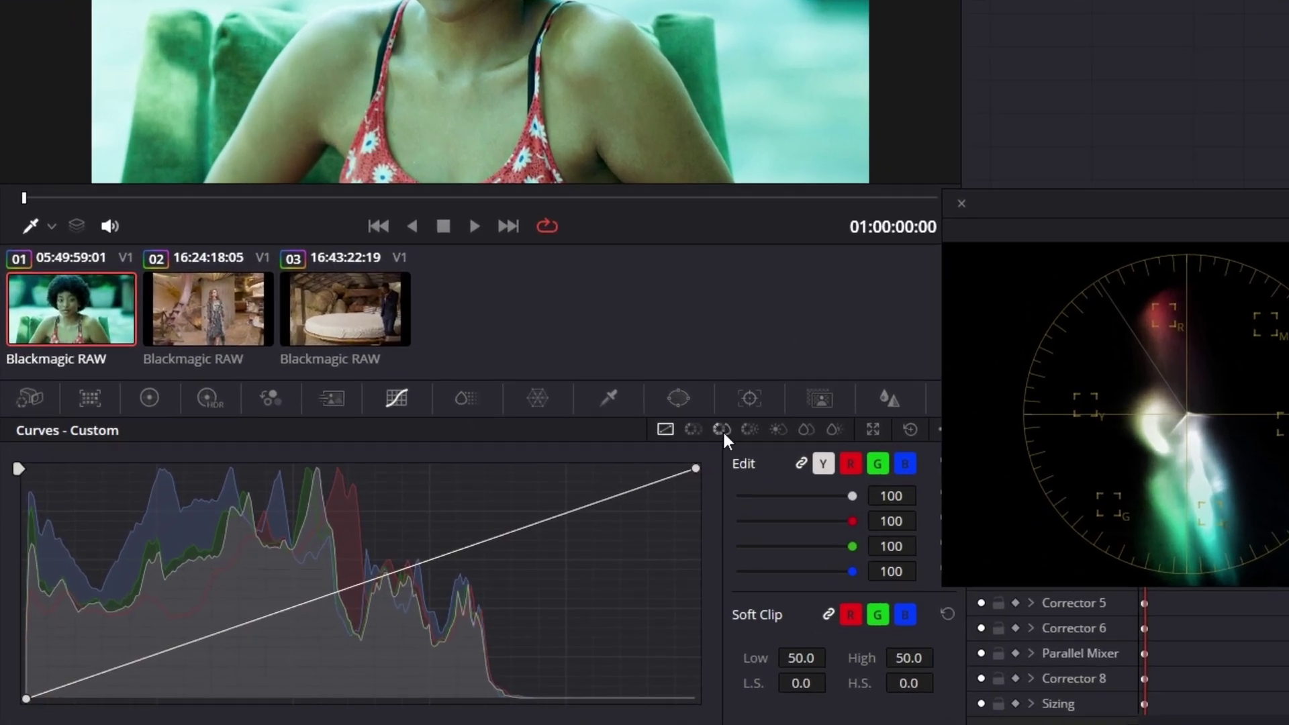
click(722, 429)
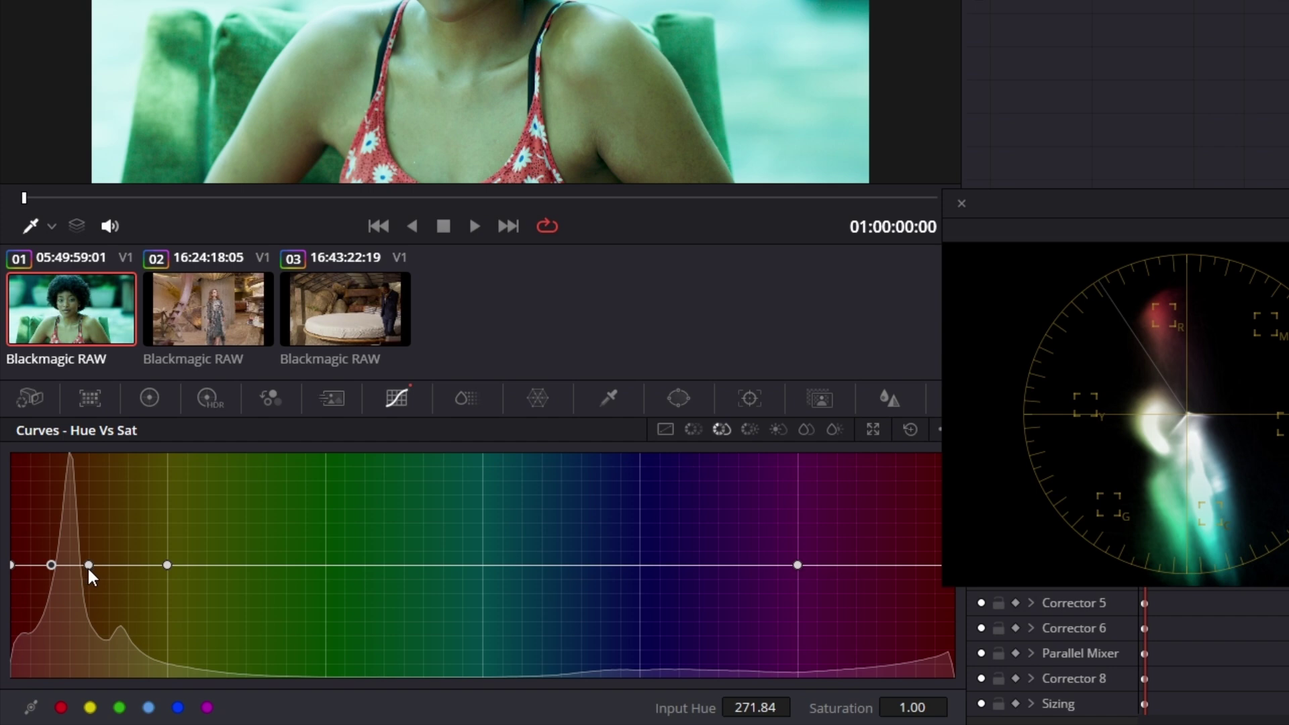
drag(51, 564, 64, 530)
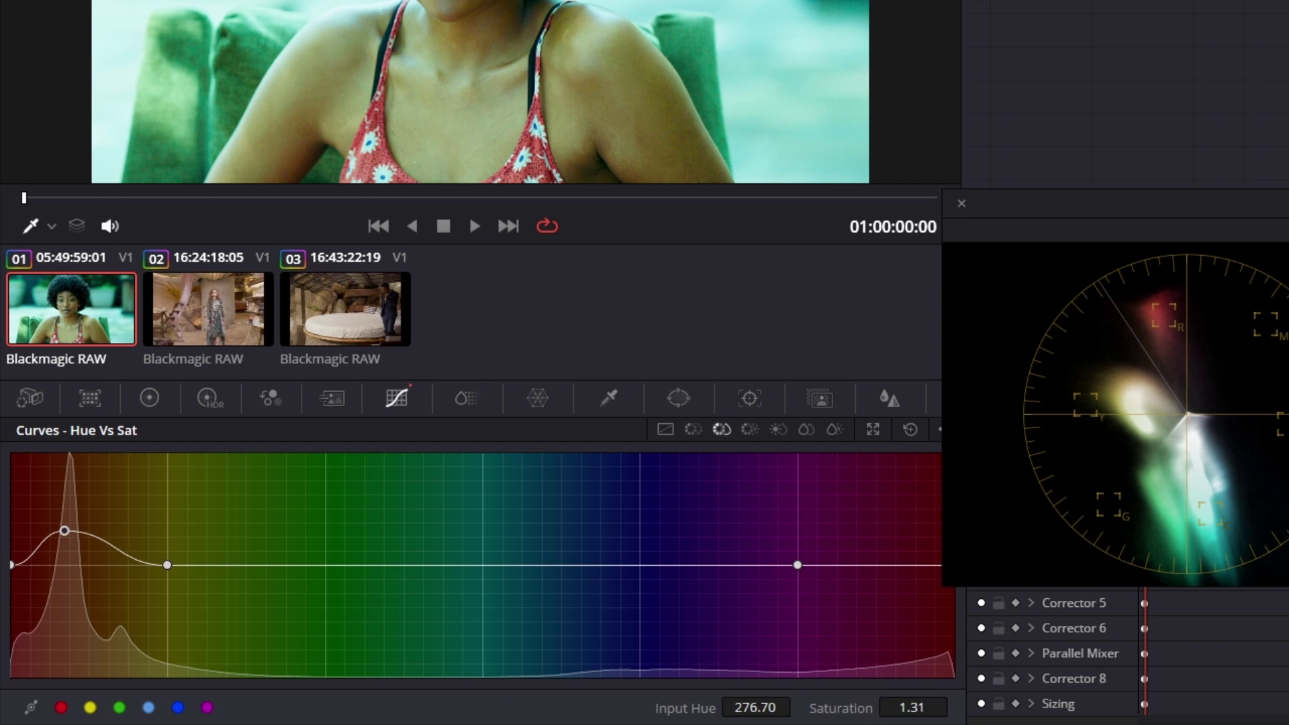
click(910, 709)
text(1.4)
key(Return)
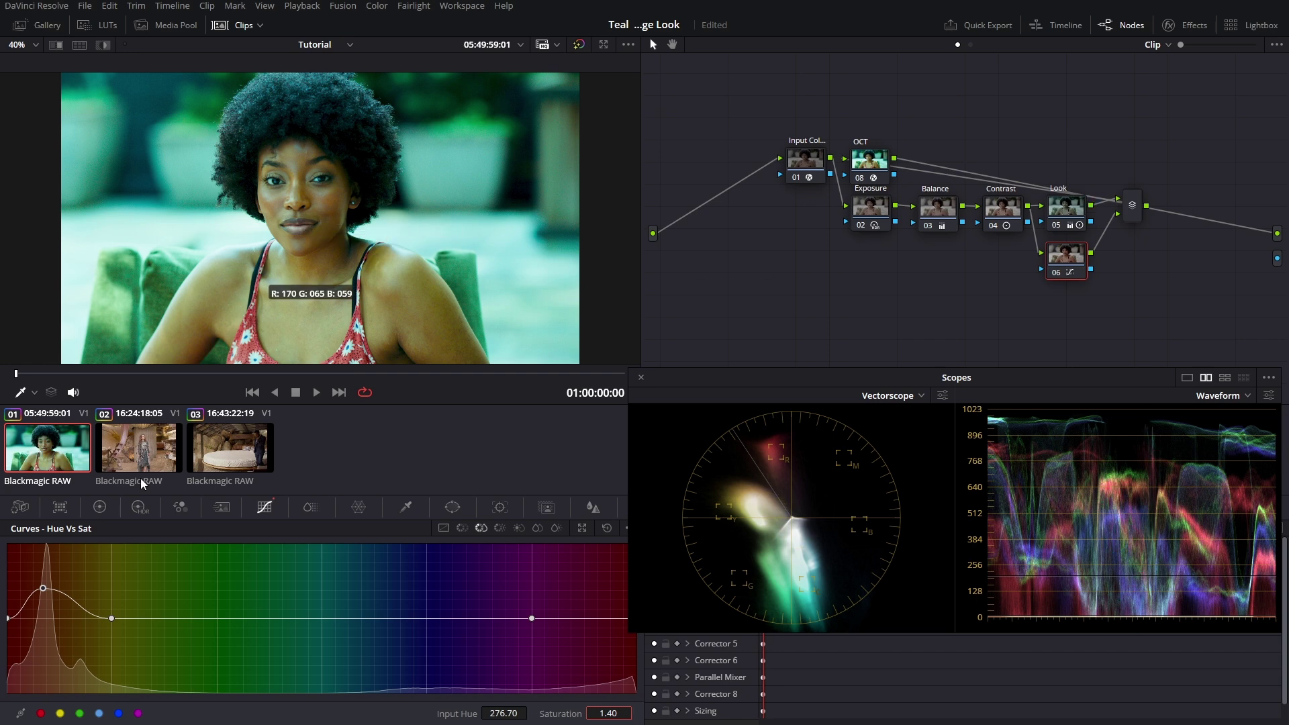
Try lowering the red point of the Hue Vs Sat curve to about 0.83 saturation and examine the lips and skin up close
click(9, 619)
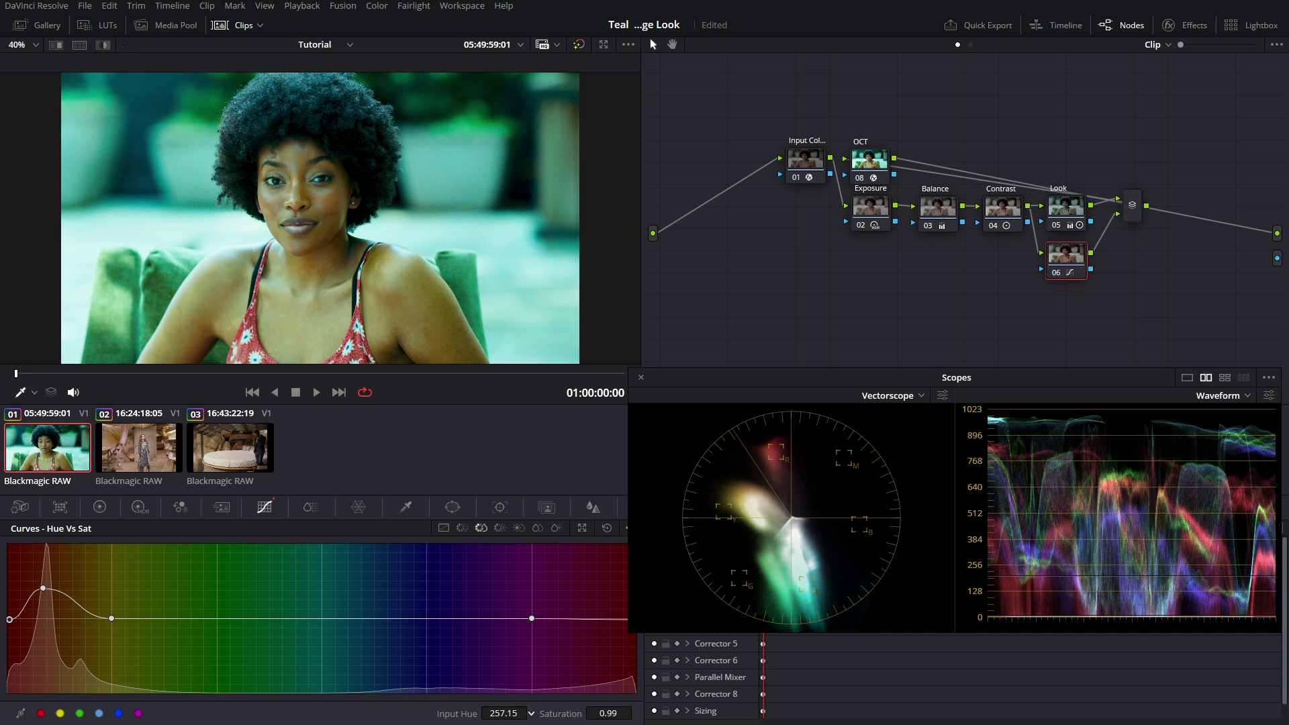
mouse_move(9, 619)
mouse_down()
mouse_move(10, 574)
mouse_move(9, 632)
mouse_up()
scroll(355, 216, up, 8)
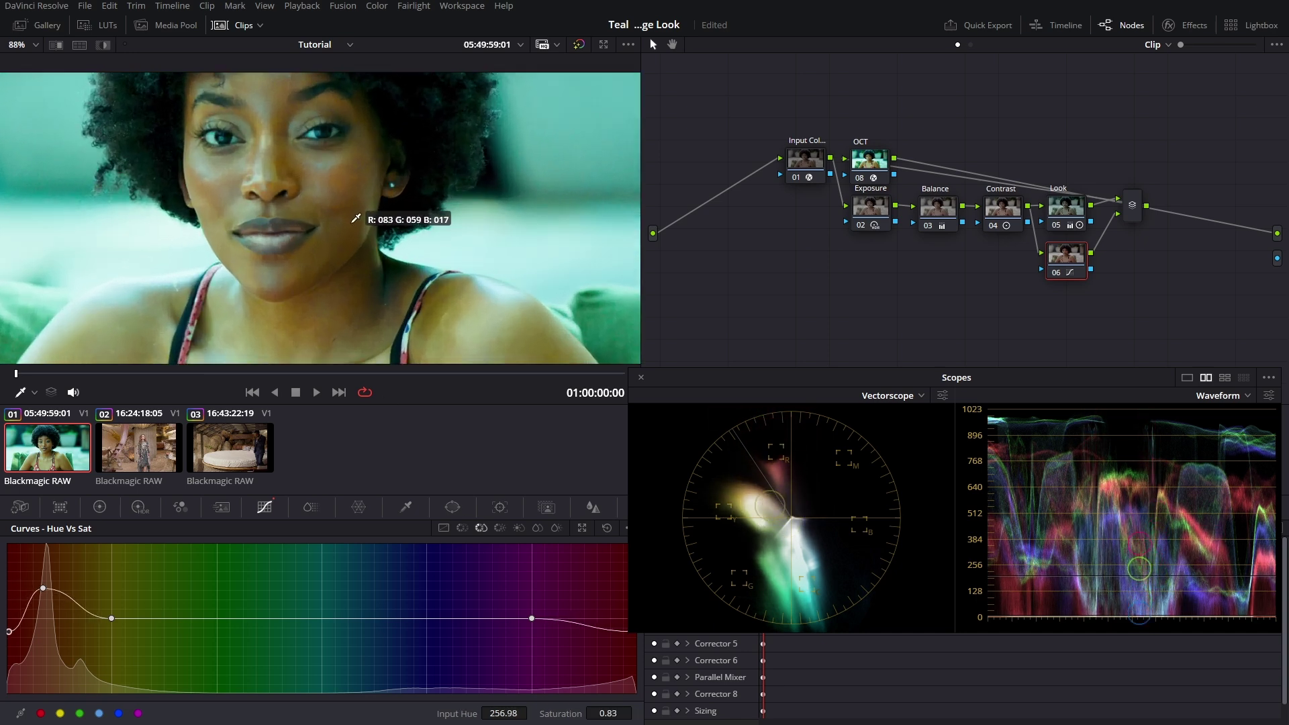
scroll(362, 215, up, 10)
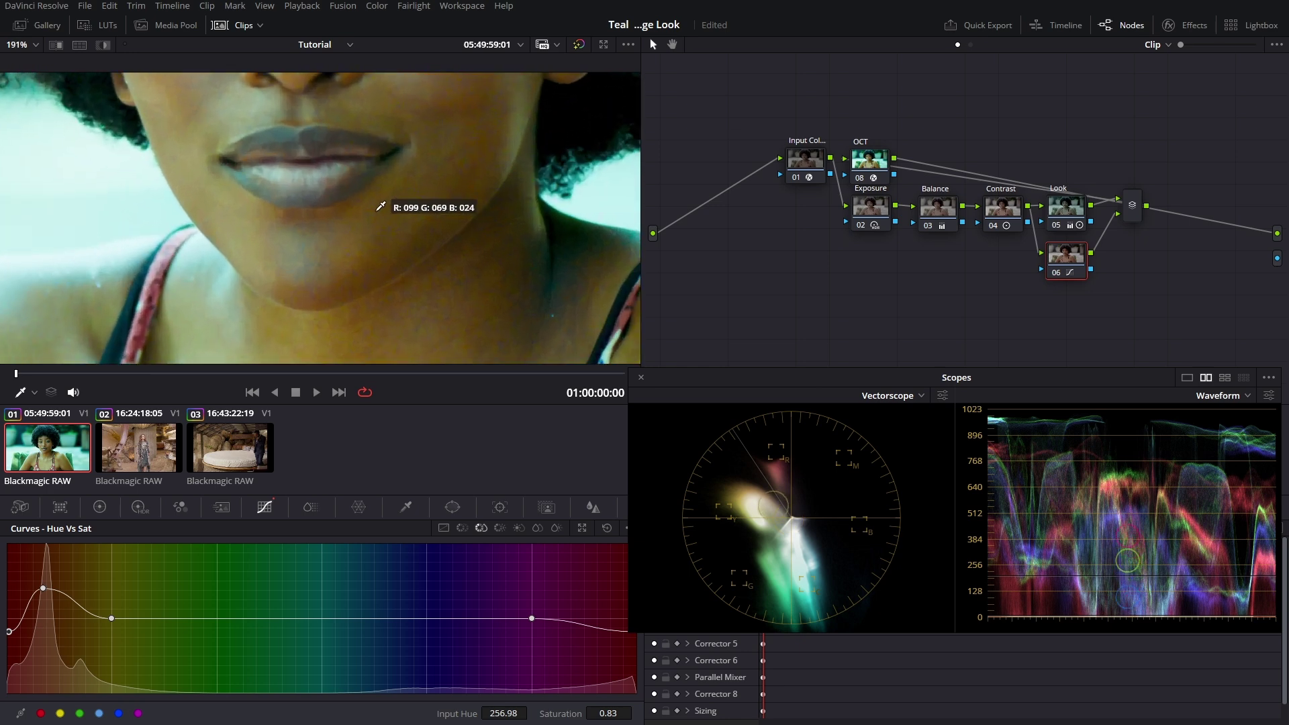
scroll(380, 207, down, 6)
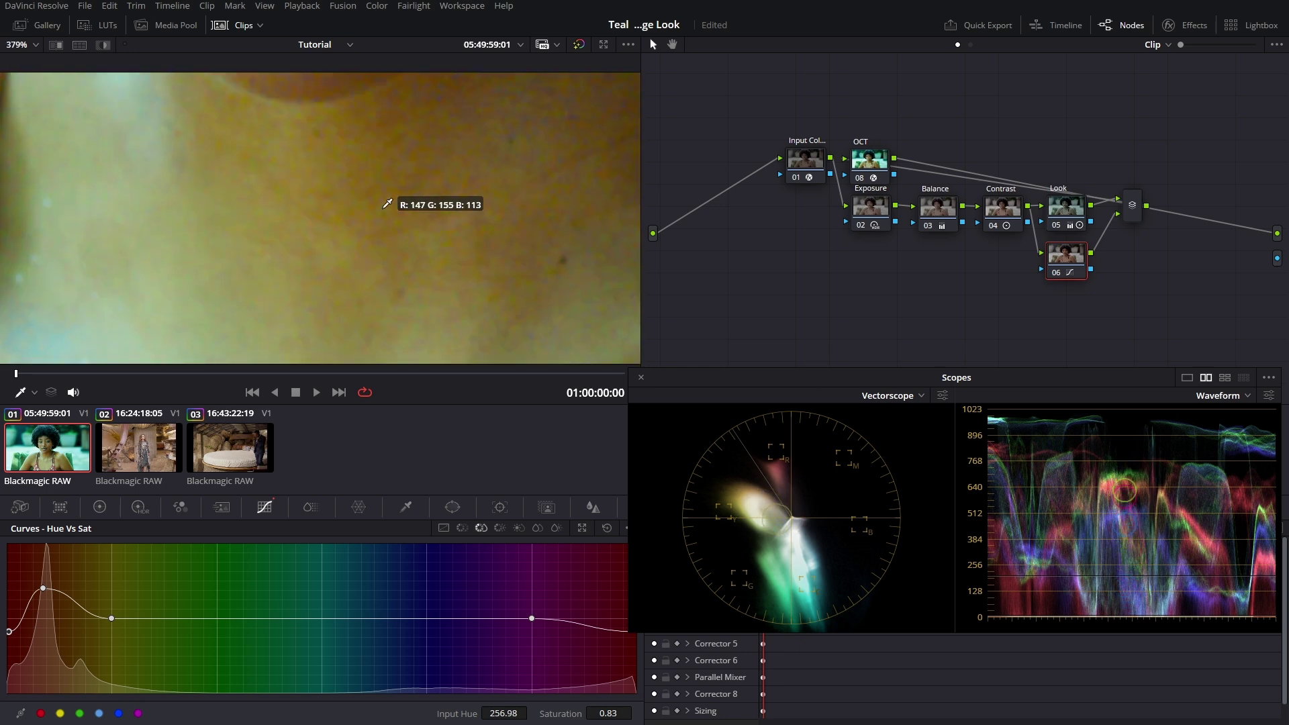
scroll(386, 205, down, 3)
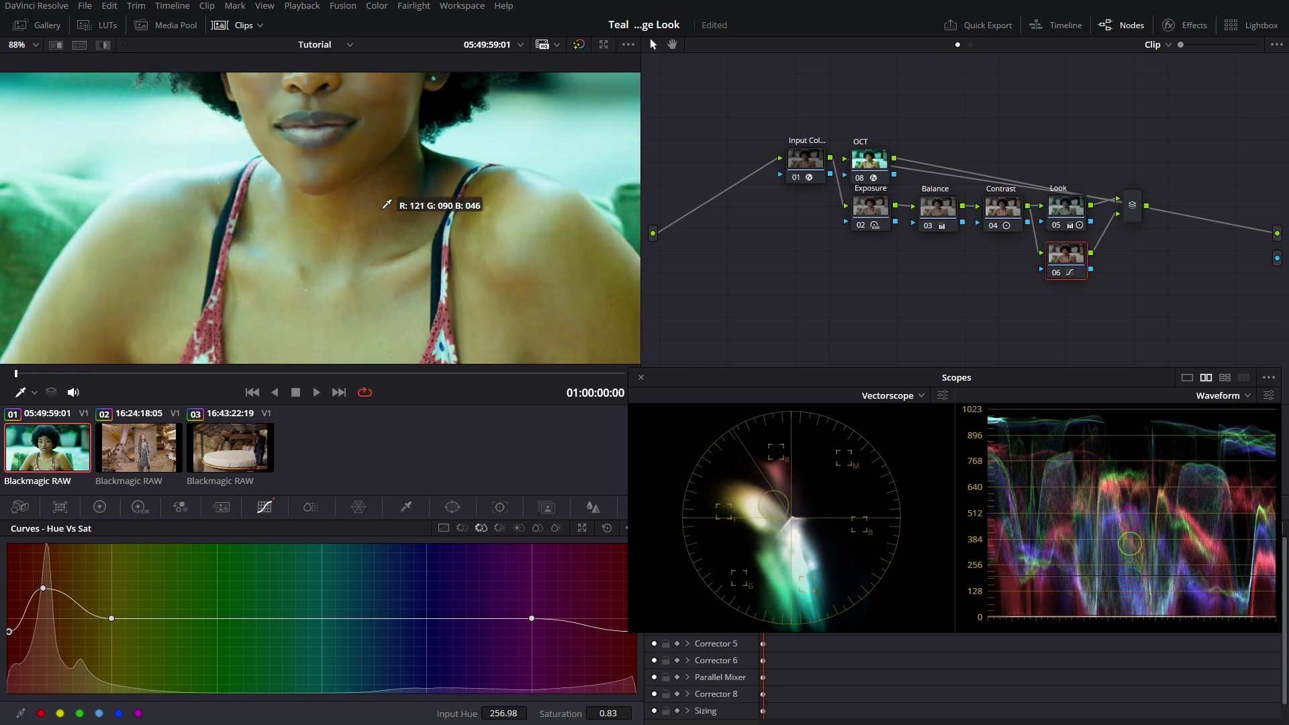
scroll(387, 204, up, 5)
scroll(386, 204, down, 2)
scroll(387, 204, up, 3)
scroll(386, 204, down, 2)
scroll(387, 204, up, 2)
Set the saturation of the Hue Vs Sat curve's red point to 1.25 and show the whole frame
drag(566, 714, 595, 715)
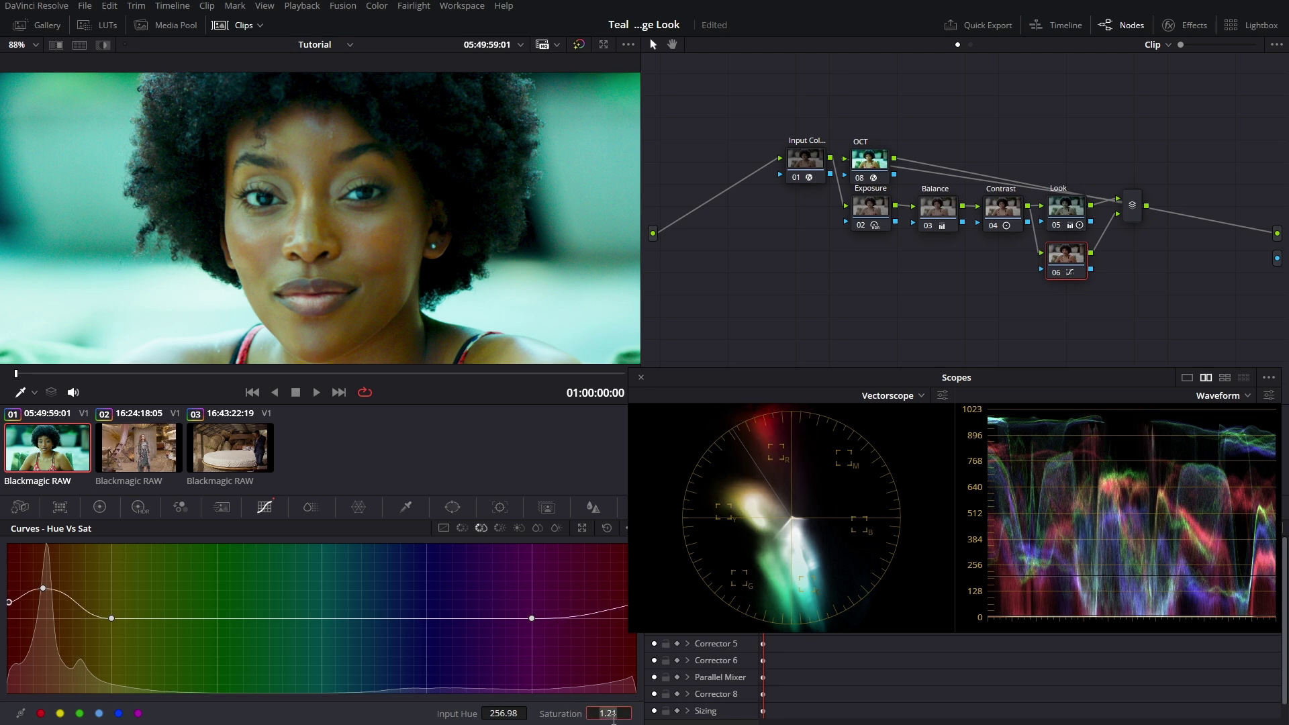
key(Return)
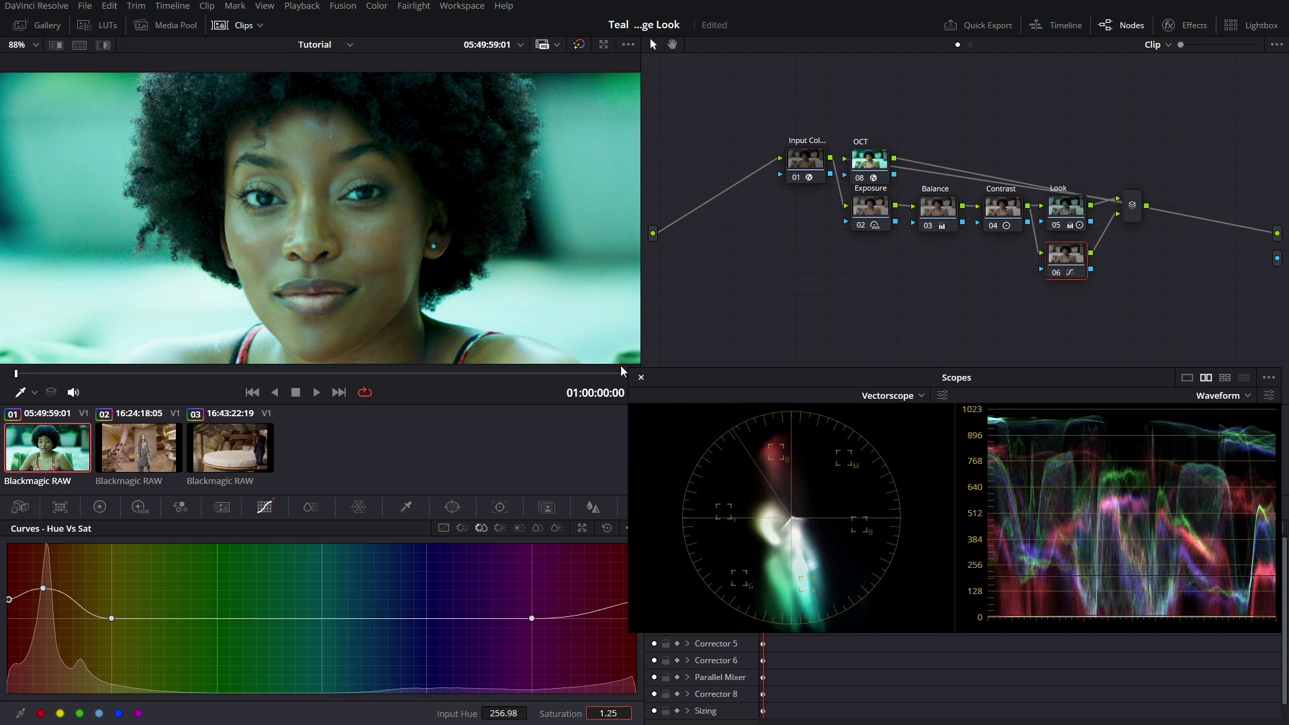
key(shift+z)
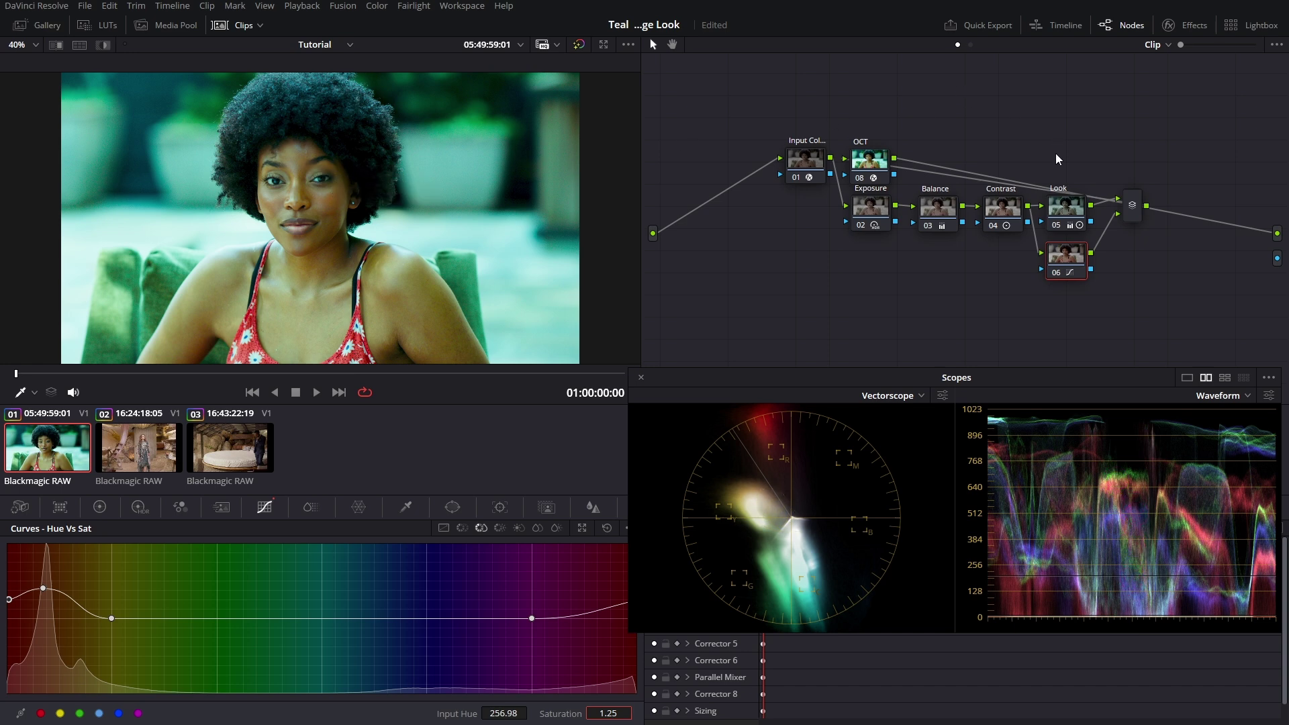
Compare the image with the Look and parallel nodes off and on together, and with only the parallel node off and on
drag(1057, 155, 1063, 265)
key(ctrl+d)
scroll(346, 200, down, 1)
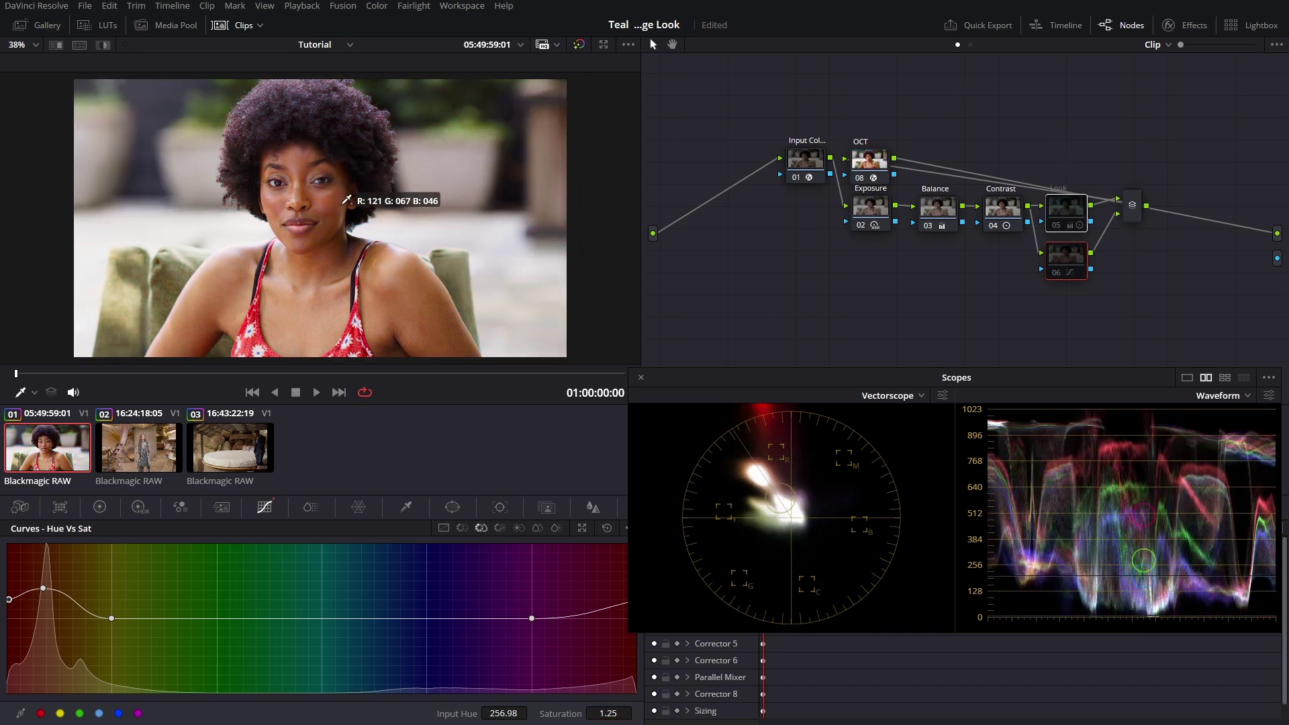
scroll(340, 197, up, 1)
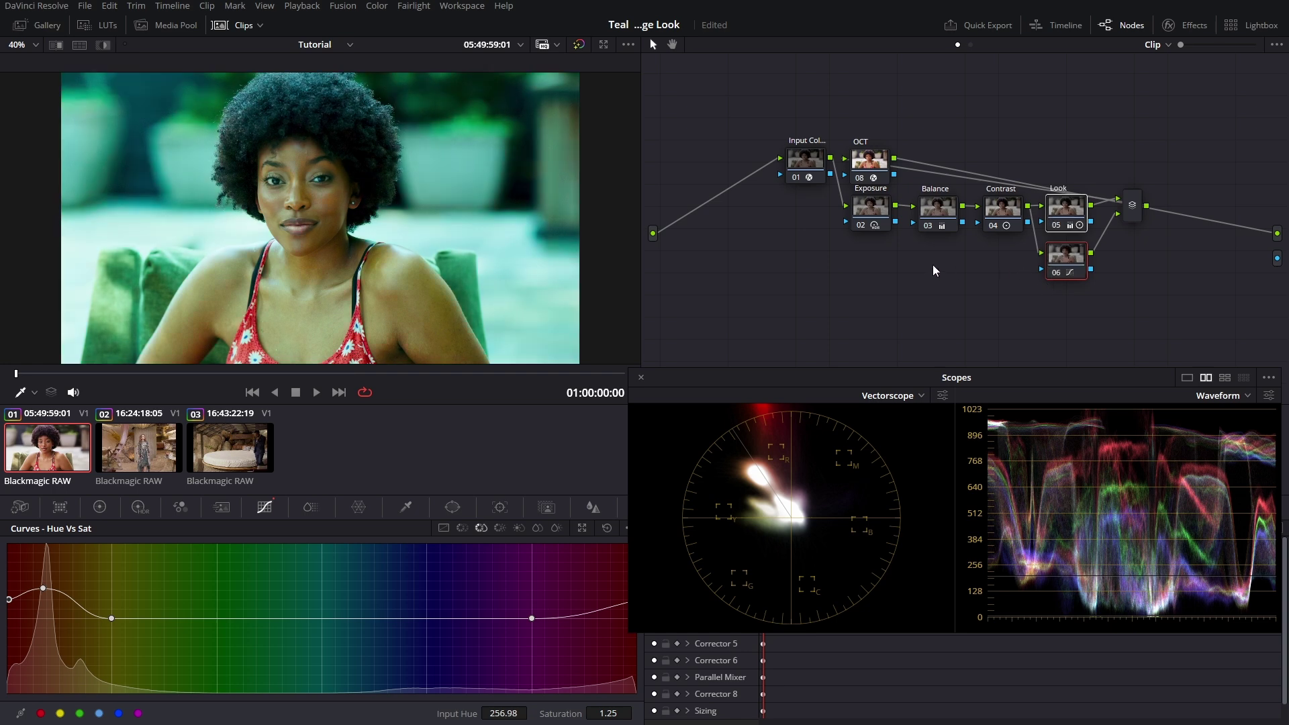
key(ctrl+d)
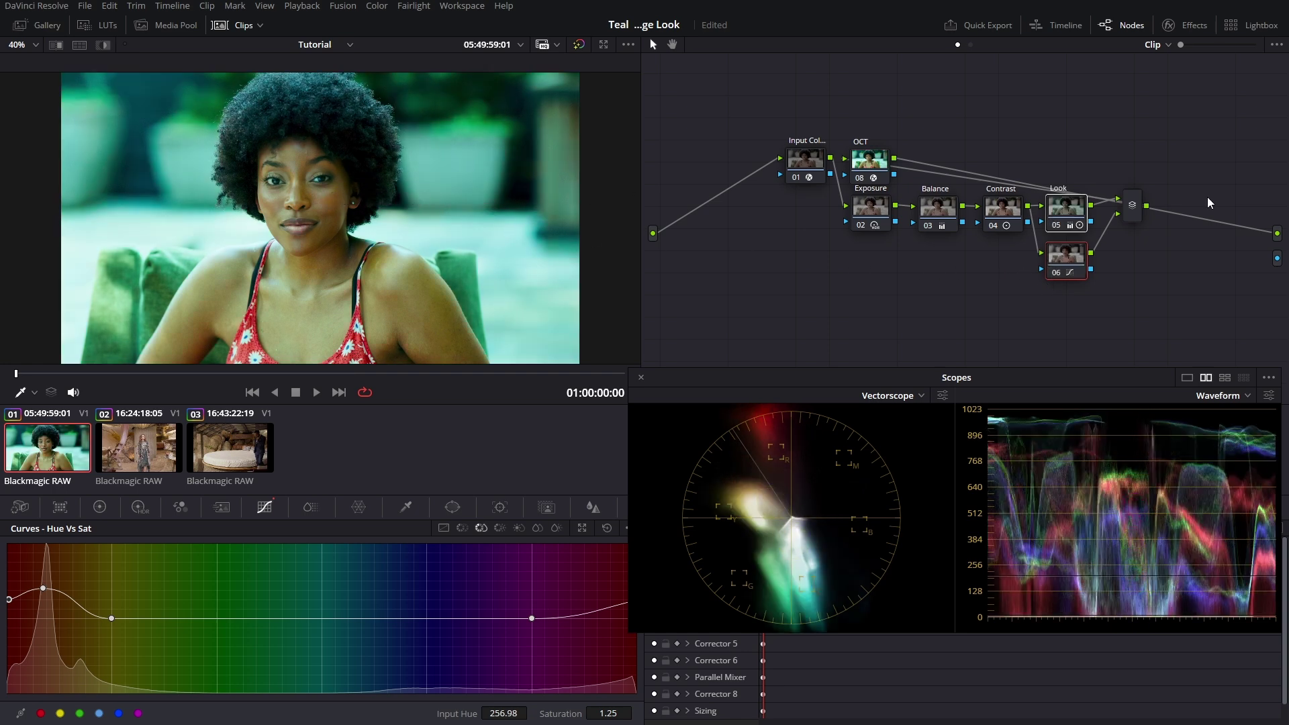
key(ctrl+d)
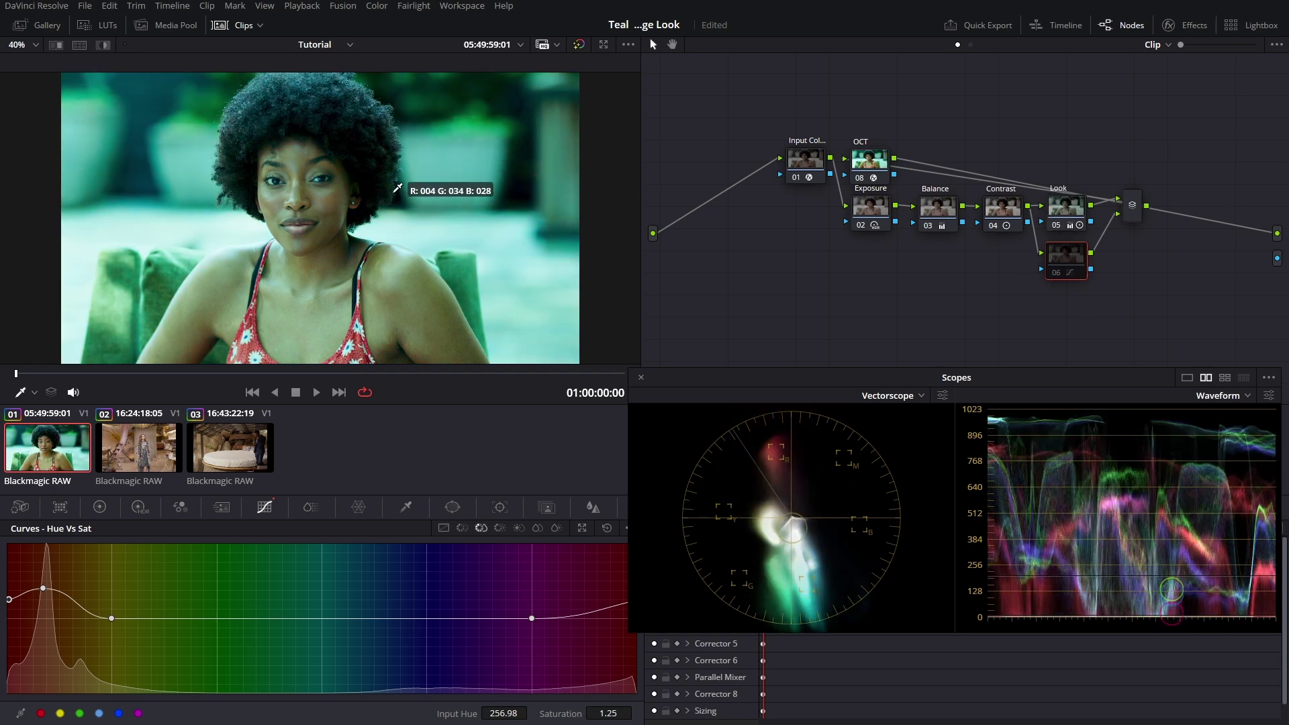
key(ctrl+d)
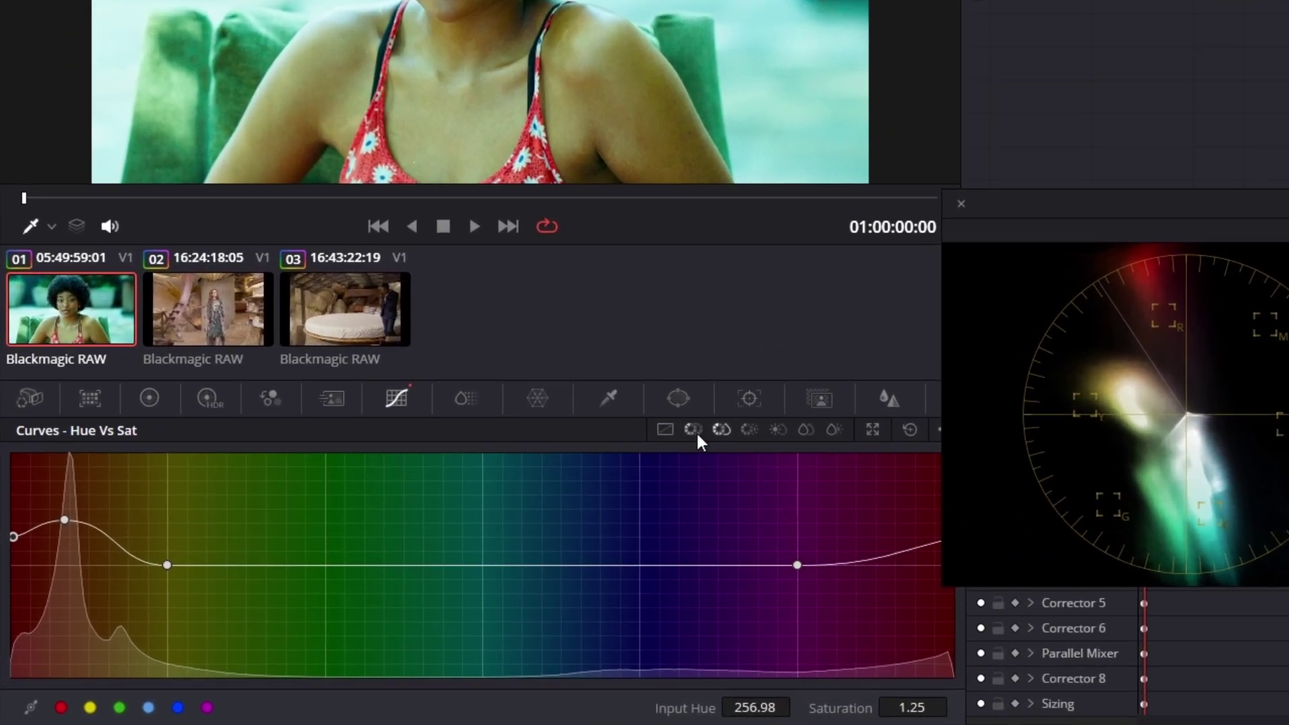
Shift the skin tones slightly toward red in the parallel node's Hue Vs Hue curve by raising the red point's curve handle a little
click(538, 498)
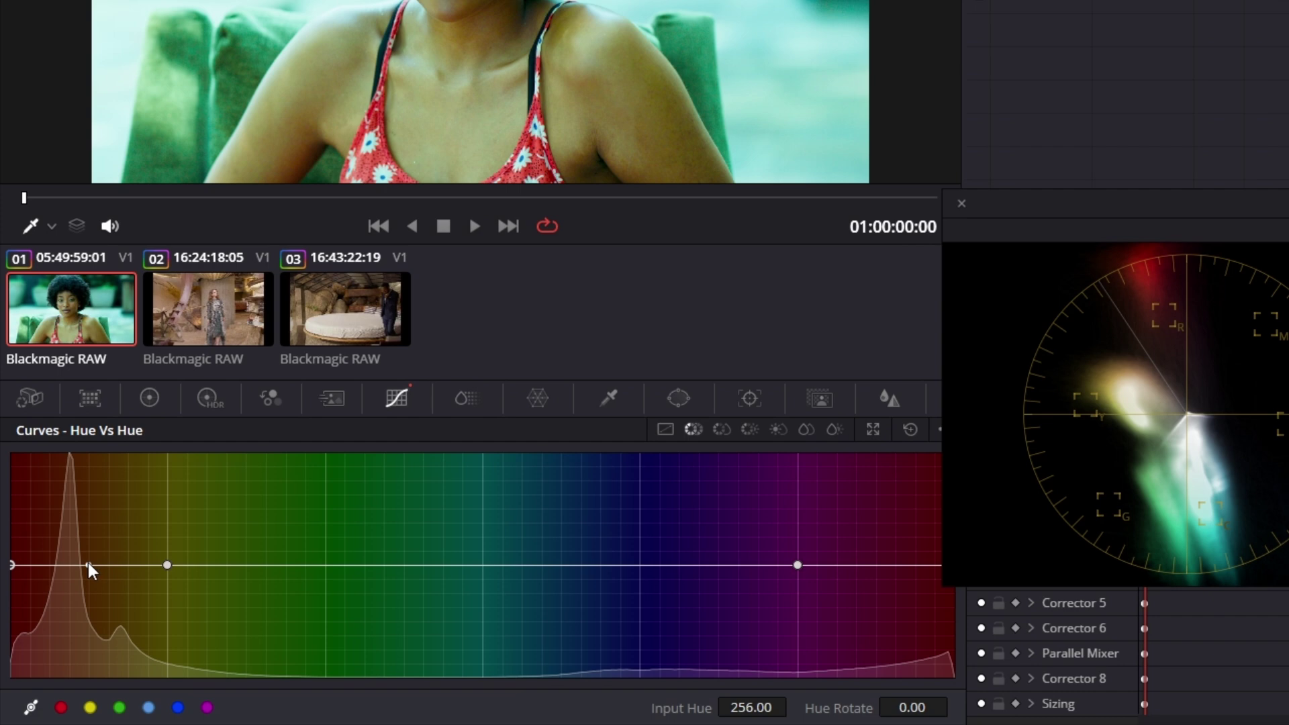
drag(87, 563, 161, 544)
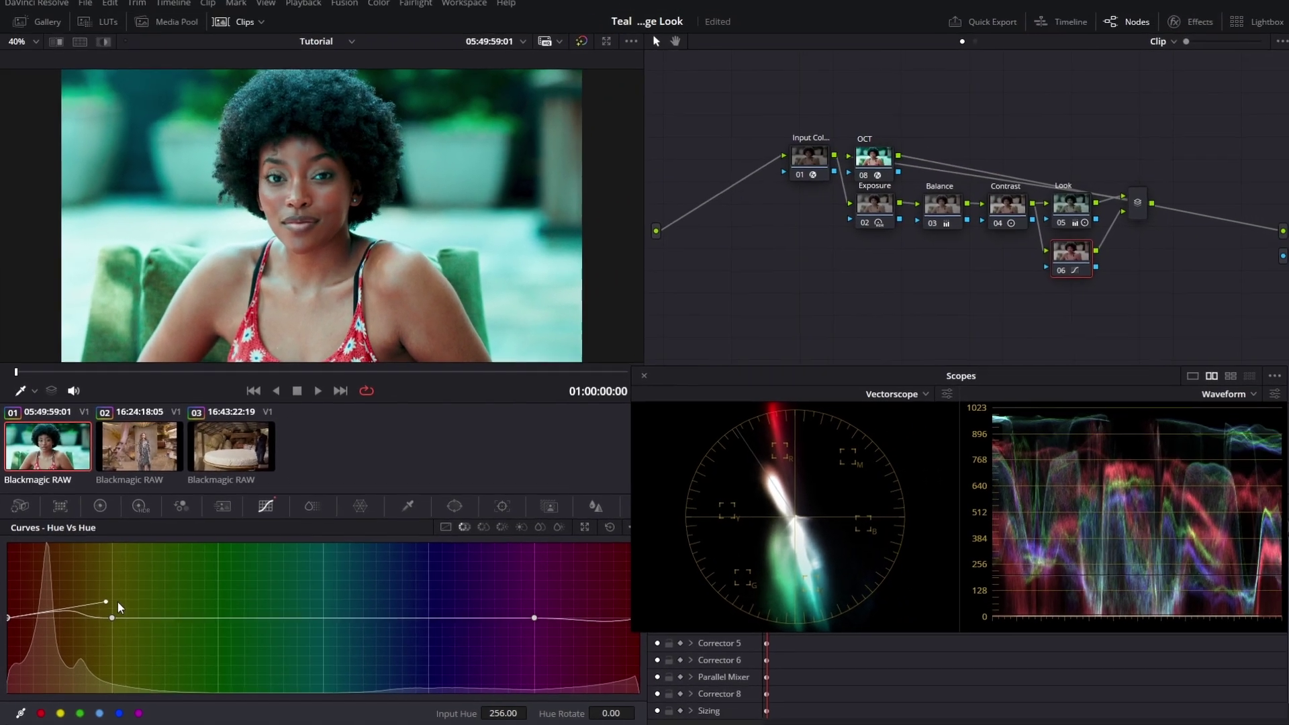
drag(117, 602, 154, 611)
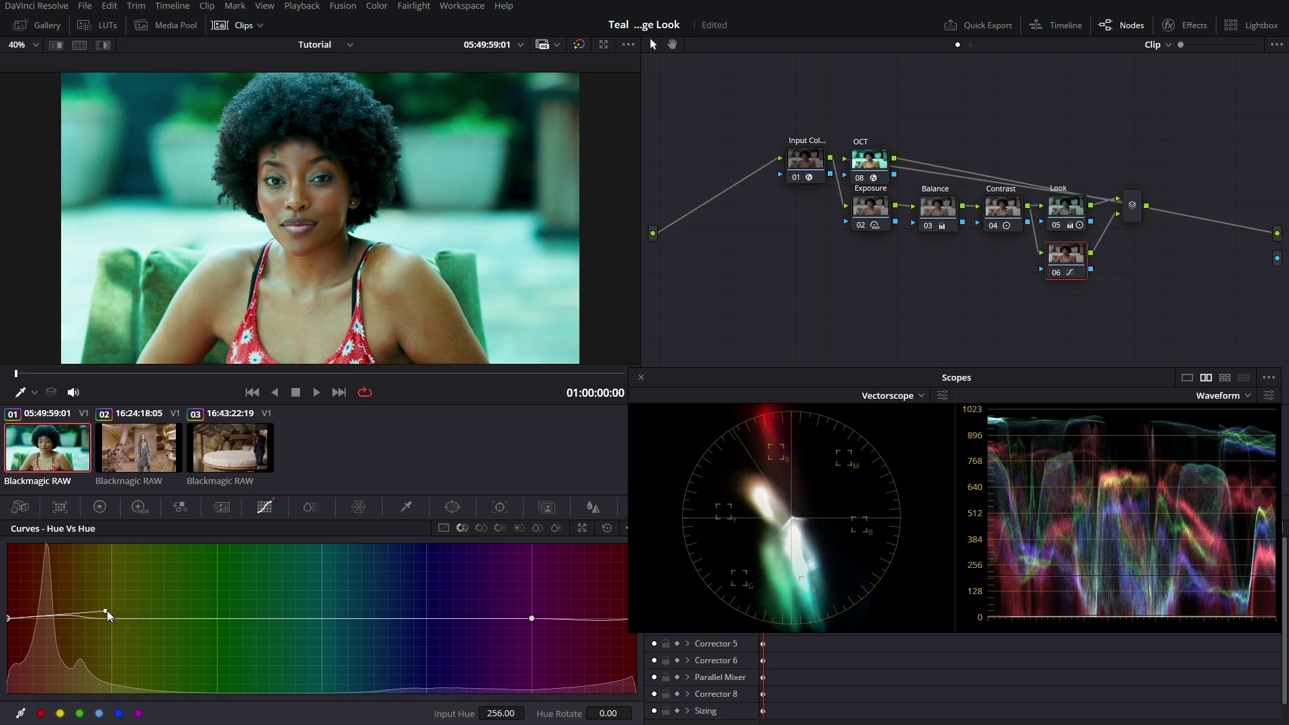
drag(106, 611, 108, 608)
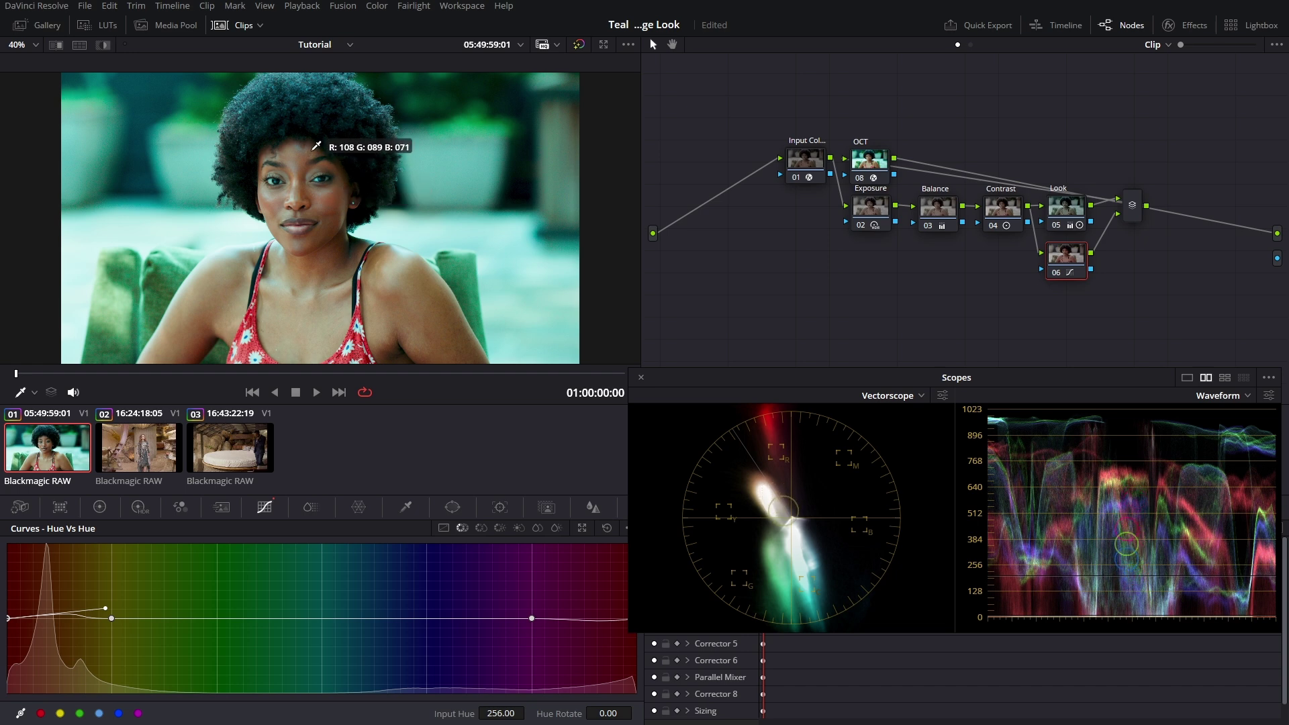
Compare clip 01's skin tones with the parallel node's Hue Vs Hue curve reset and restored
click(607, 529)
key(ctrl+z)
click(607, 529)
key(ctrl+z)
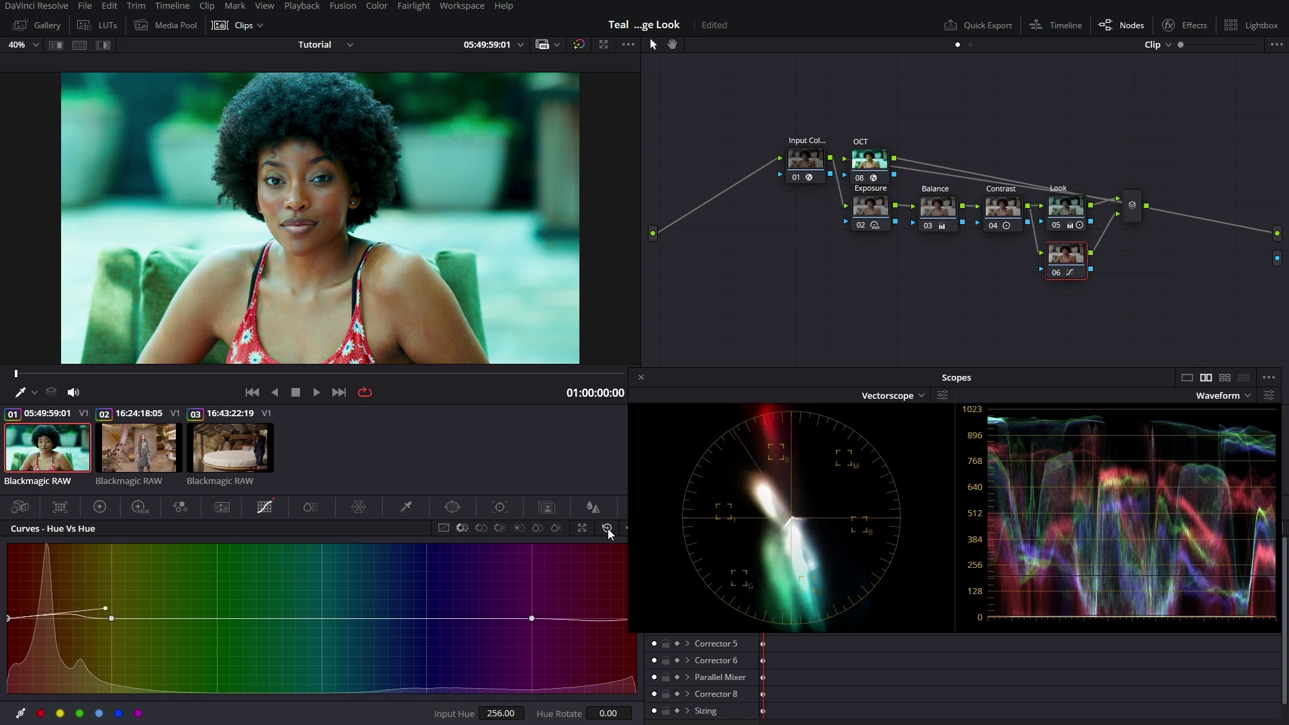
click(607, 529)
key(ctrl+z)
Compare clip 01 with the parallel node off and on, and with the whole grade bypassed and restored
key(ctrl+d)
key(ctrl+d)
key(ctrl+d)
key(ctrl+d)
key(shift+d)
key(shift+d)
key(ctrl+d)
key(ctrl+d)
Play clip 02 up to the close view of the woman and apply clip 01's grade to it
key(space)
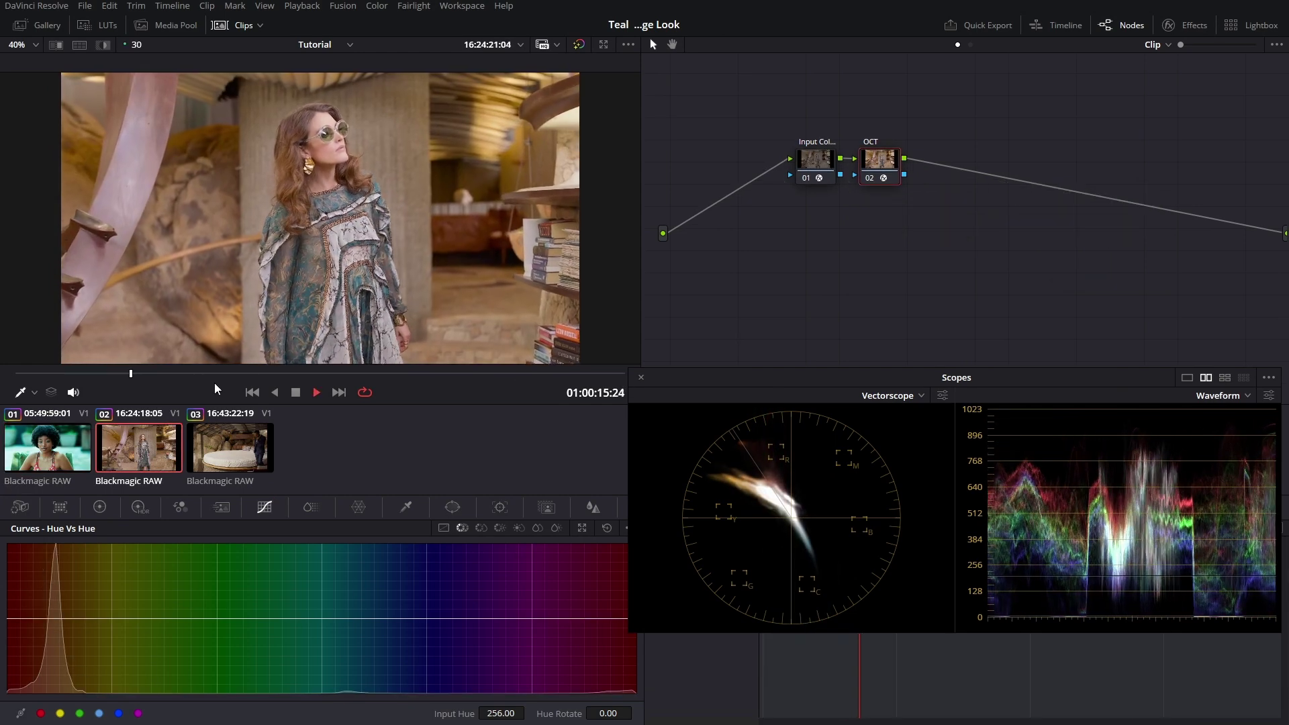
key(space)
right_click(60, 448)
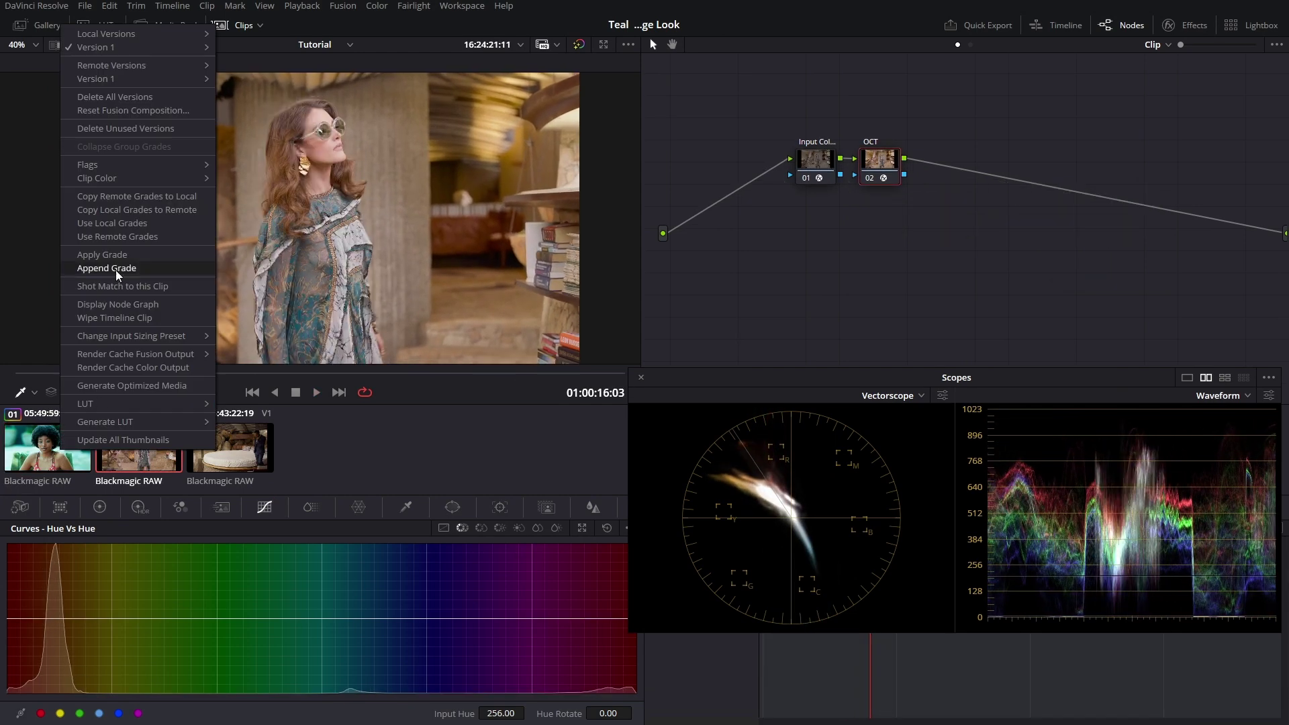
click(117, 267)
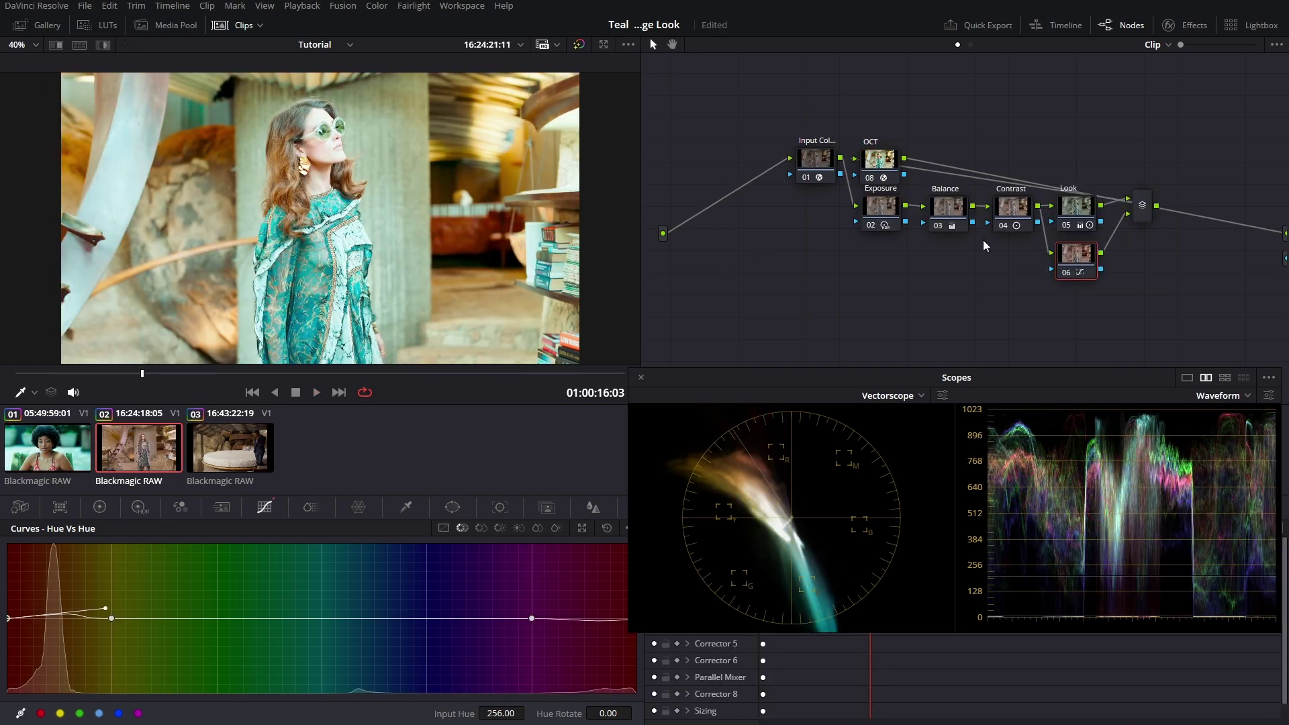
Disable clip 02's Look and parallel nodes and reset the Contrast node's contrast to its default
drag(1093, 301, 1069, 195)
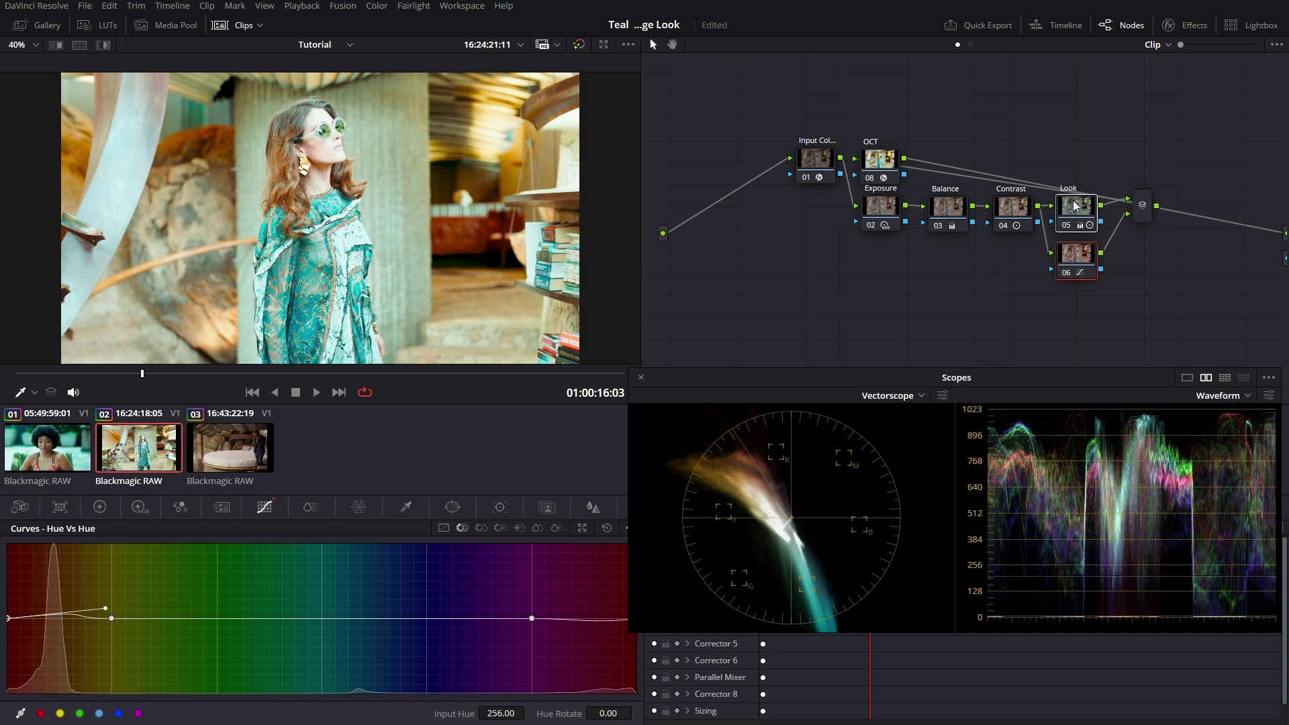
key(ctrl+d)
click(1016, 215)
right_click(1013, 210)
click(1010, 212)
click(101, 509)
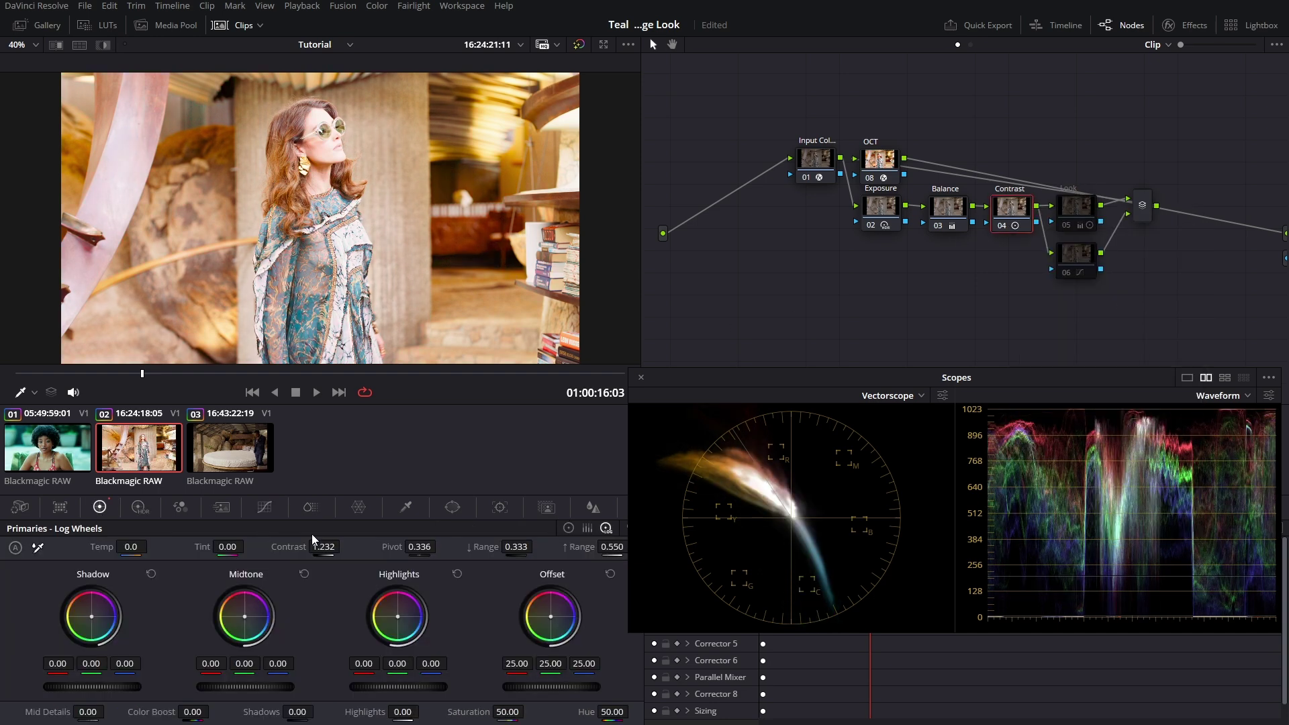
double_click(293, 550)
Reset the copied adjustments in clip 02's Balance and Exposure nodes
click(937, 215)
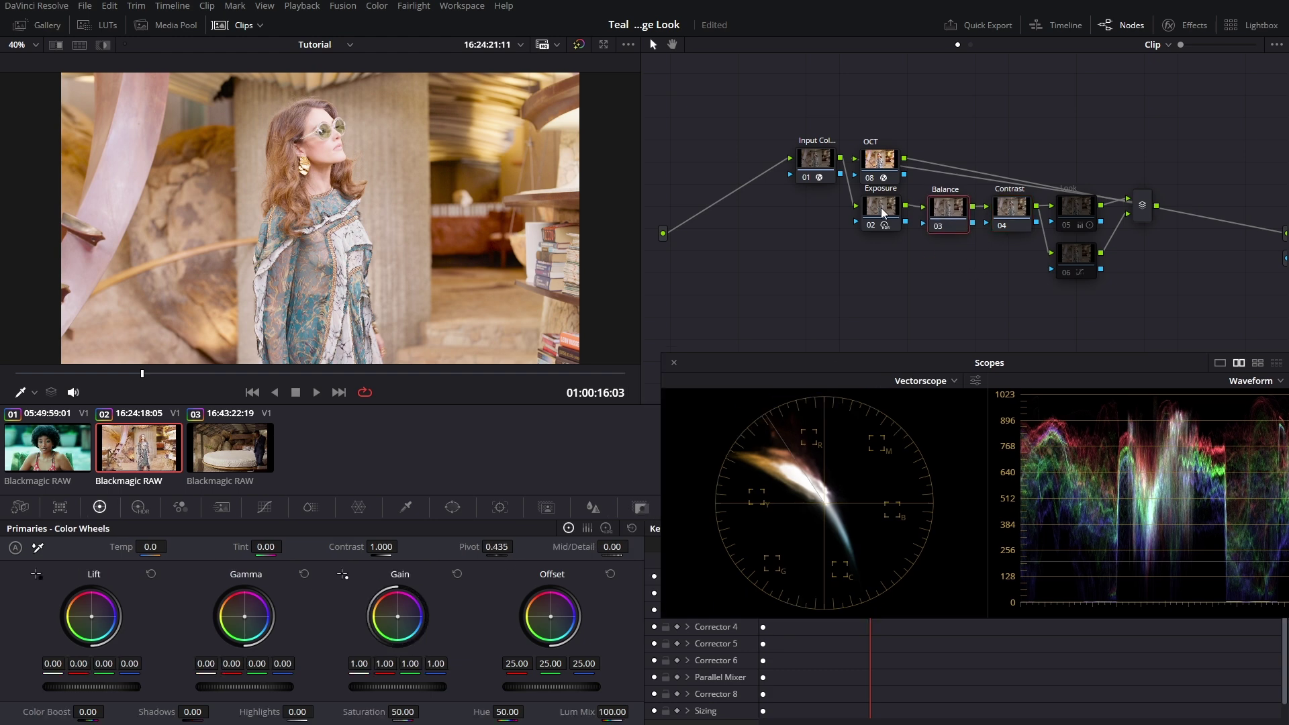
click(883, 214)
right_click(882, 215)
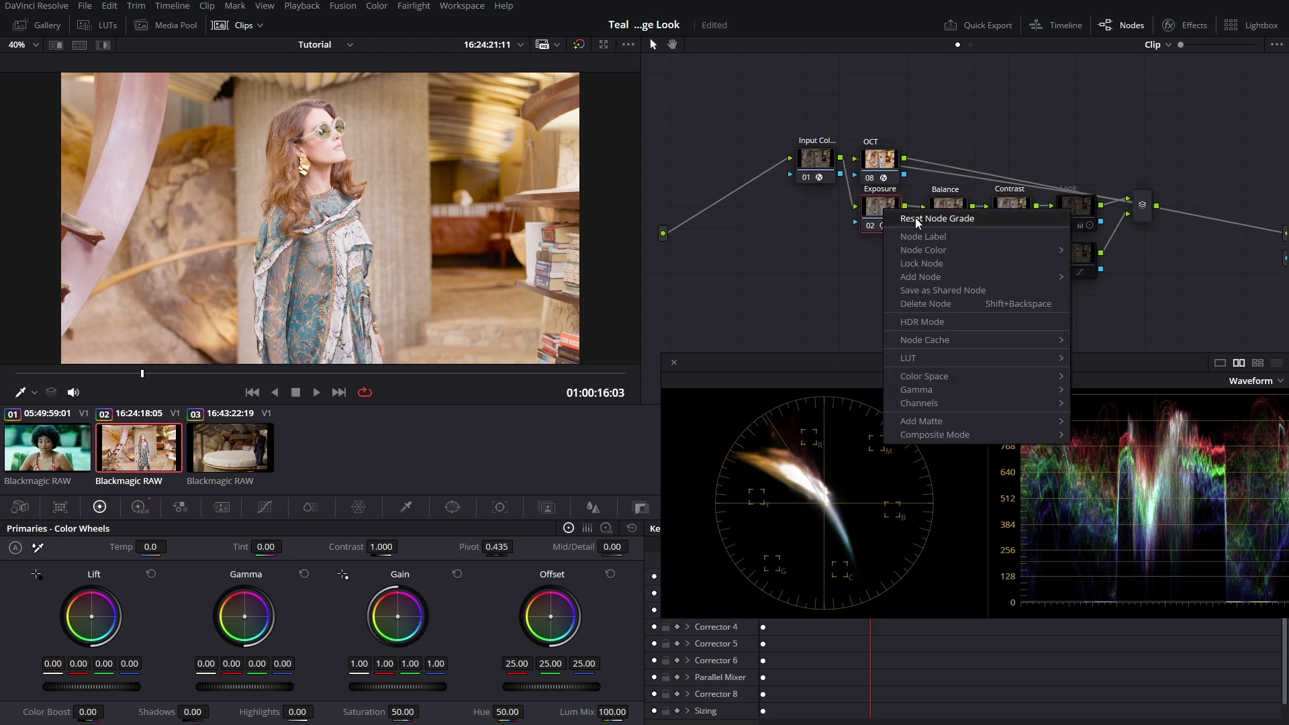
click(888, 221)
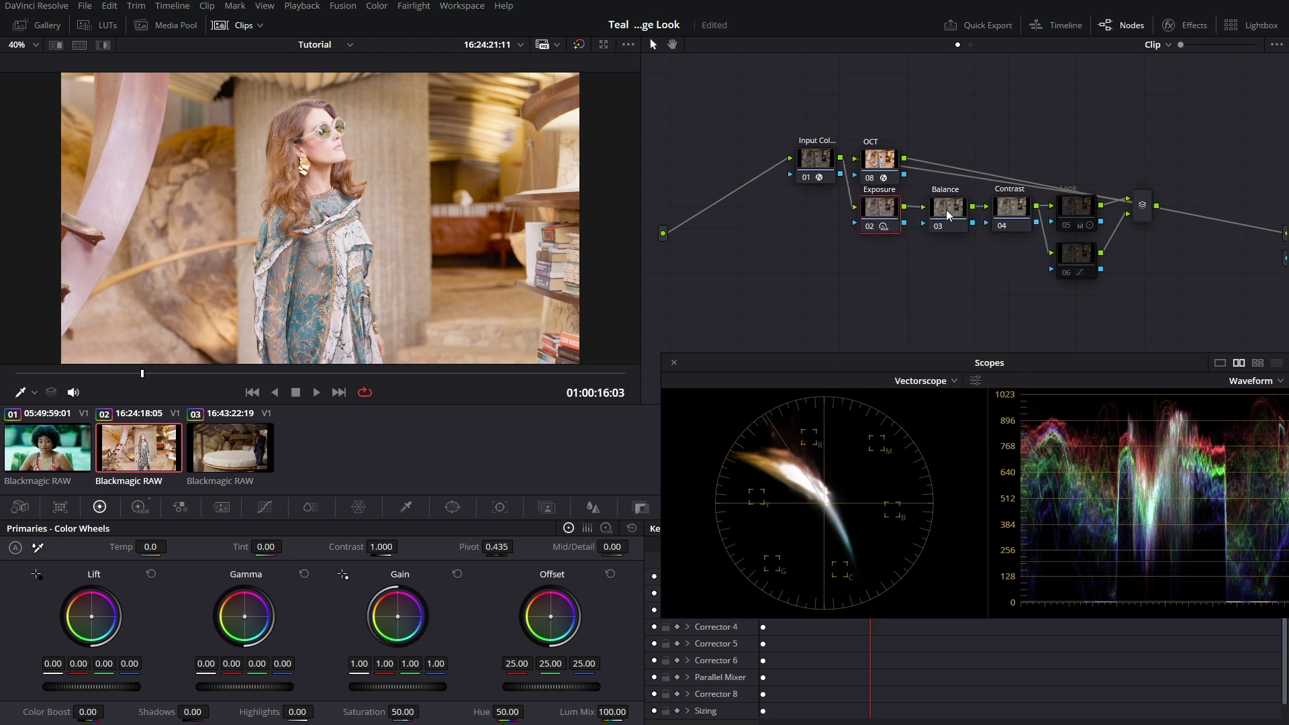
right_click(949, 213)
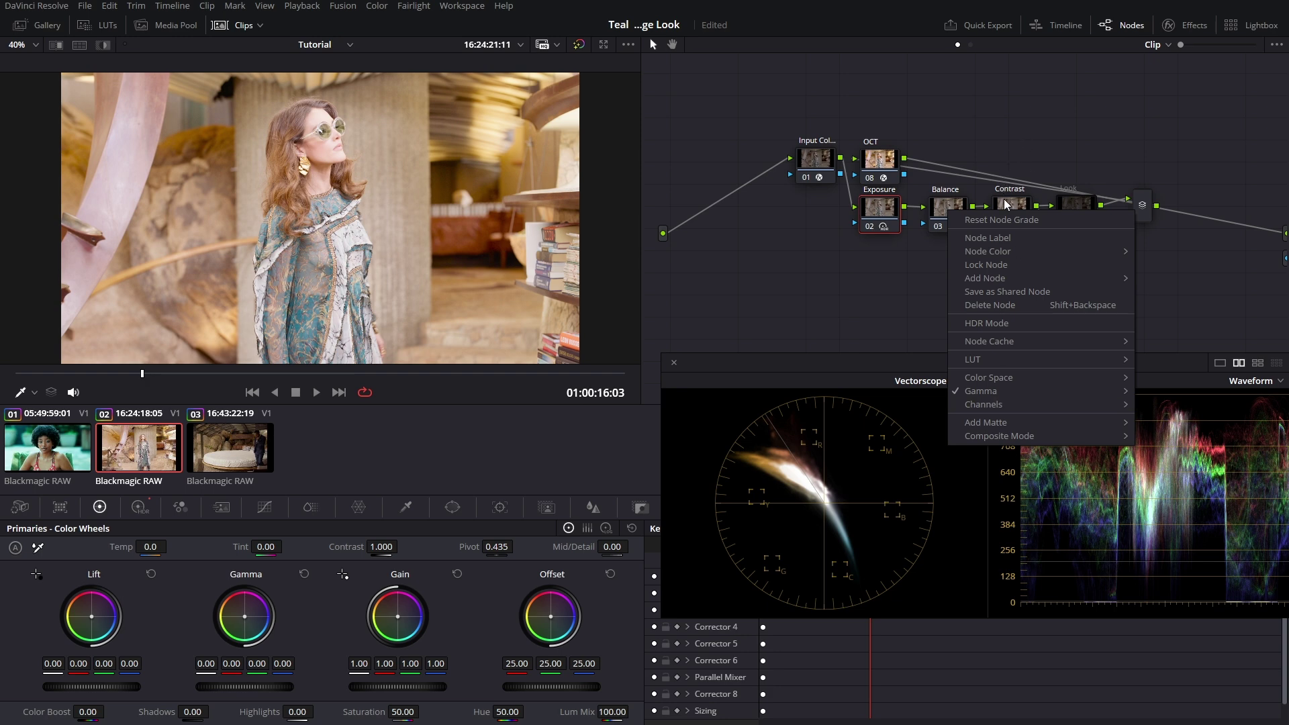
click(1006, 205)
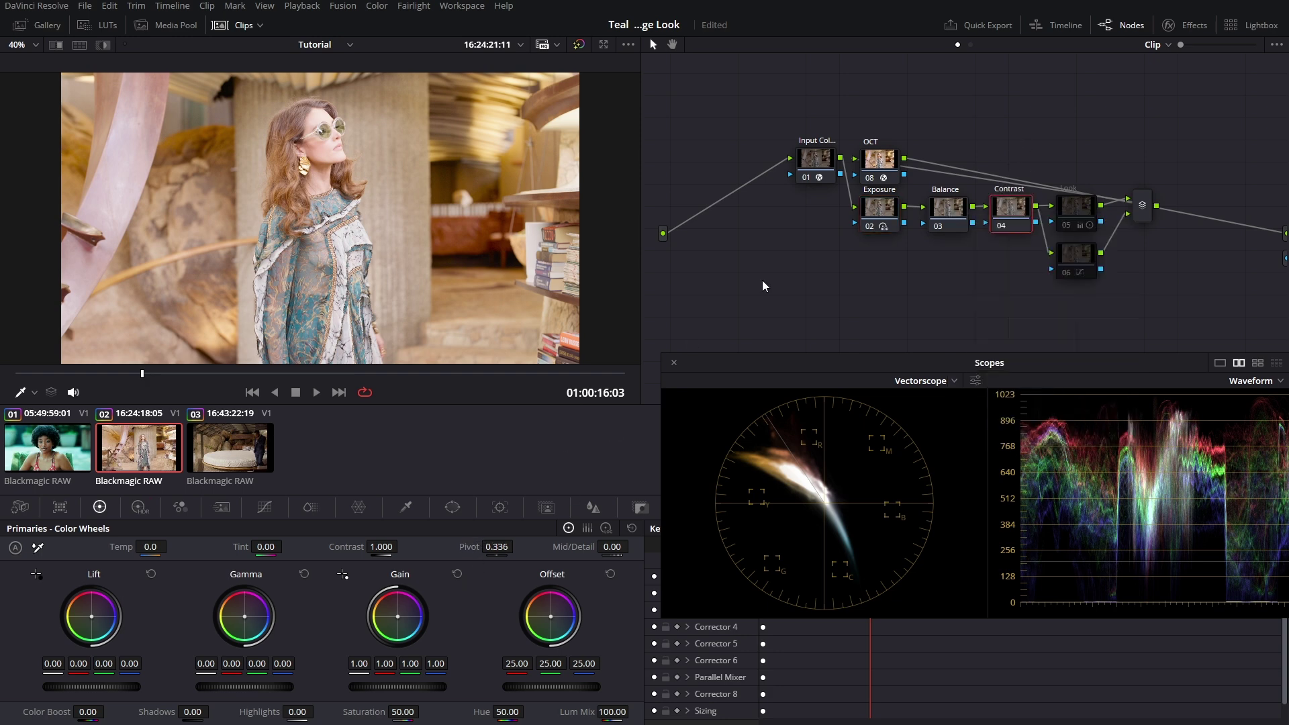
right_click(883, 211)
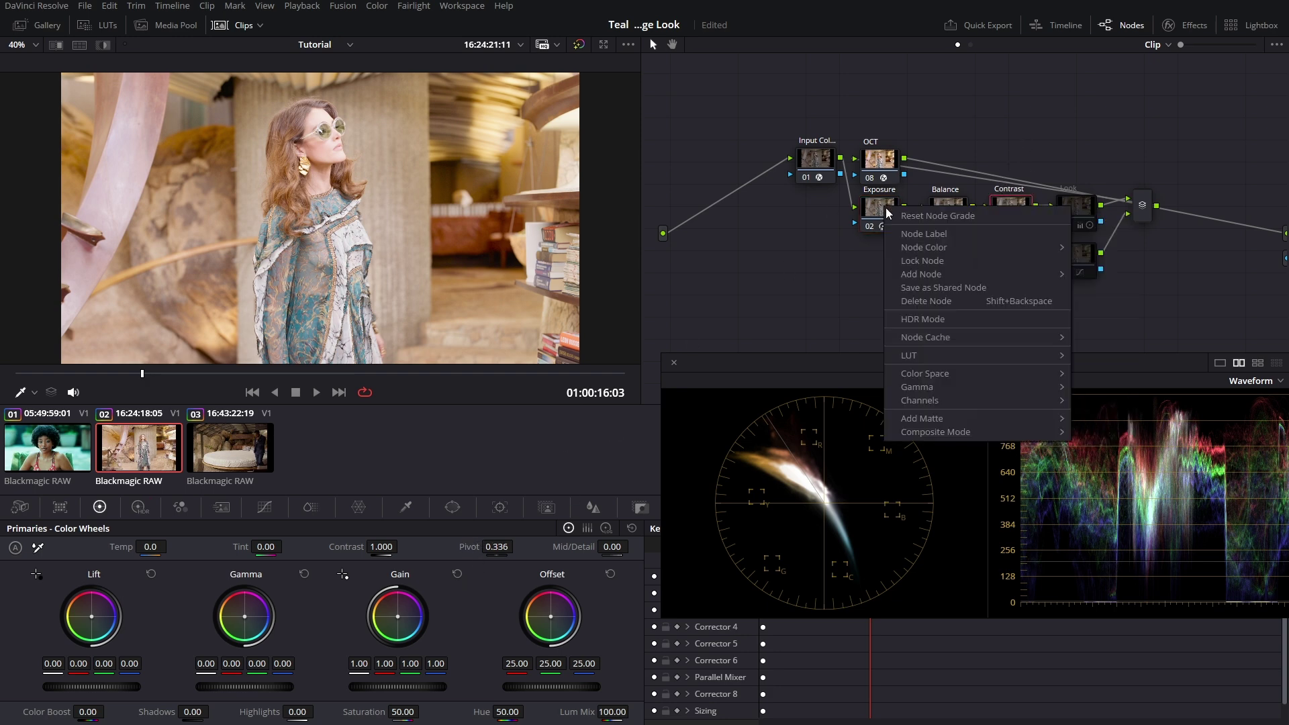
click(933, 215)
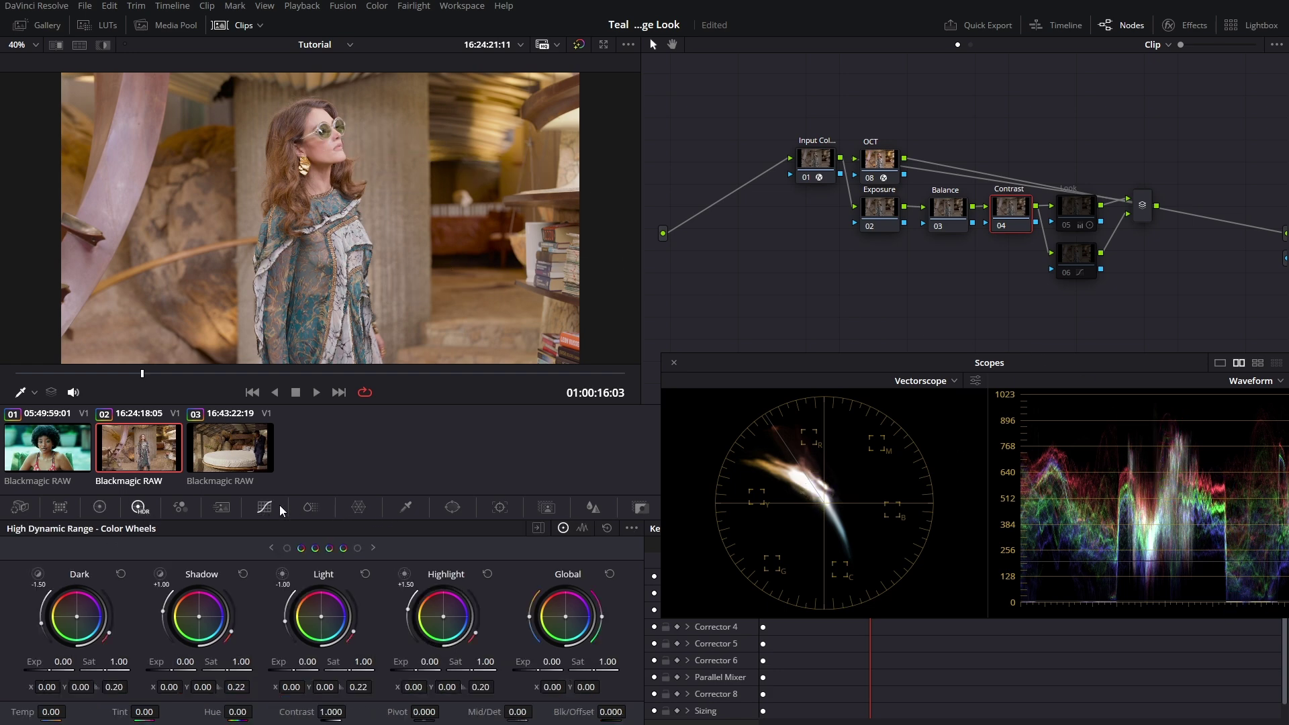
Compare clip 02 with the Look and parallel nodes switched on and off together
click(1079, 255)
click(1080, 220)
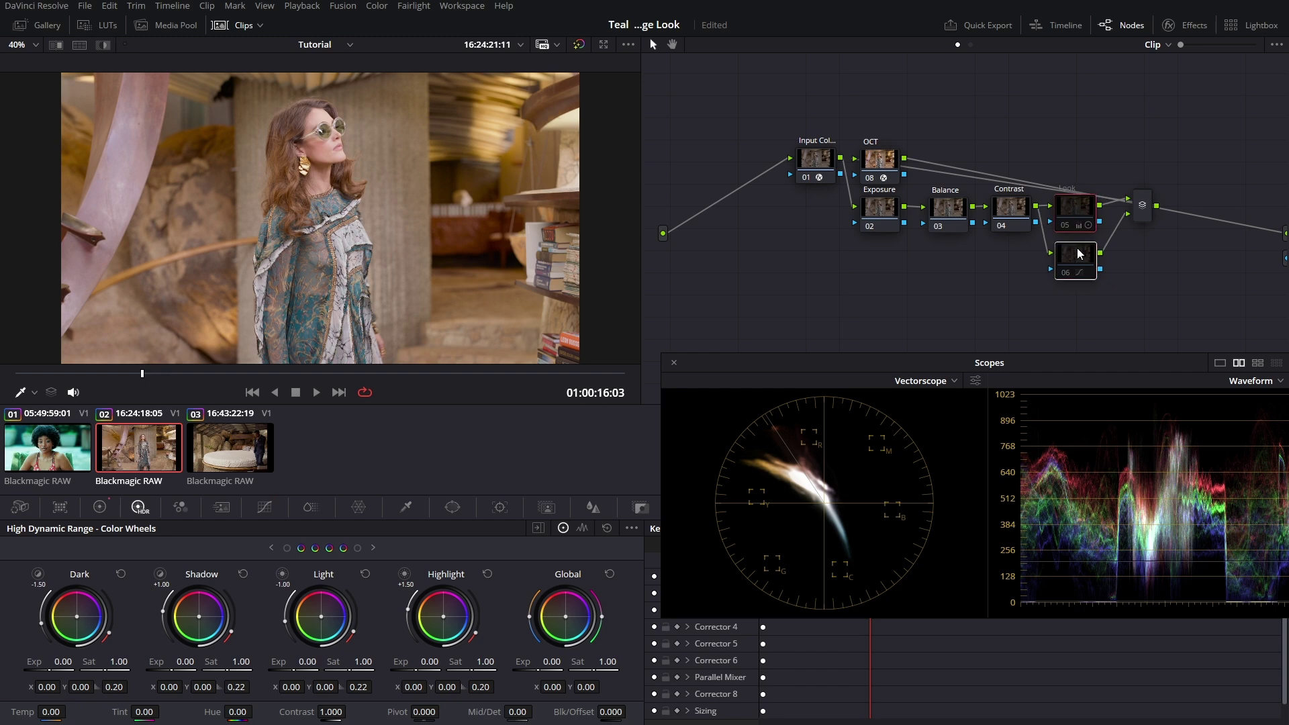
key(ctrl+d)
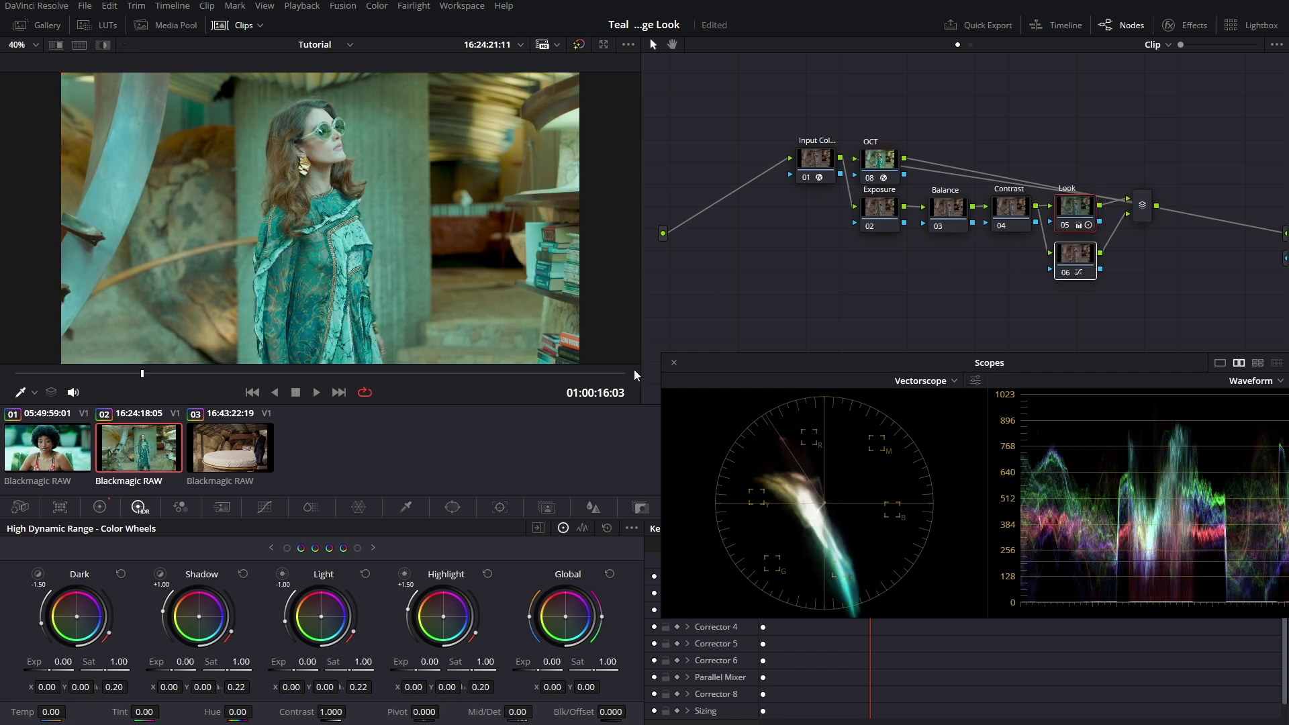
key(ctrl+d)
Set the Exposure node's HDR Global exposure to -0.50 and compare the image with the node off and on
click(868, 217)
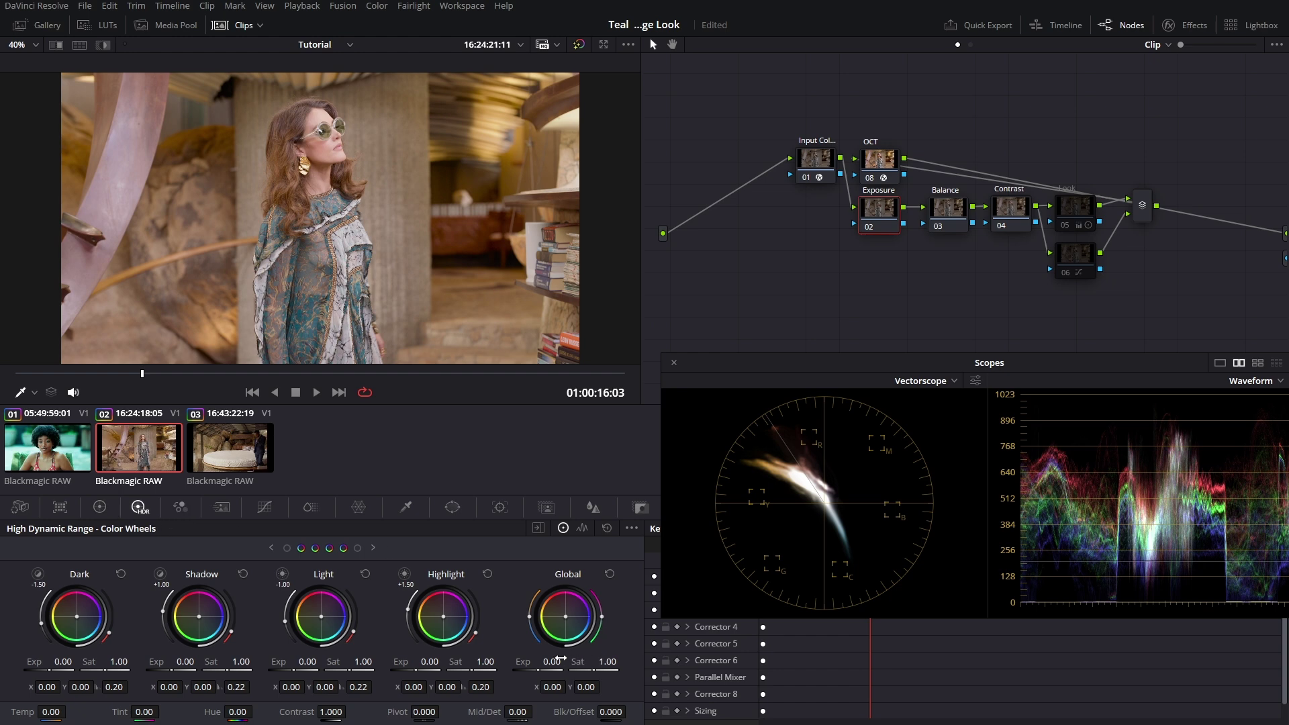
drag(549, 662, 495, 662)
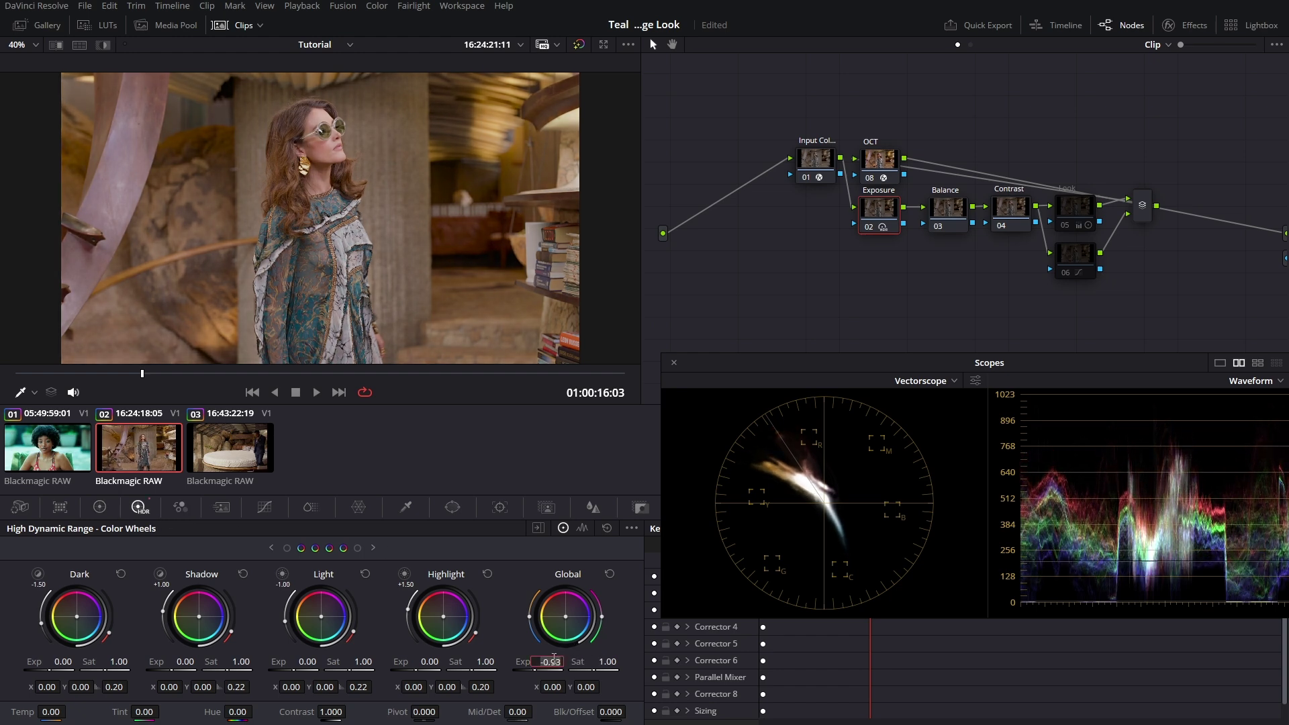
text(-1)
key(Return)
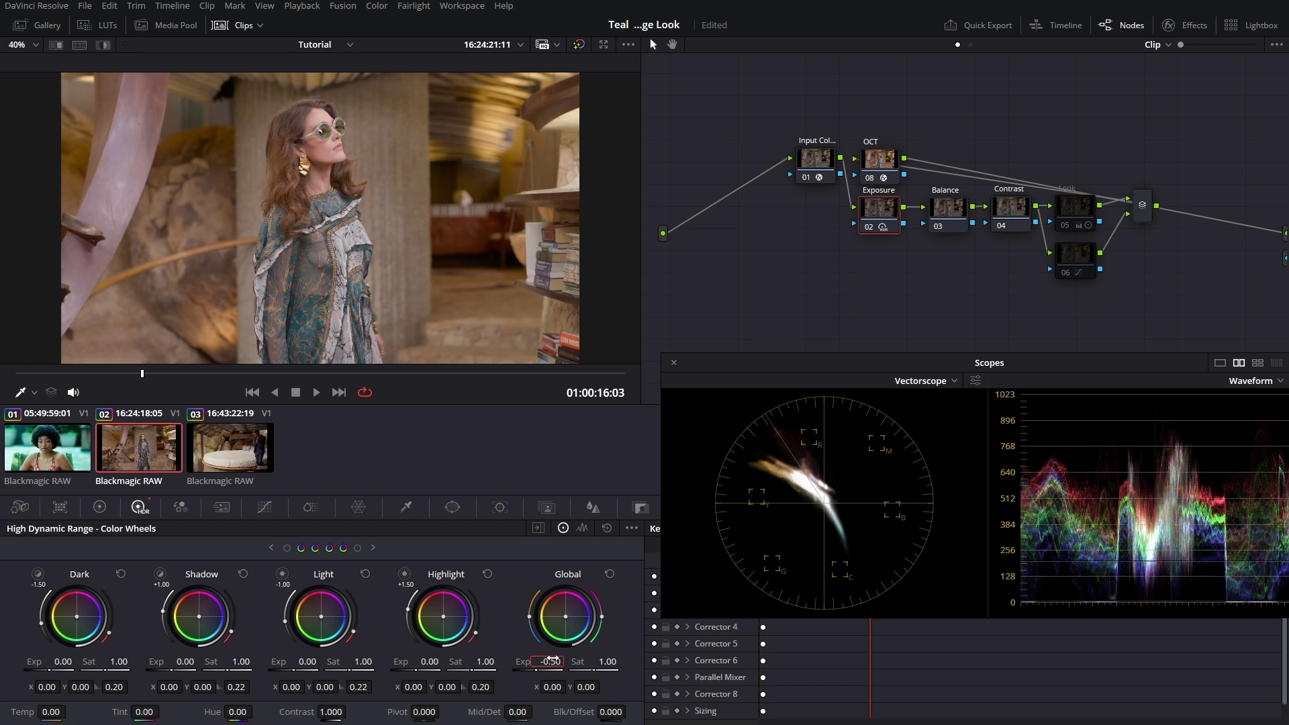
key(ctrl+d)
key(ctrl+d)
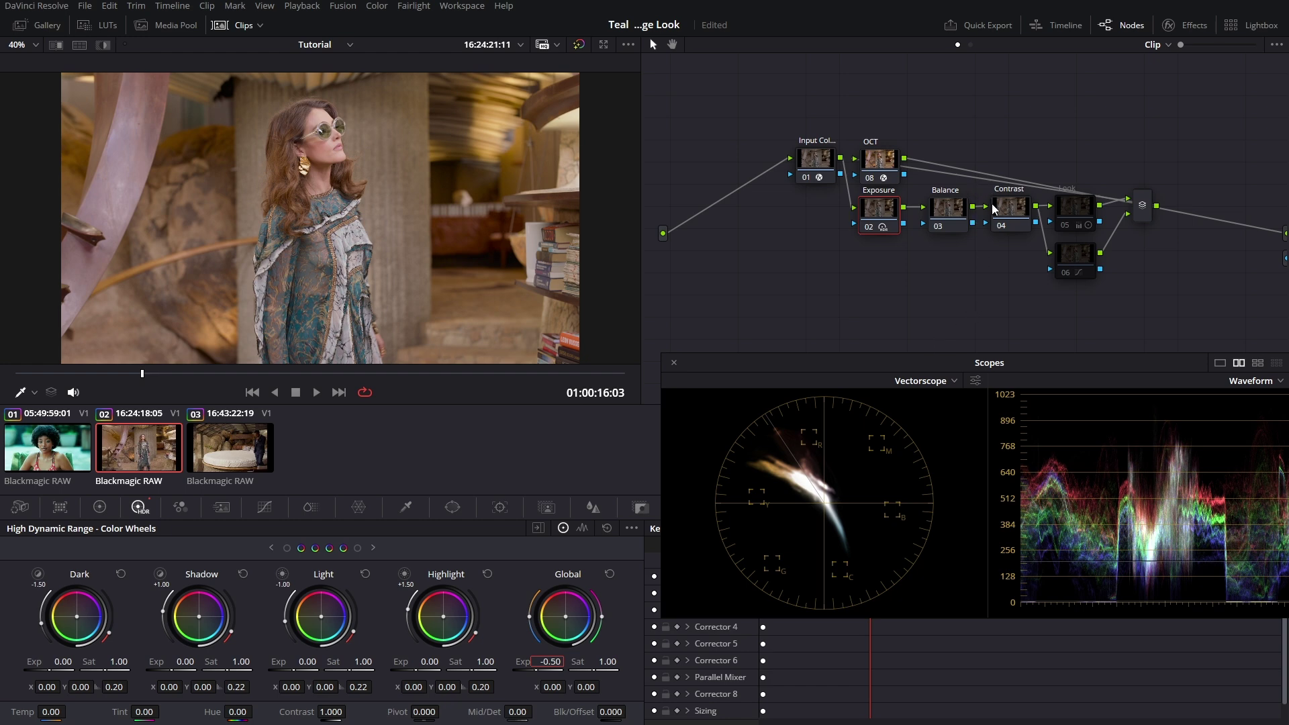
Raise the Contrast node's contrast to 1.284 and compare the image with the Contrast and Exposure nodes each off and on
click(995, 210)
click(102, 512)
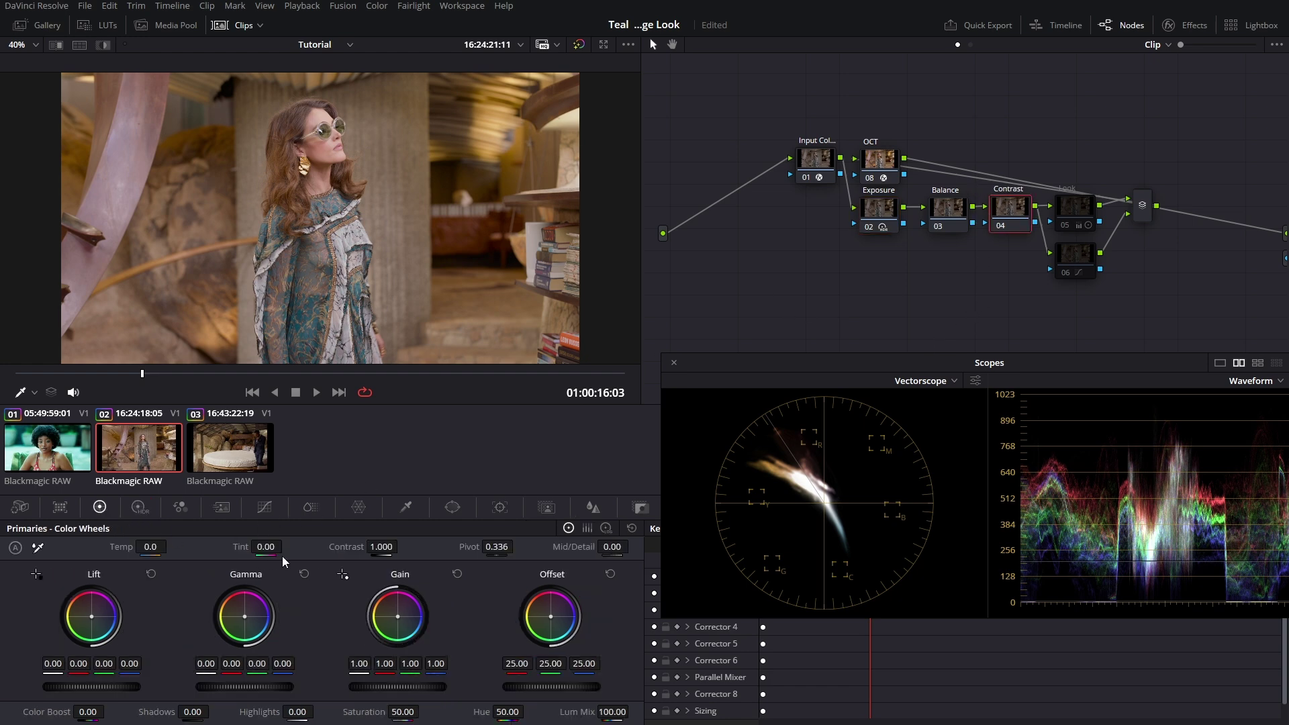
drag(381, 548, 431, 547)
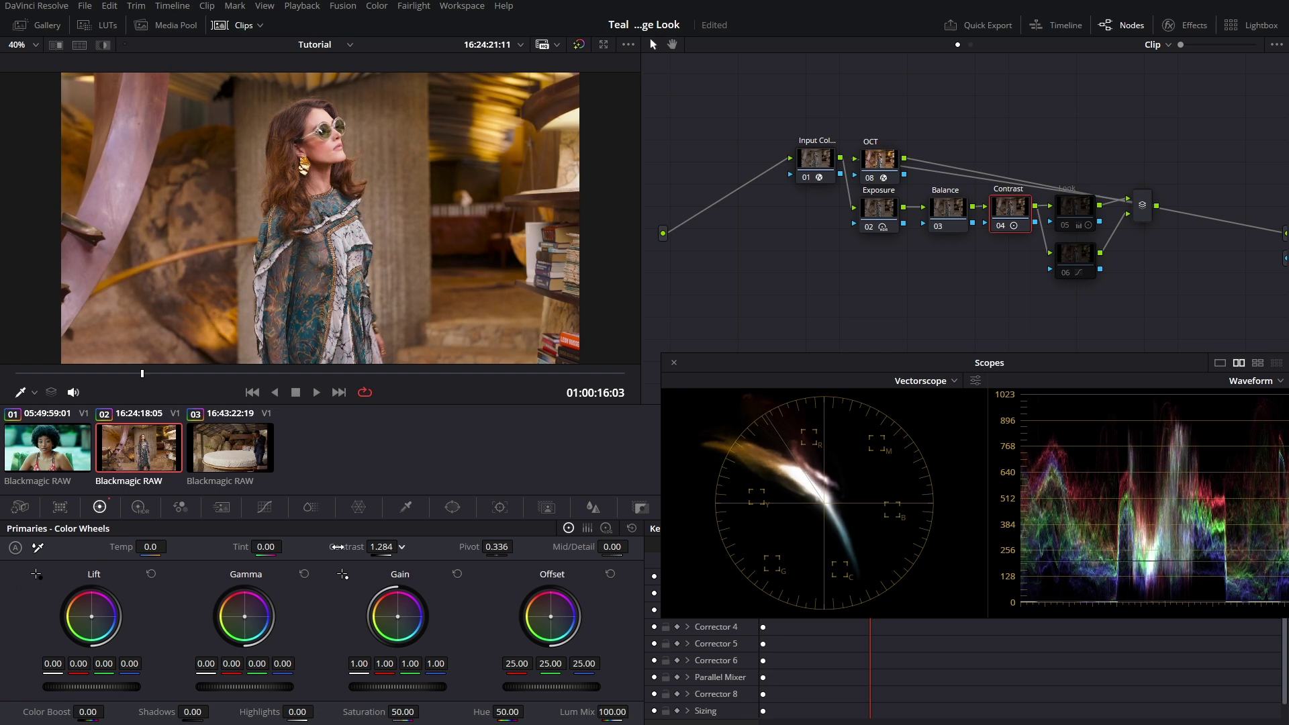
key(ctrl+d)
key(ctrl+d)
ctrl+click(892, 204)
key(ctrl+d)
key(ctrl+d)
Shift the Balance node's Gain to red 0.98, green 1.01 and blue 0.95, and compare the image with the node off and on
click(946, 209)
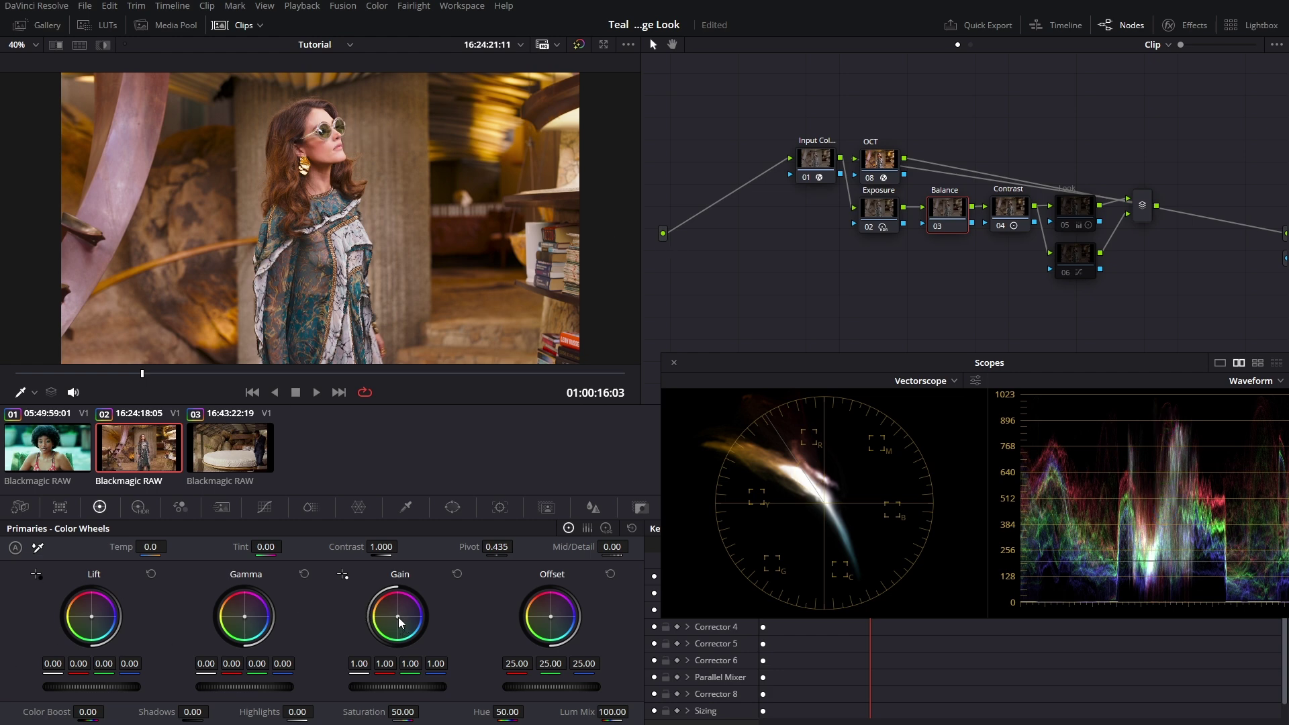
drag(398, 616, 394, 617)
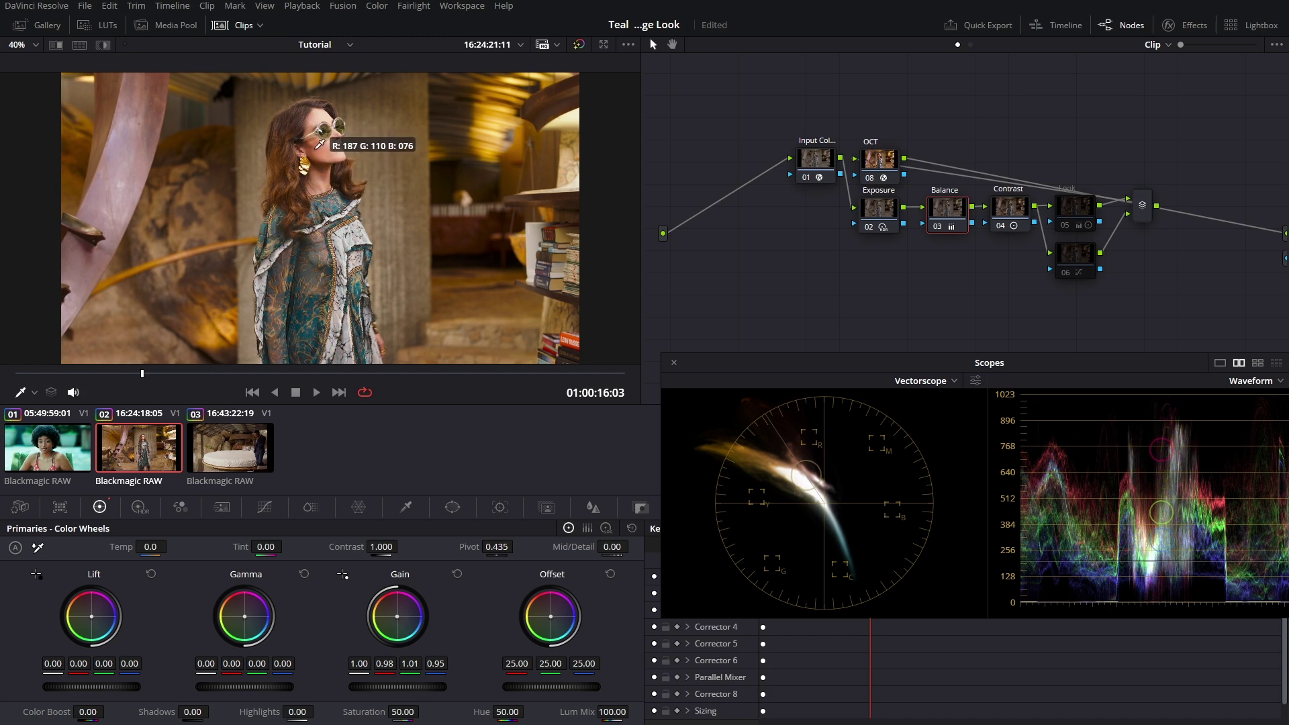
key(ctrl+d)
key(ctrl+d)
key(ctrl+d)
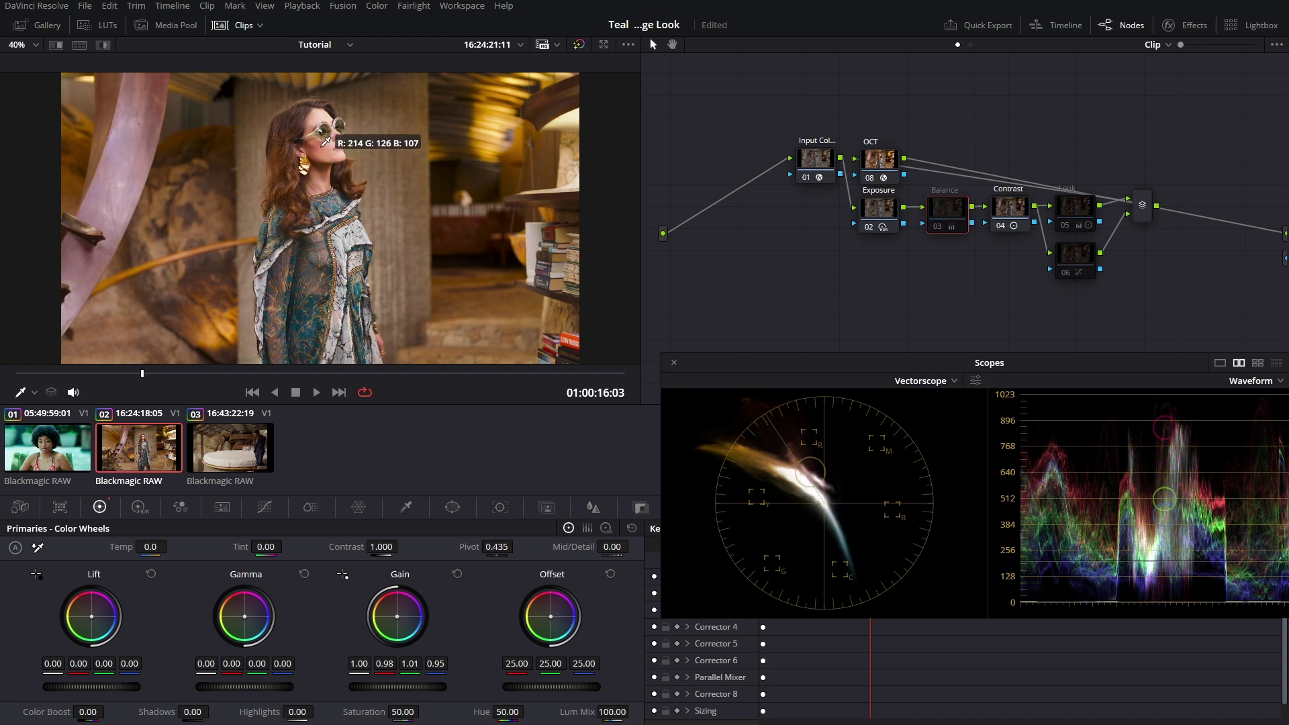
key(ctrl+d)
key(ctrl+d)
key(ctrl+d)
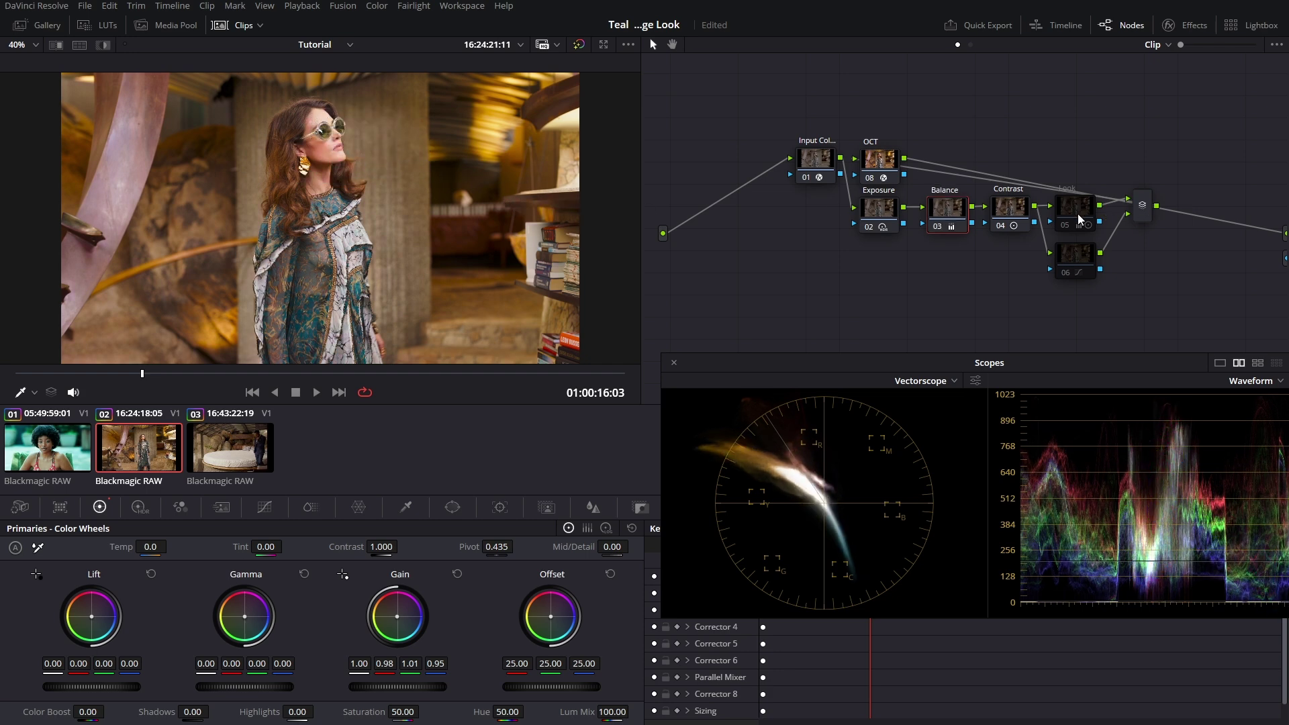
Enable the Look and parallel nodes and raise the red point's handle slightly in the parallel node's Hue Vs Hue curve
key(ctrl+d)
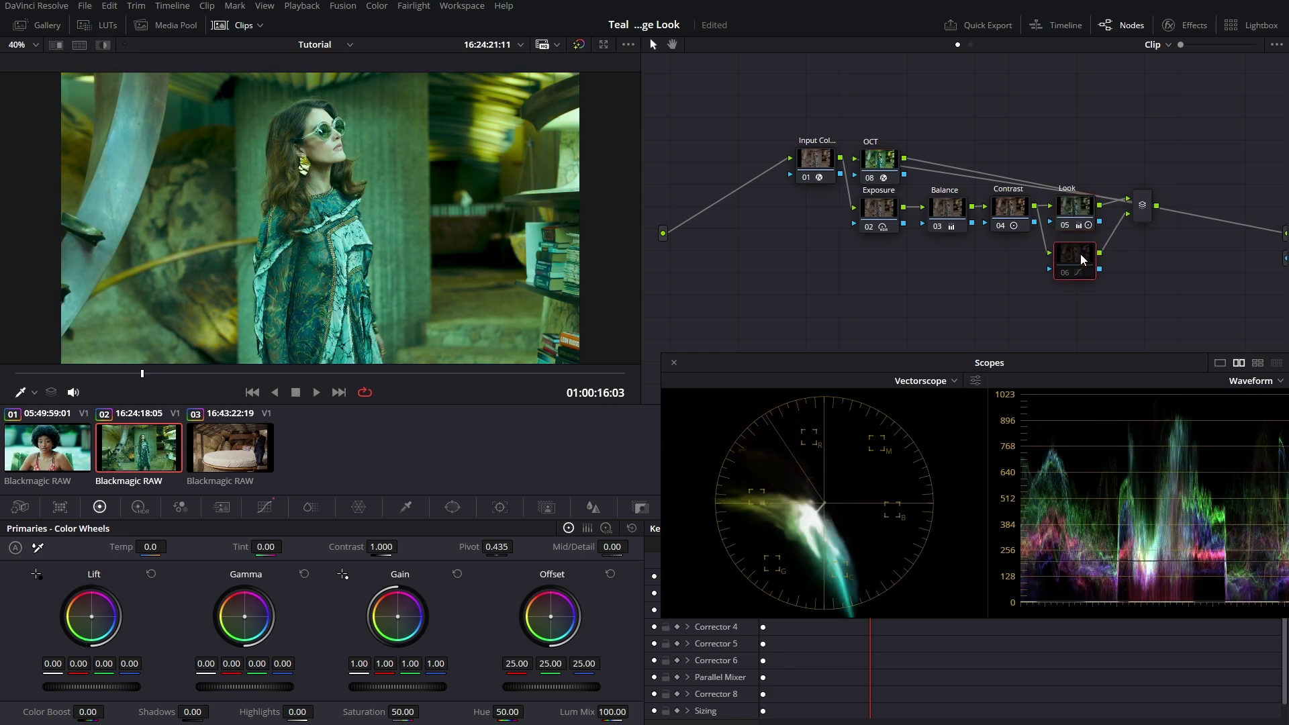
key(ctrl+d)
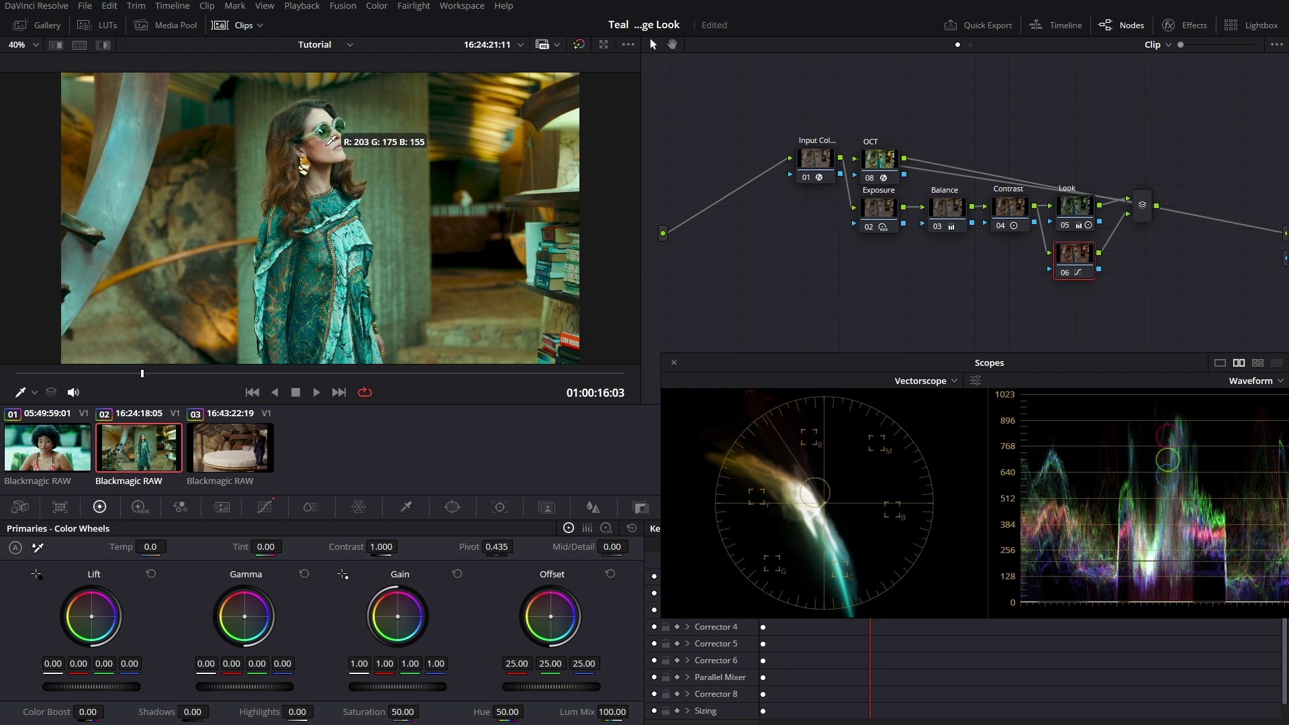
click(264, 508)
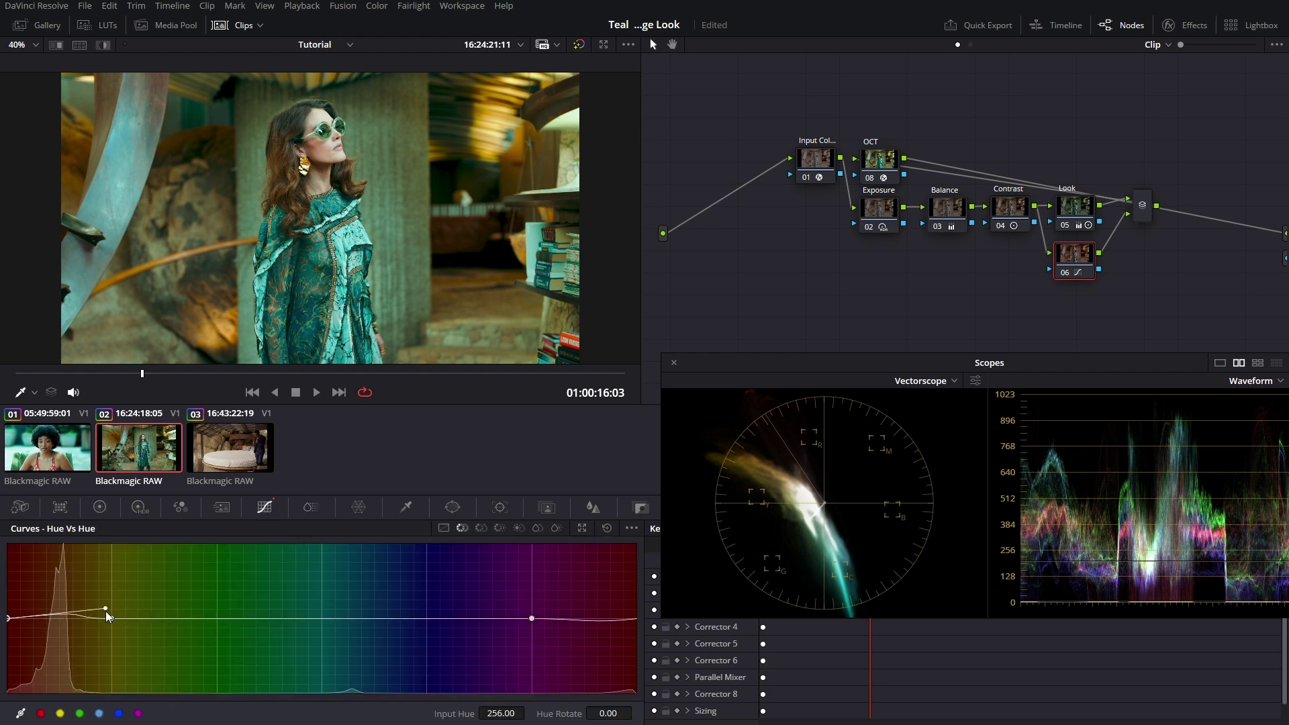
drag(104, 608, 108, 603)
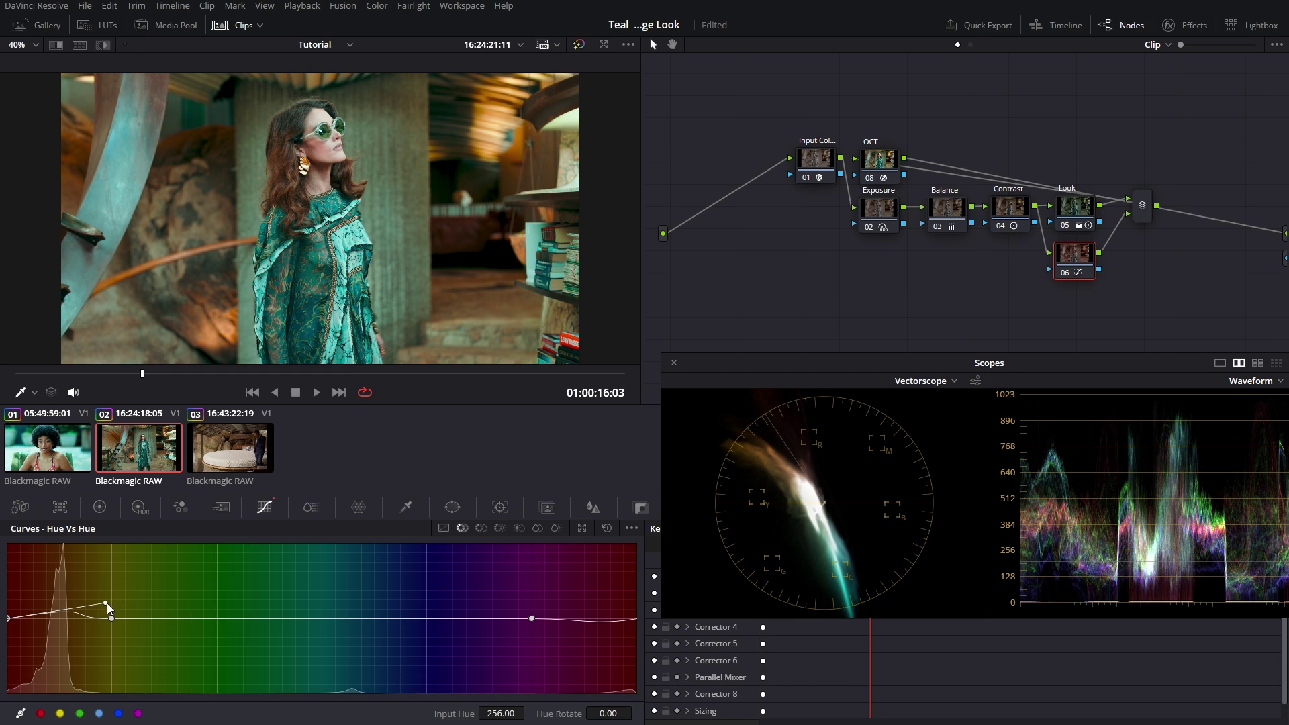
drag(107, 603, 106, 606)
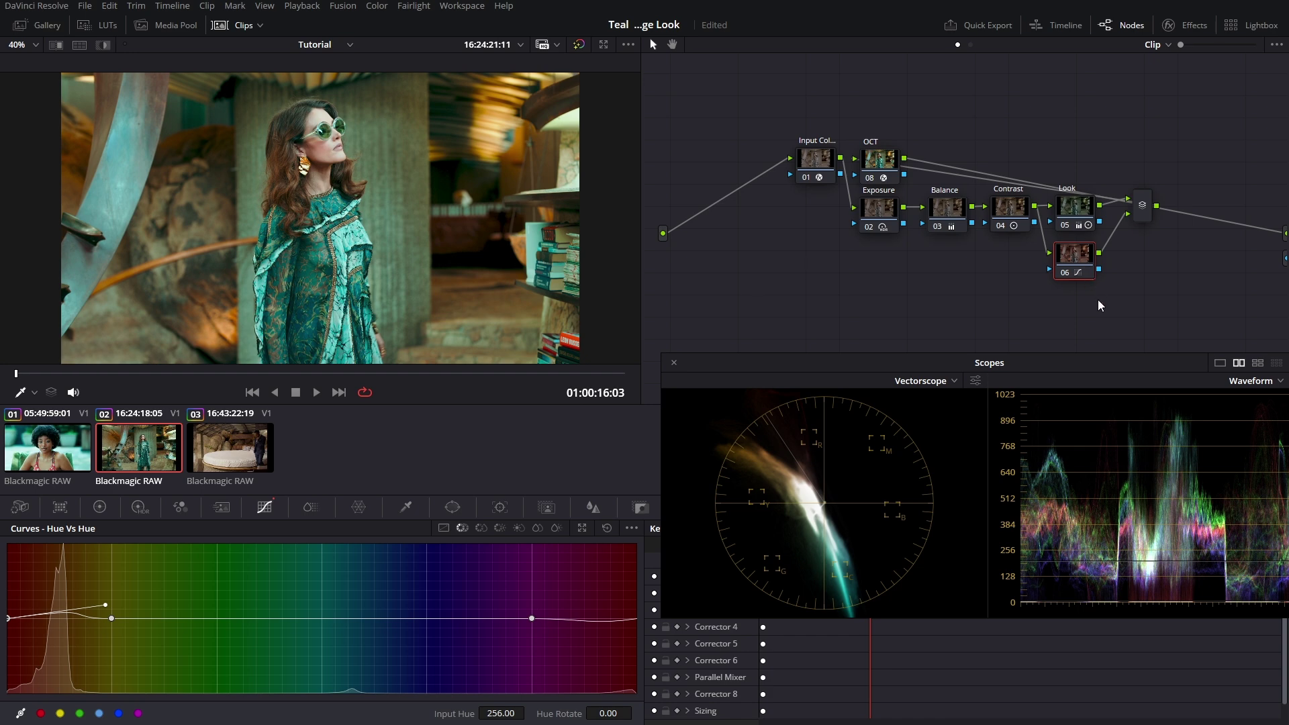
Compare clip 02 from its start with all grading nodes off and on, and play the clip to check the look
drag(1102, 306, 866, 219)
key(ctrl+d)
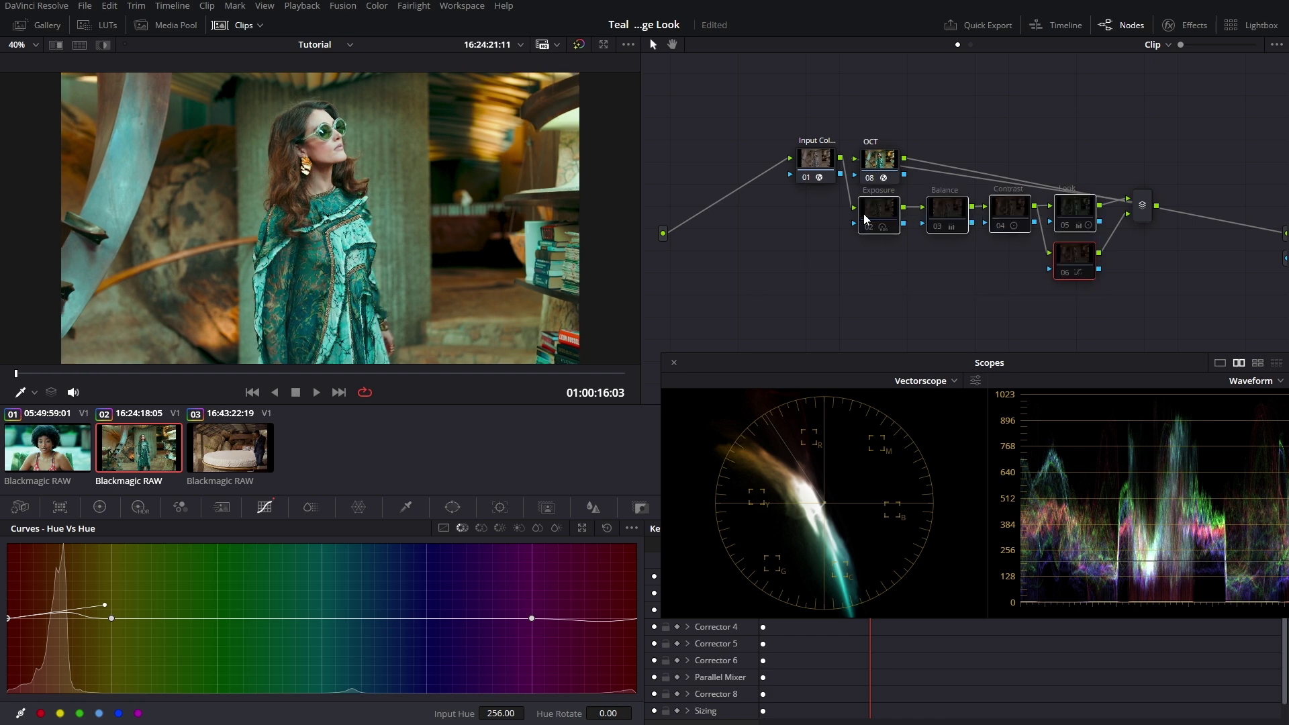
key(Up)
key(ctrl+d)
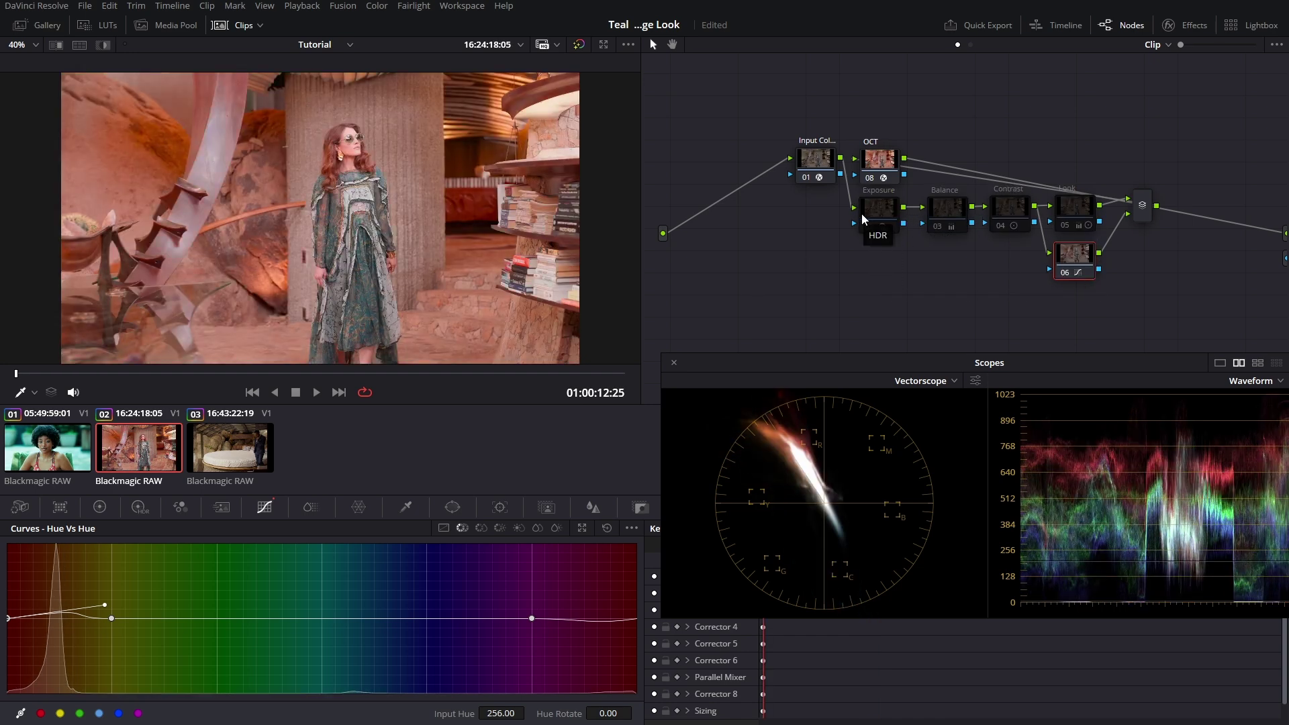
key(ctrl+d)
key(ctrl+d)
key(ctrl+d)
key(ctrl+d)
key(ctrl+d)
key(ctrl+d)
key(ctrl+d)
key(space)
key(ctrl+d)
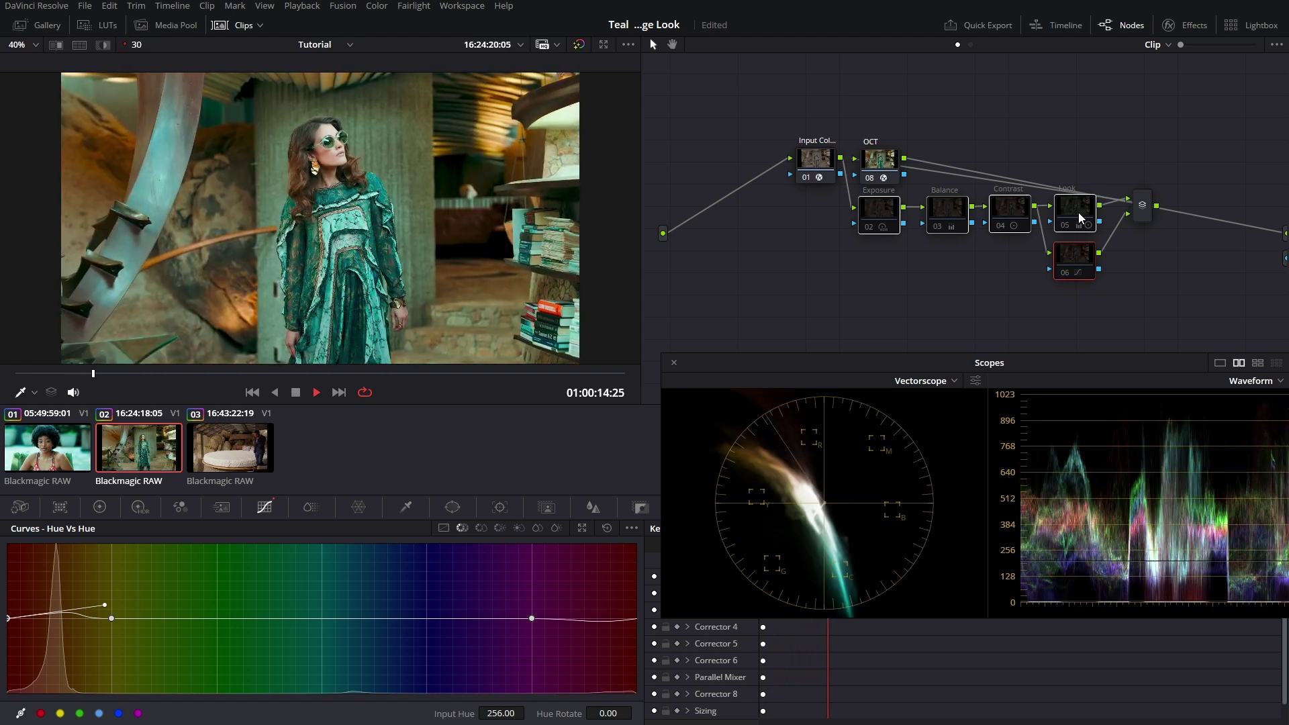
key(space)
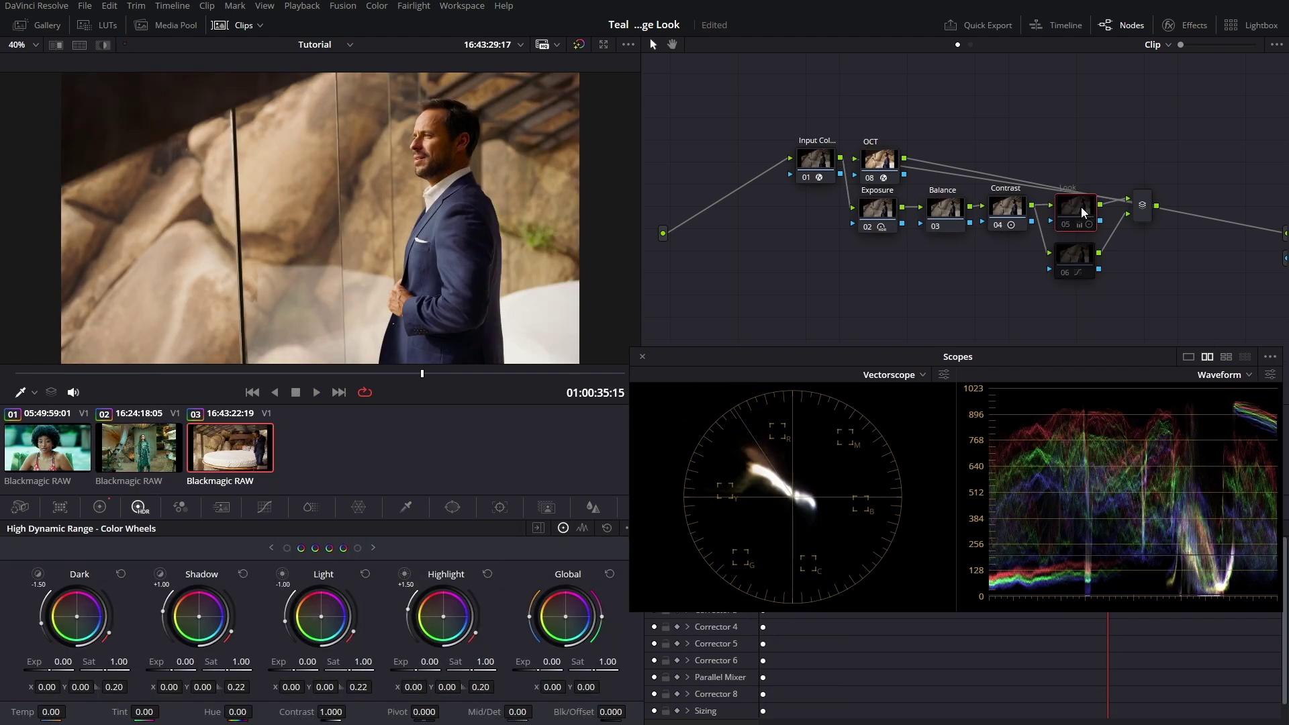
Enable the Look node and the parallel node below it on clip 03
click(1074, 260)
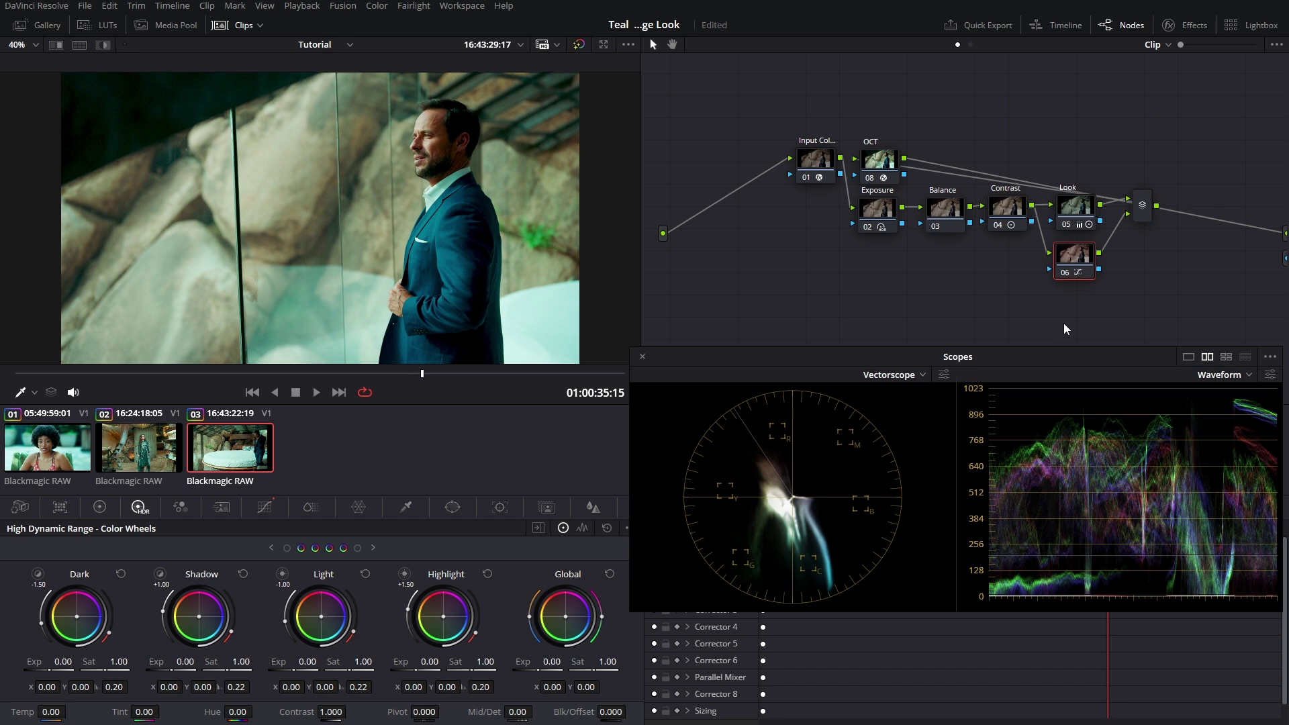
drag(1064, 324, 1086, 201)
right_click(1079, 204)
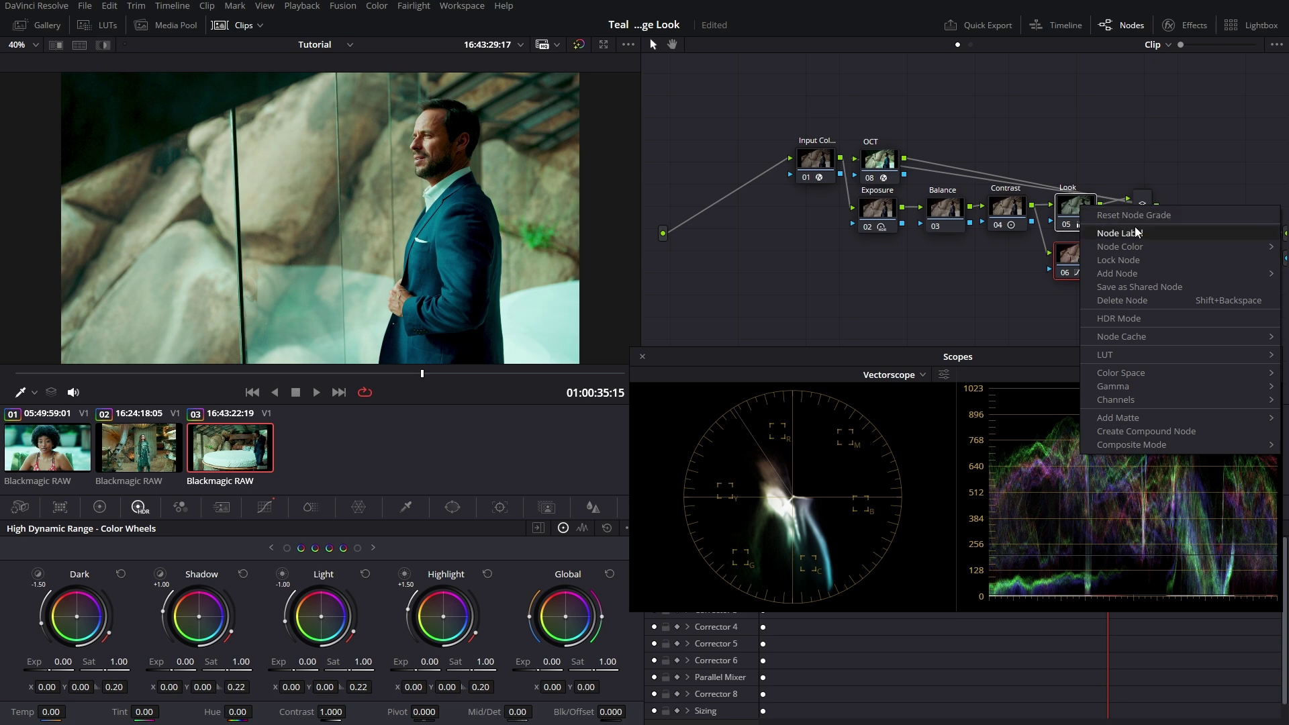
click(953, 306)
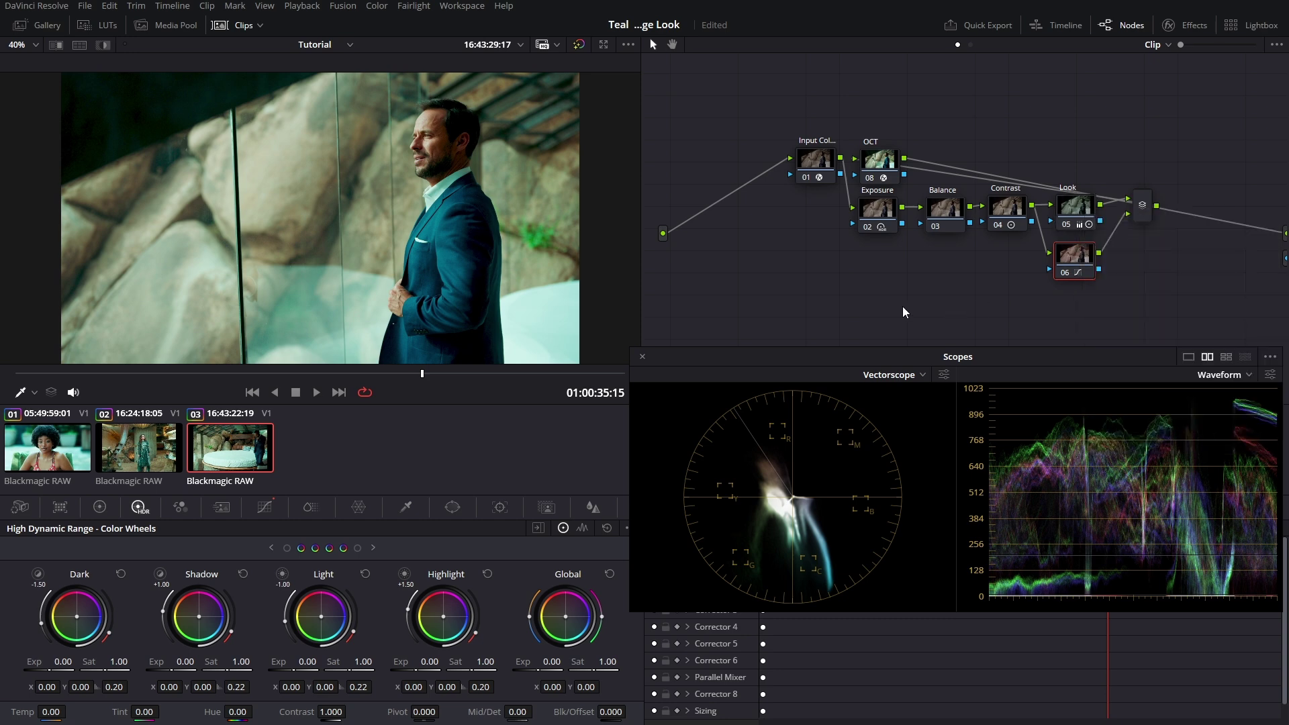
Play clip 03 from its start through to the close shots to check the teal look and skin tones
key(space)
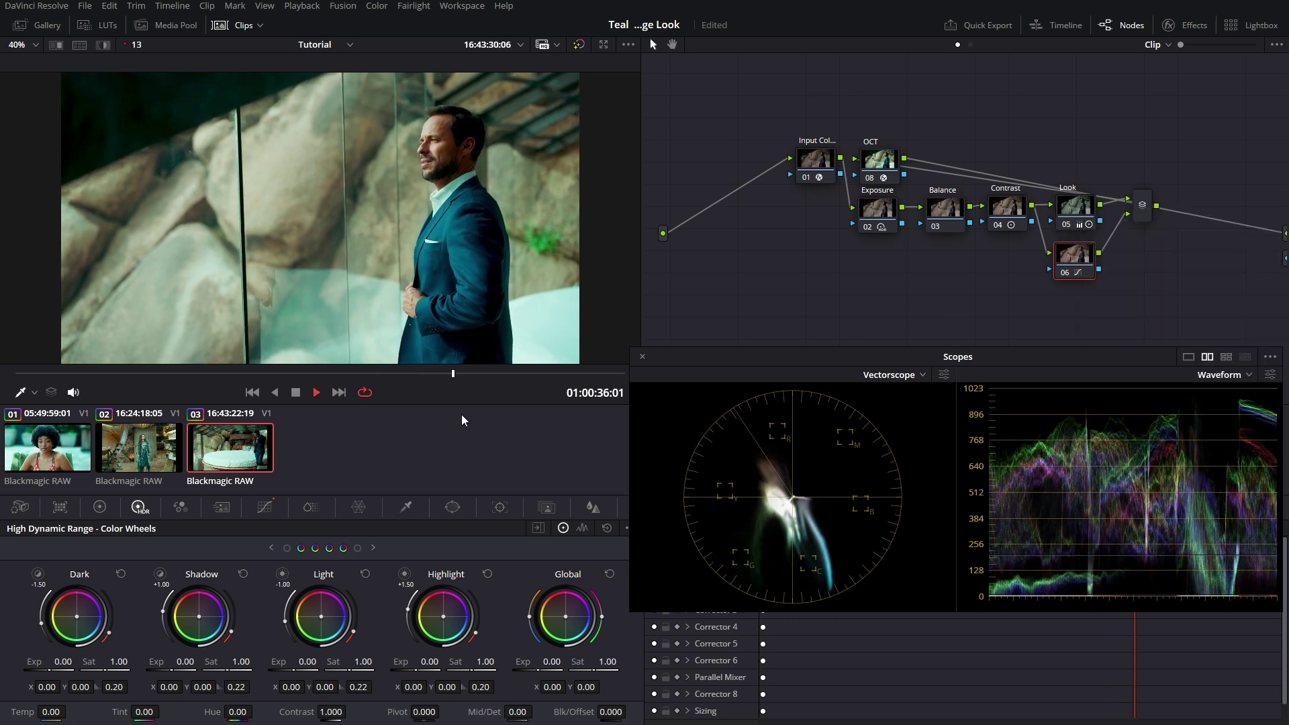
key(space)
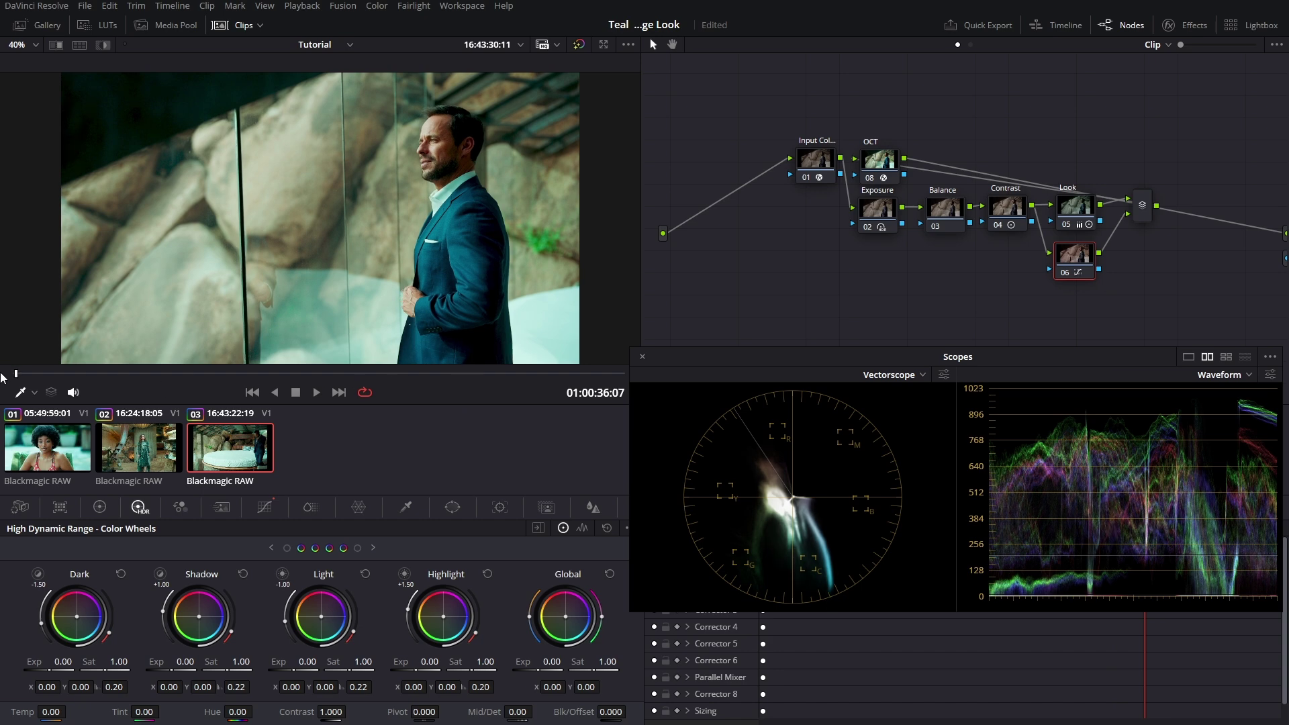
key(Up)
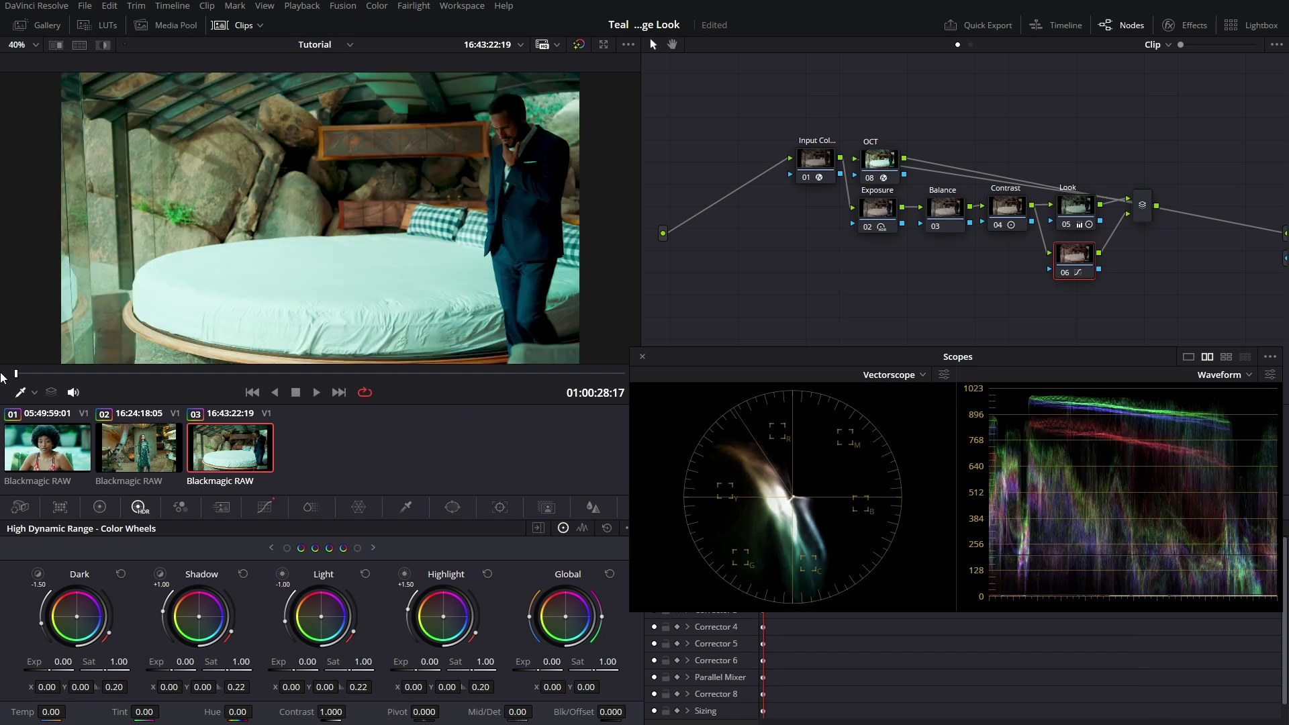
key(space)
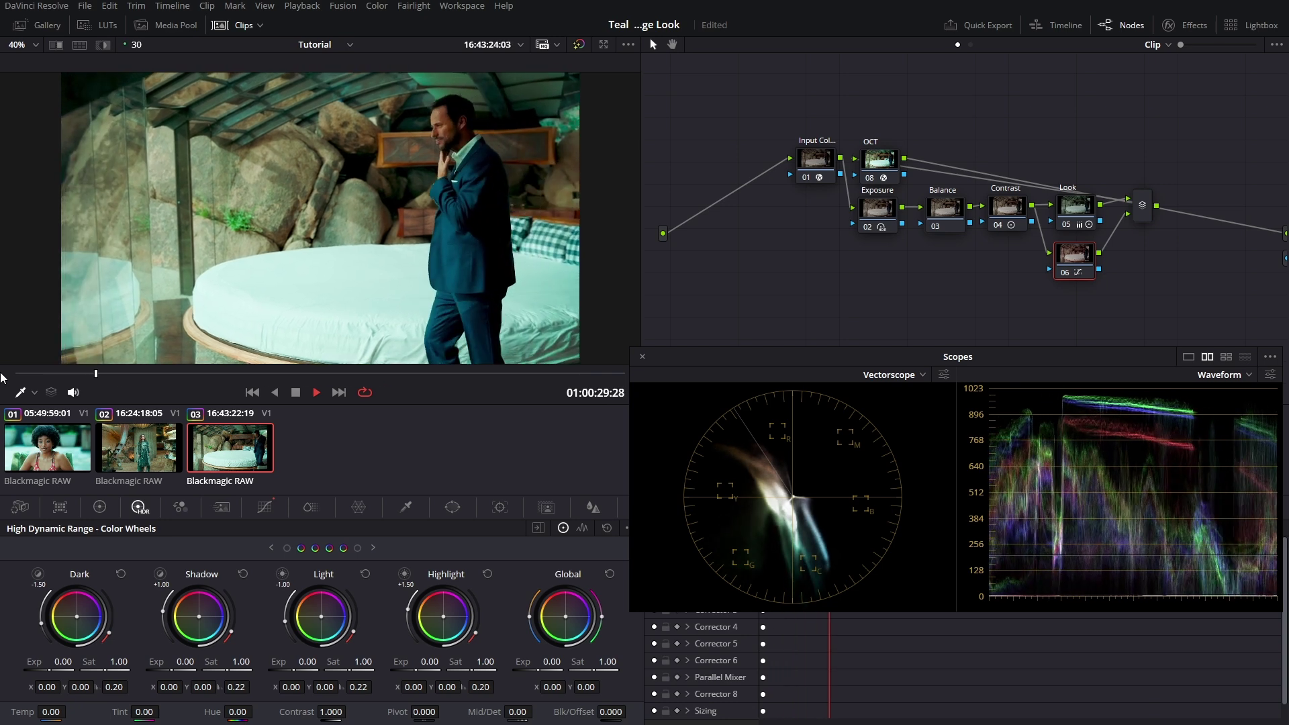
key(space)
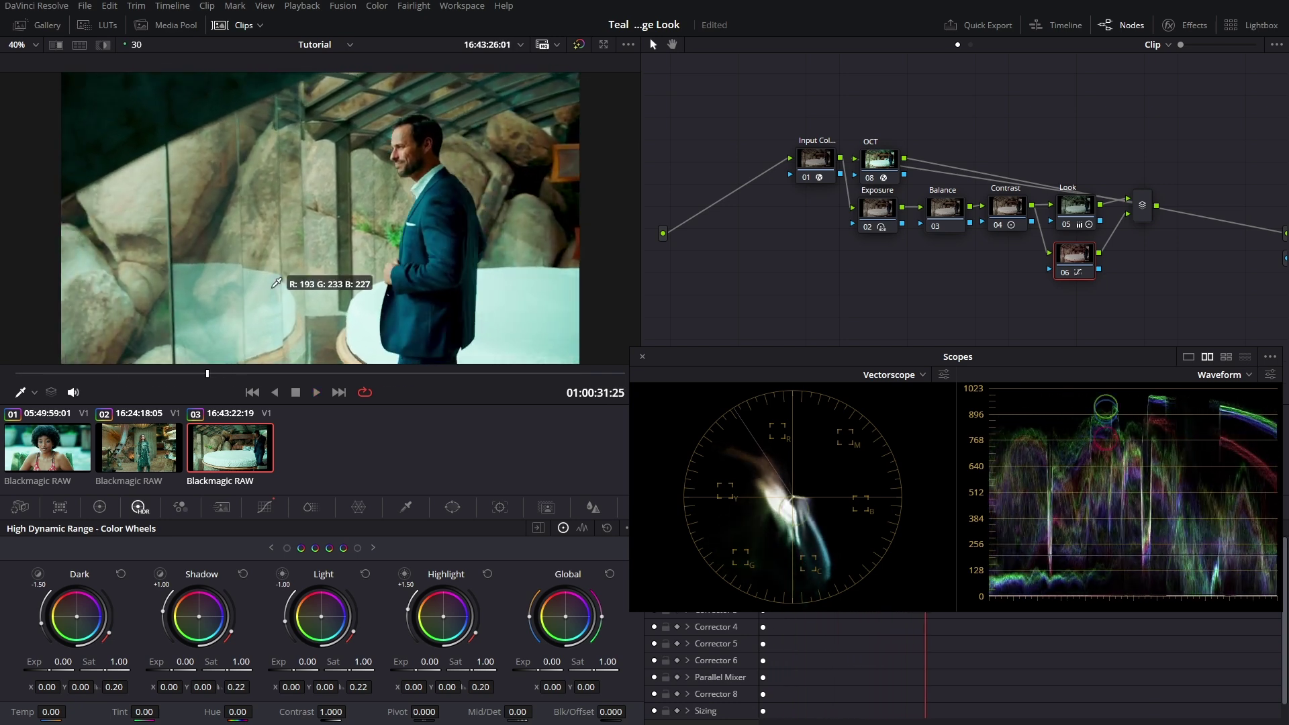
drag(871, 269, 1088, 213)
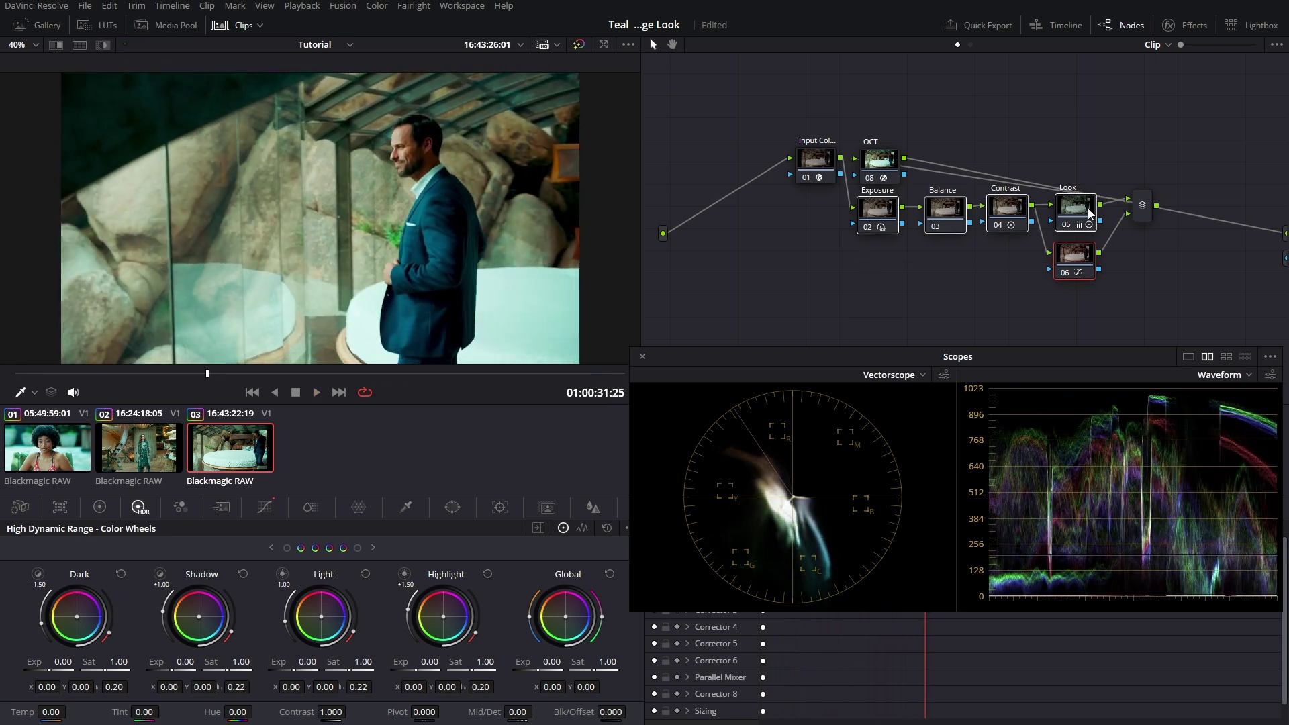
key(space)
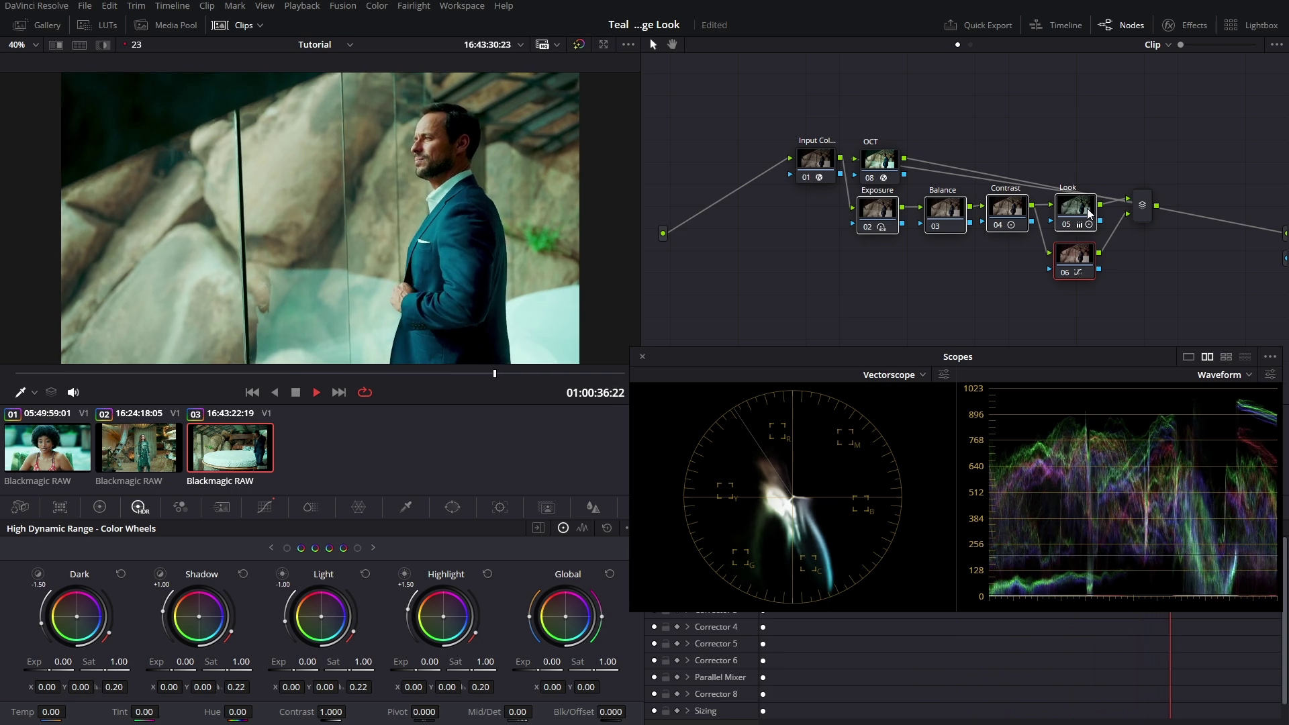
key(space)
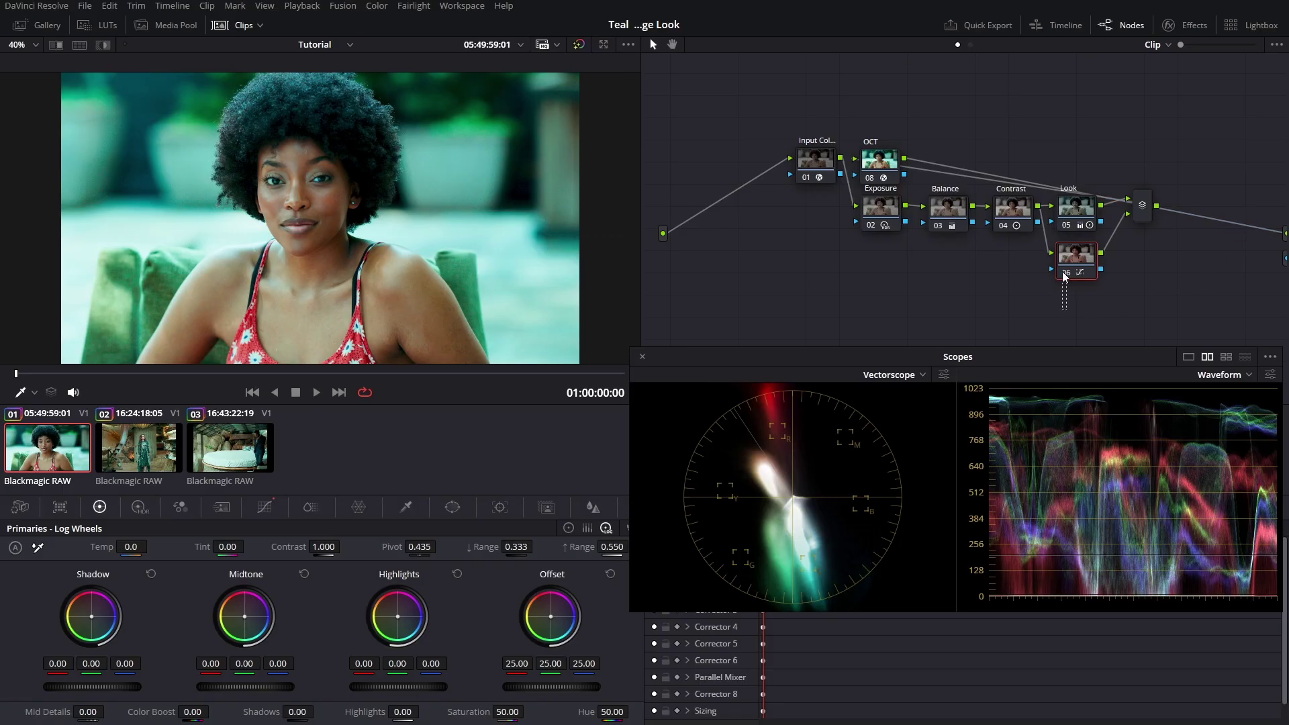
On clip 01, delete the Look and parallel nodes and add a new serial node after Contrast
drag(1064, 275, 1072, 223)
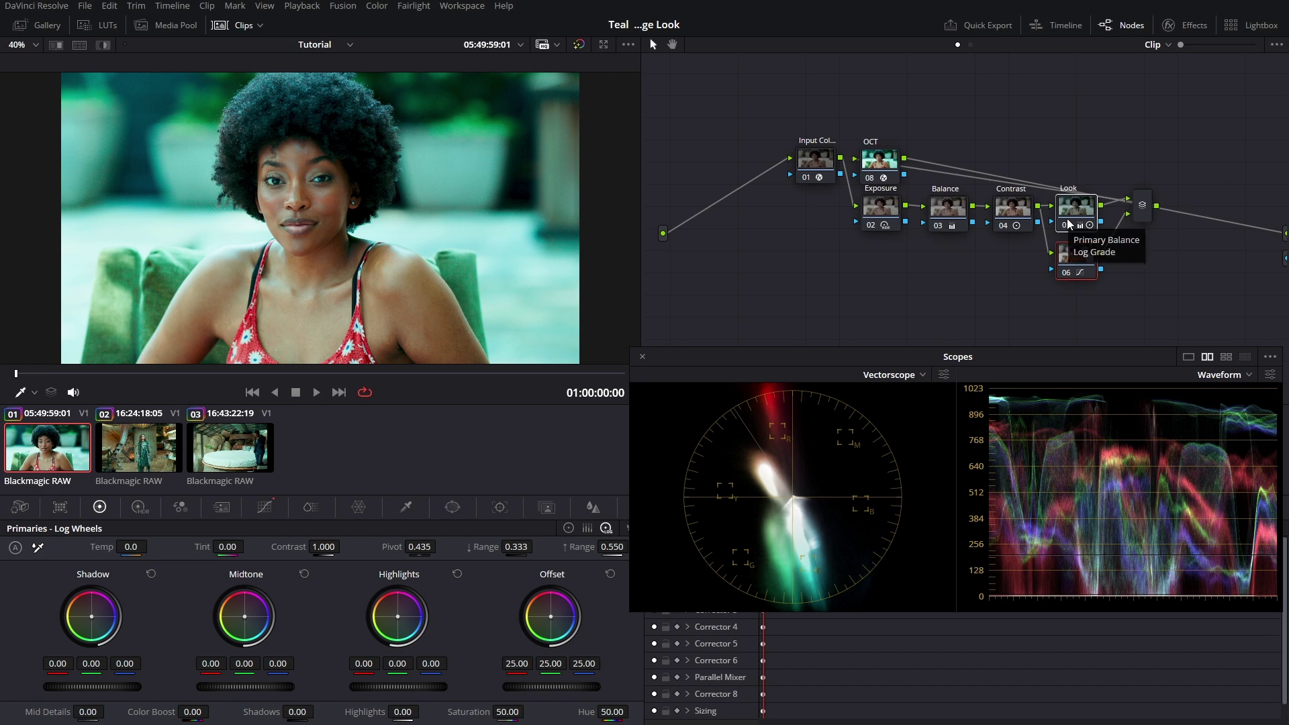
key(Delete)
key(alt+s)
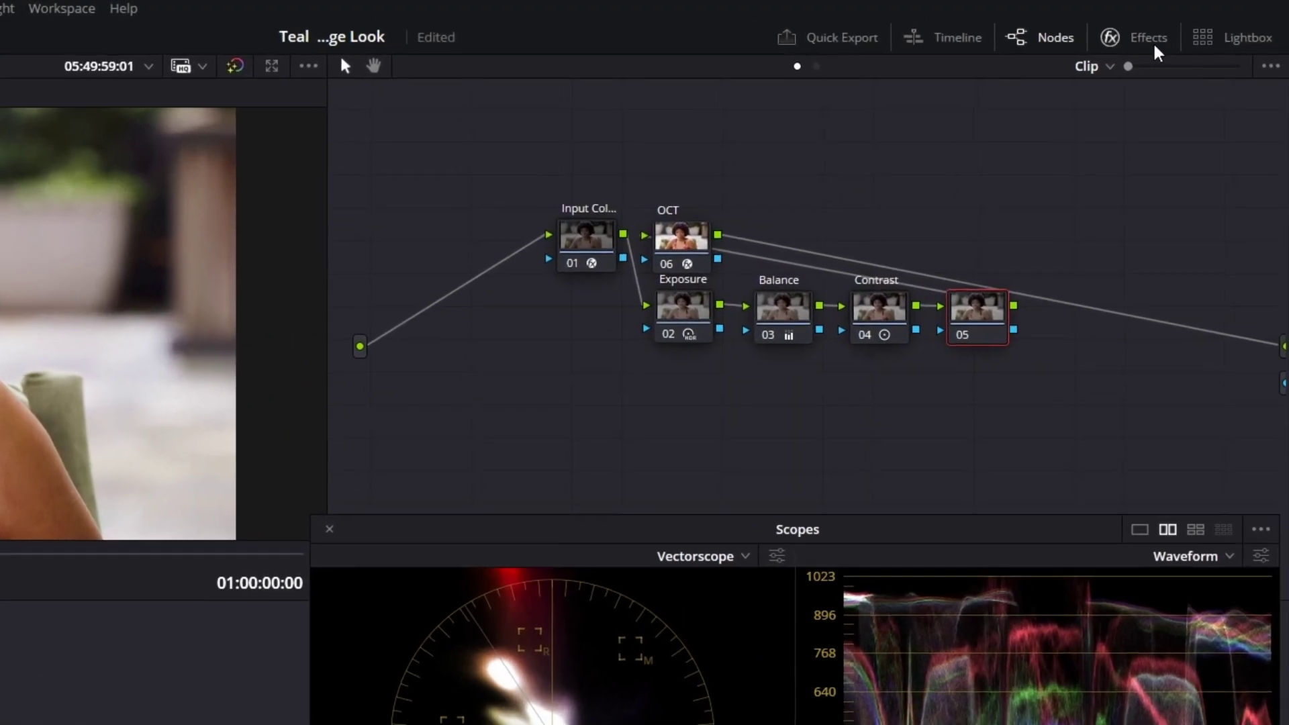
Apply the DCTL effect to the new node 05 and choose Tetra as its DCTL
click(1148, 39)
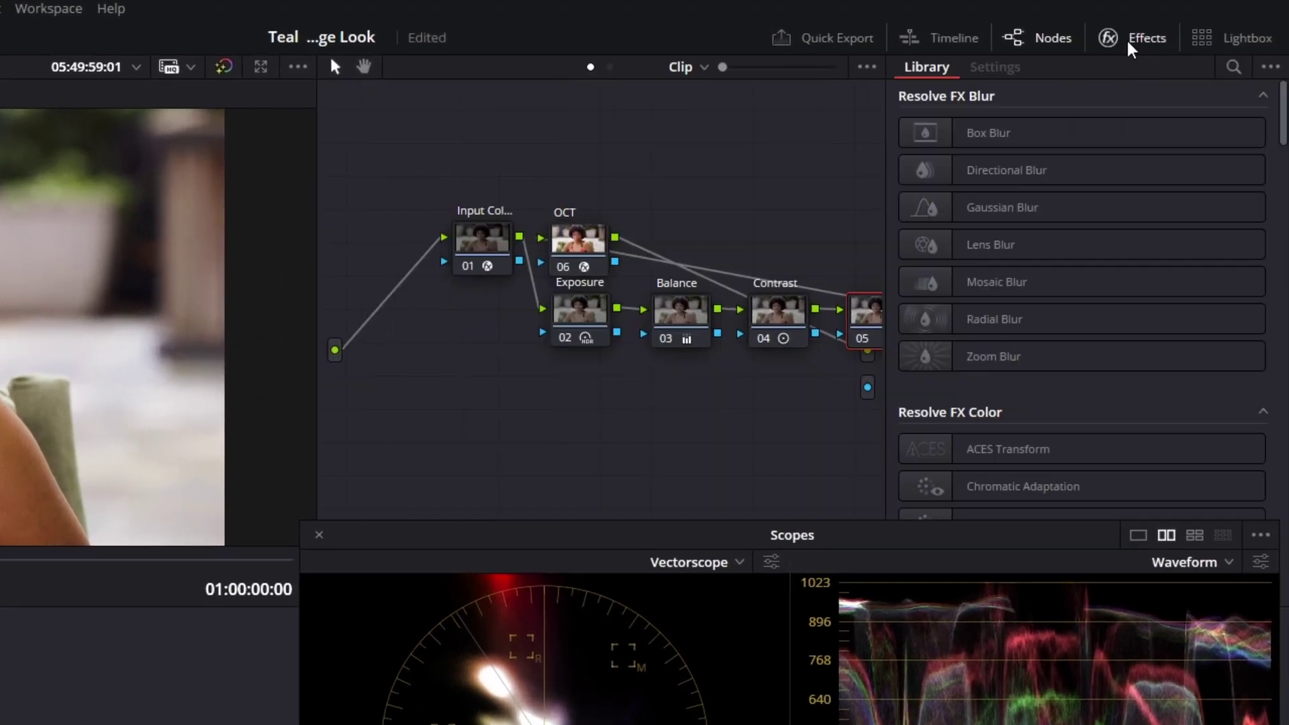
scroll(1074, 301, down, 5)
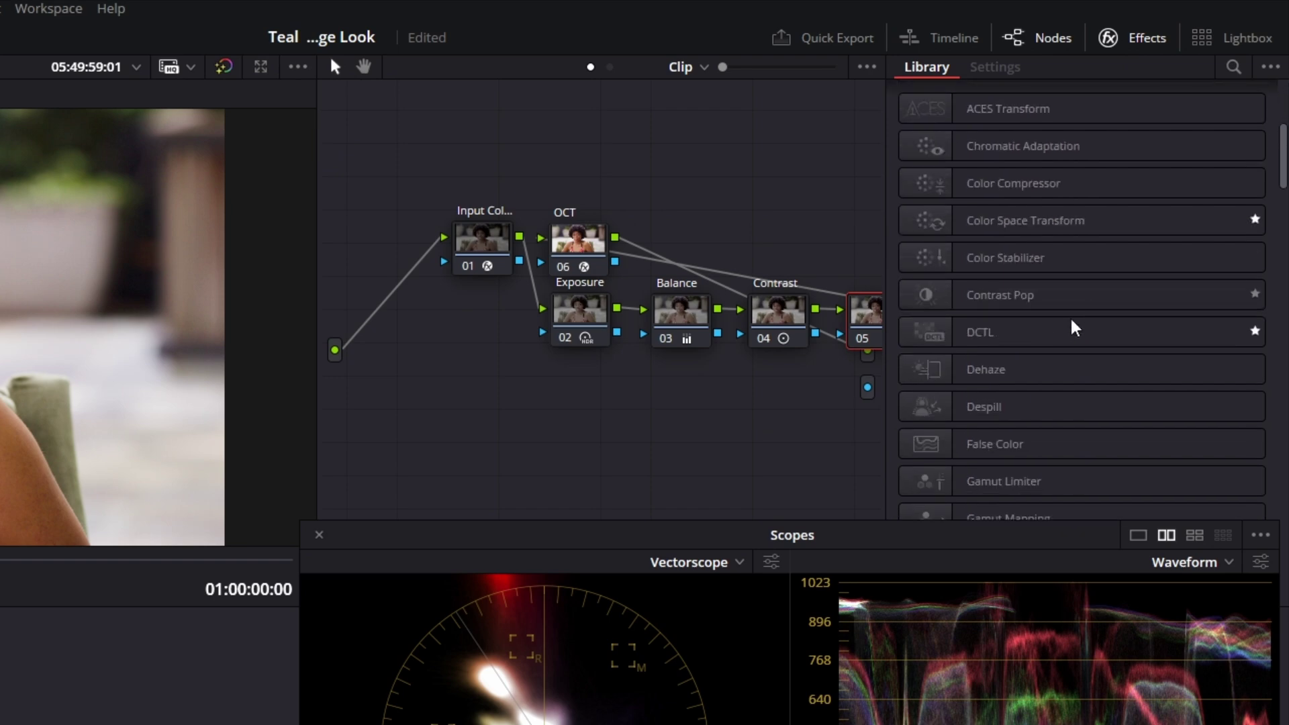
drag(1073, 323, 858, 329)
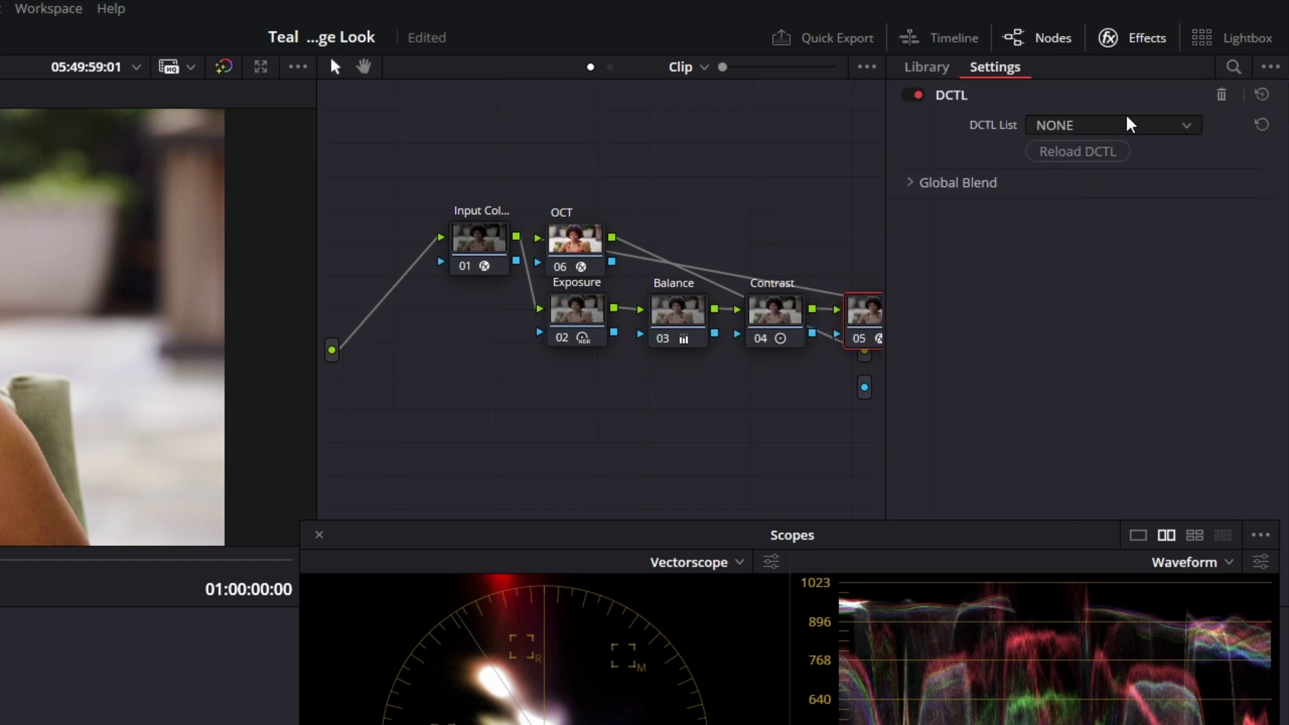
click(1130, 124)
click(1078, 195)
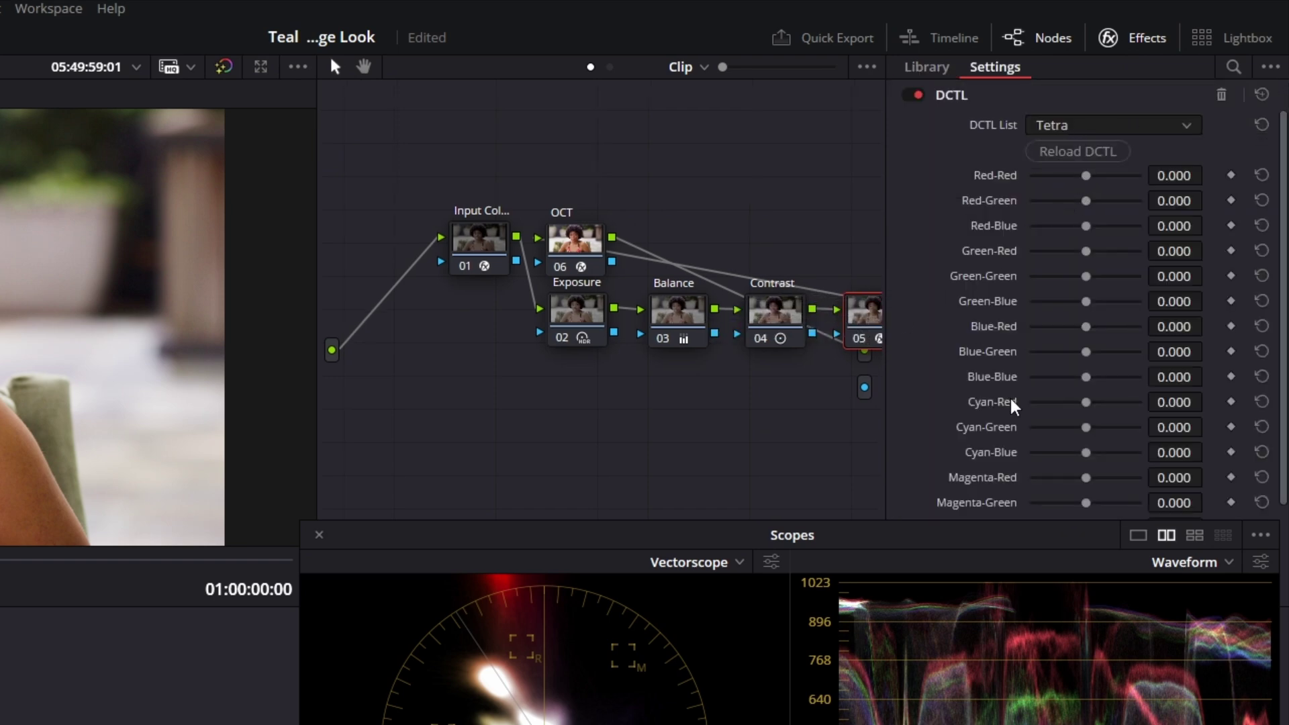
Try a Yellow-Green value of -0.294 in the Tetra DCTL and reset it
scroll(1040, 362, down, 3)
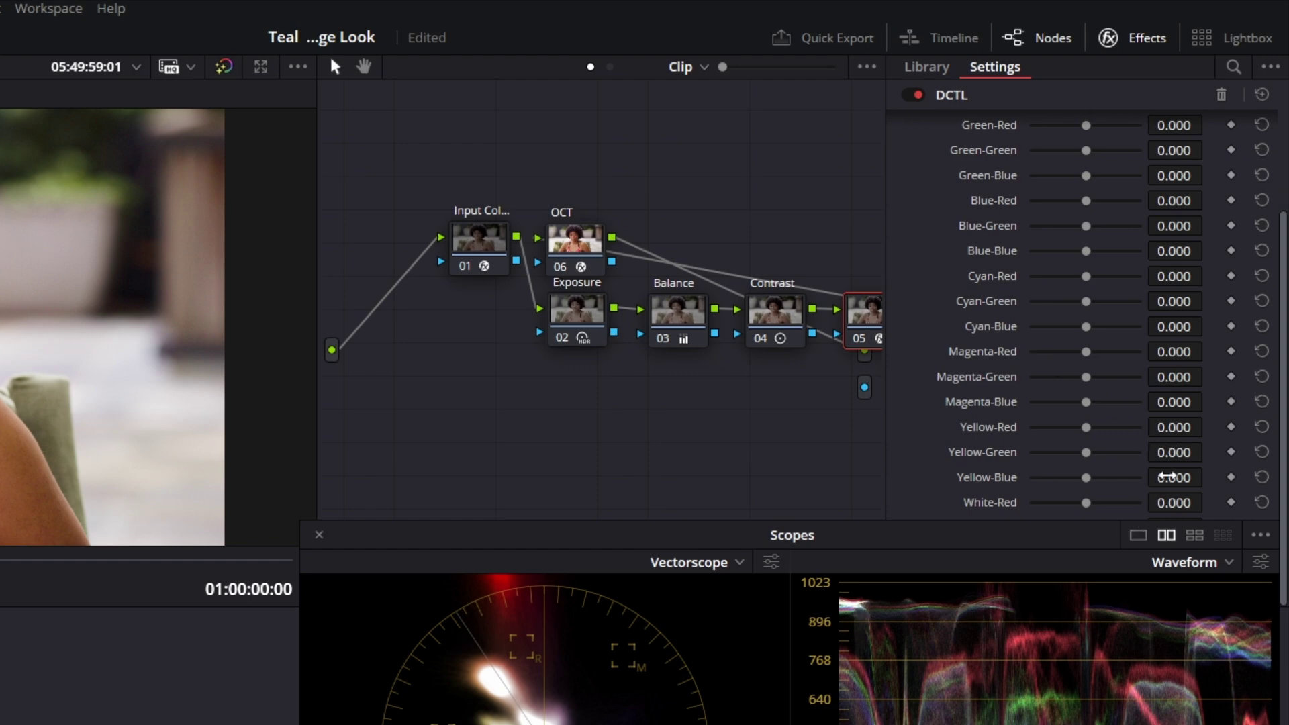
drag(1190, 446, 920, 475)
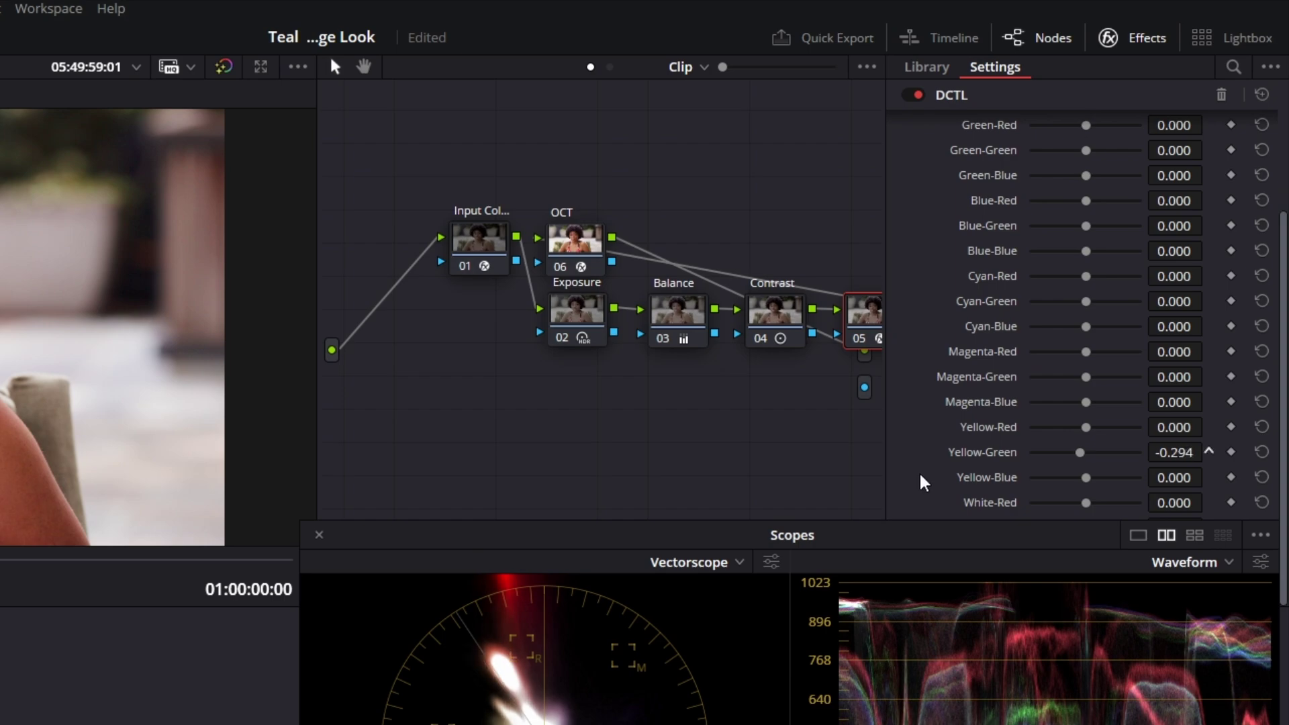
click(1263, 453)
Move the Scopes window clear of the Tetra settings and set White-Red to -0.282 and White-Green to -0.052
drag(1015, 545, 1013, 643)
drag(1180, 501, 1151, 502)
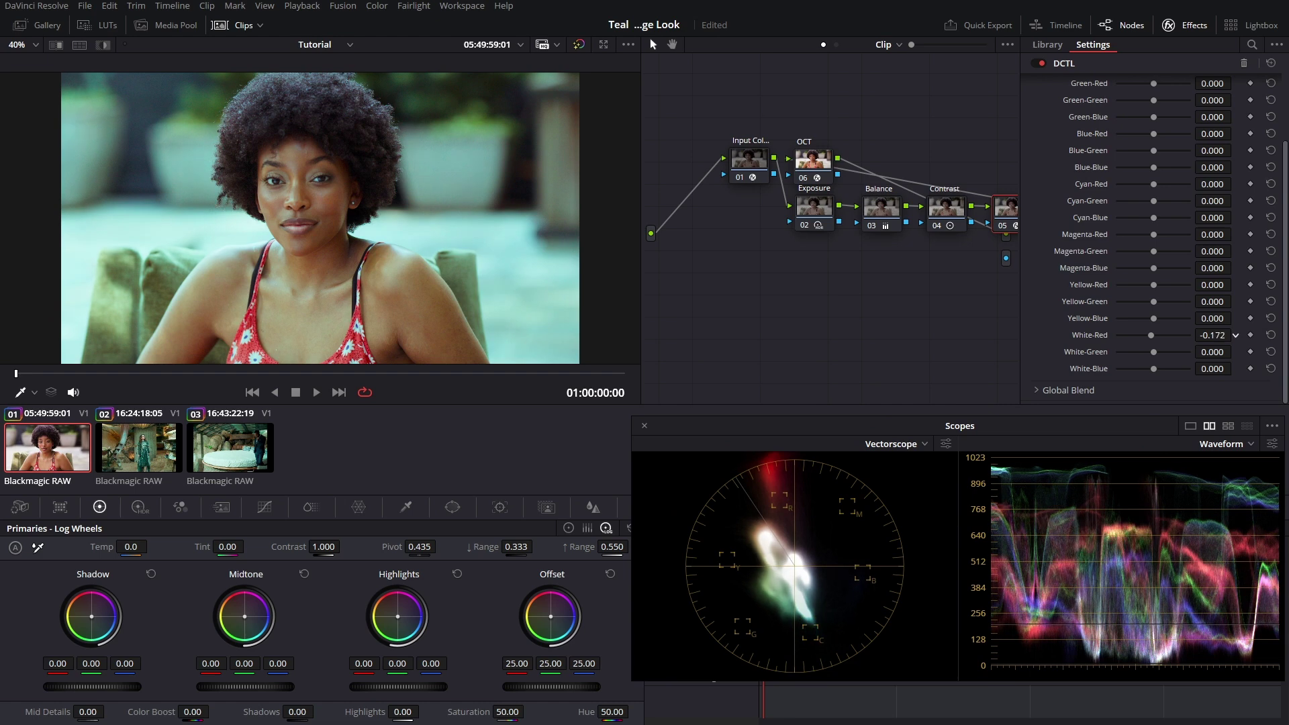
mouse_move(1209, 335)
mouse_down()
mouse_move(1208, 353)
mouse_move(1218, 333)
mouse_move(1220, 351)
mouse_move(1238, 351)
mouse_move(1217, 339)
mouse_move(1224, 351)
mouse_move(1232, 335)
mouse_move(1209, 348)
mouse_move(1215, 339)
mouse_up()
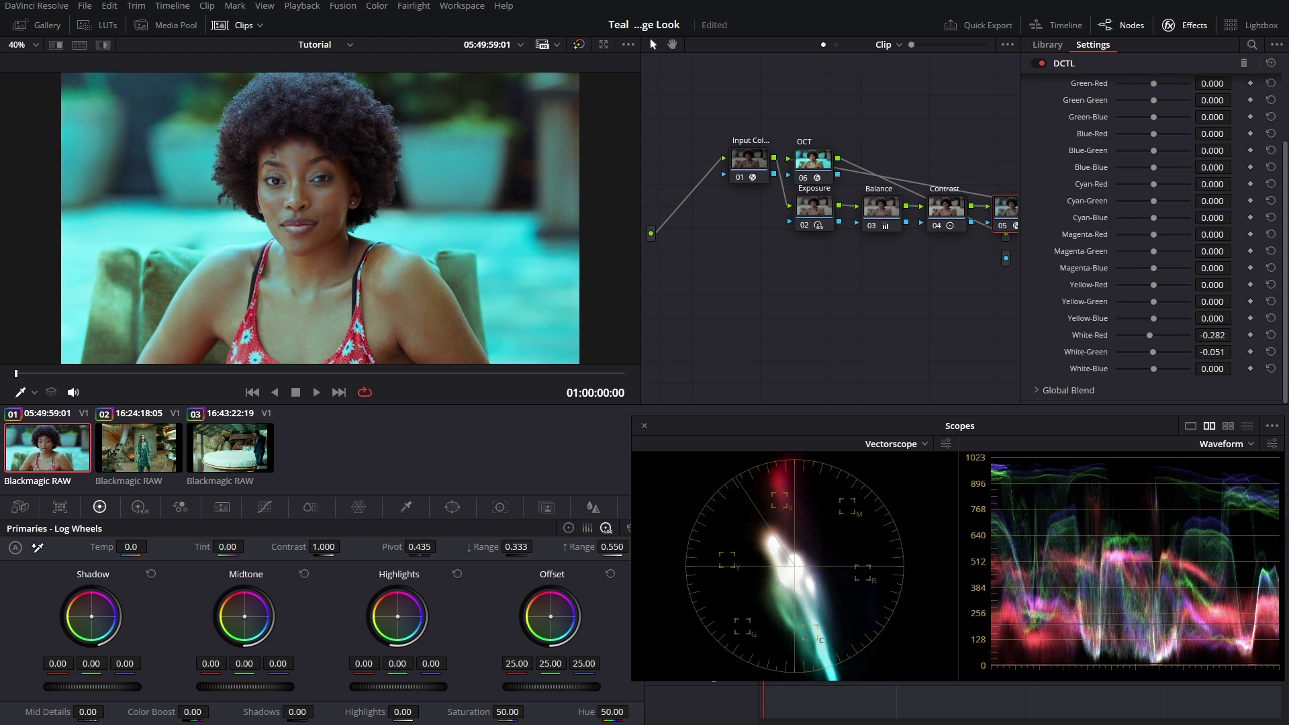
drag(1212, 351, 1214, 352)
Compare clip 01 with the Tetra node off and on to judge how the white adjustment affects background and skin
scroll(1235, 351, down, 1)
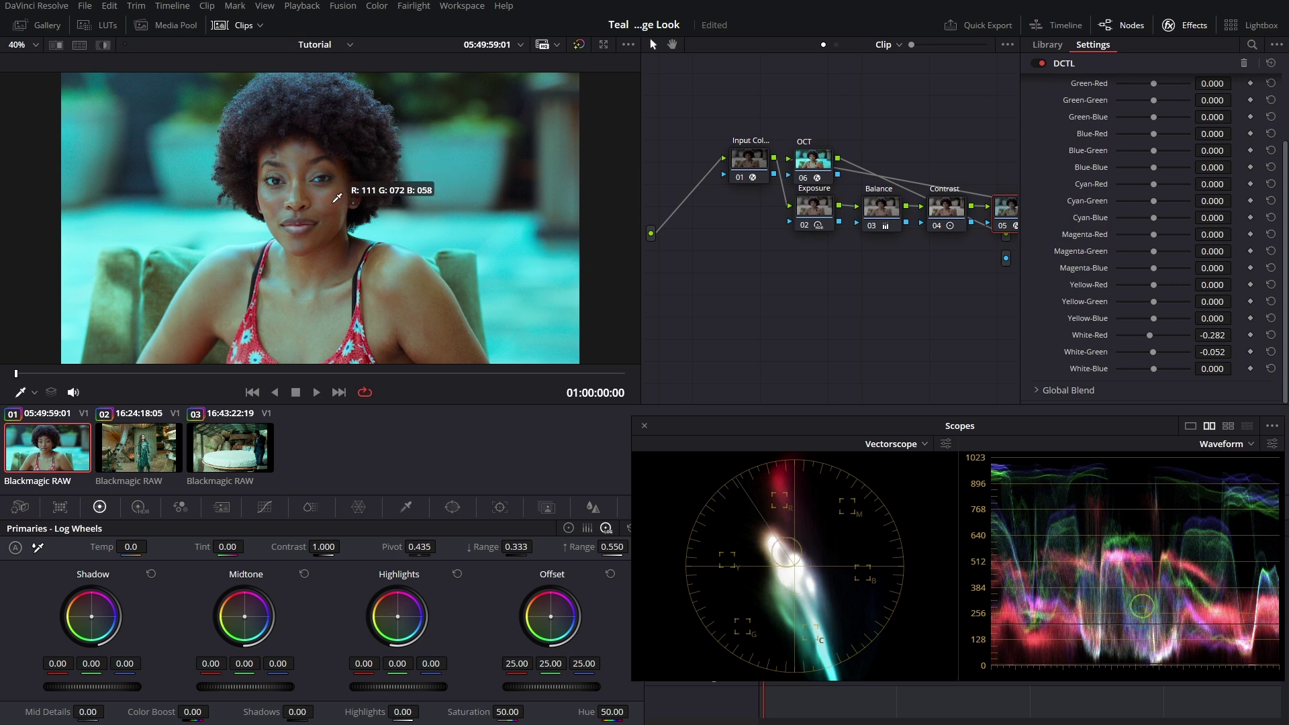
key(ctrl+d)
key(ctrl+d)
key(ctrl+d)
key(ctrl+d)
key(ctrl+d)
key(ctrl+d)
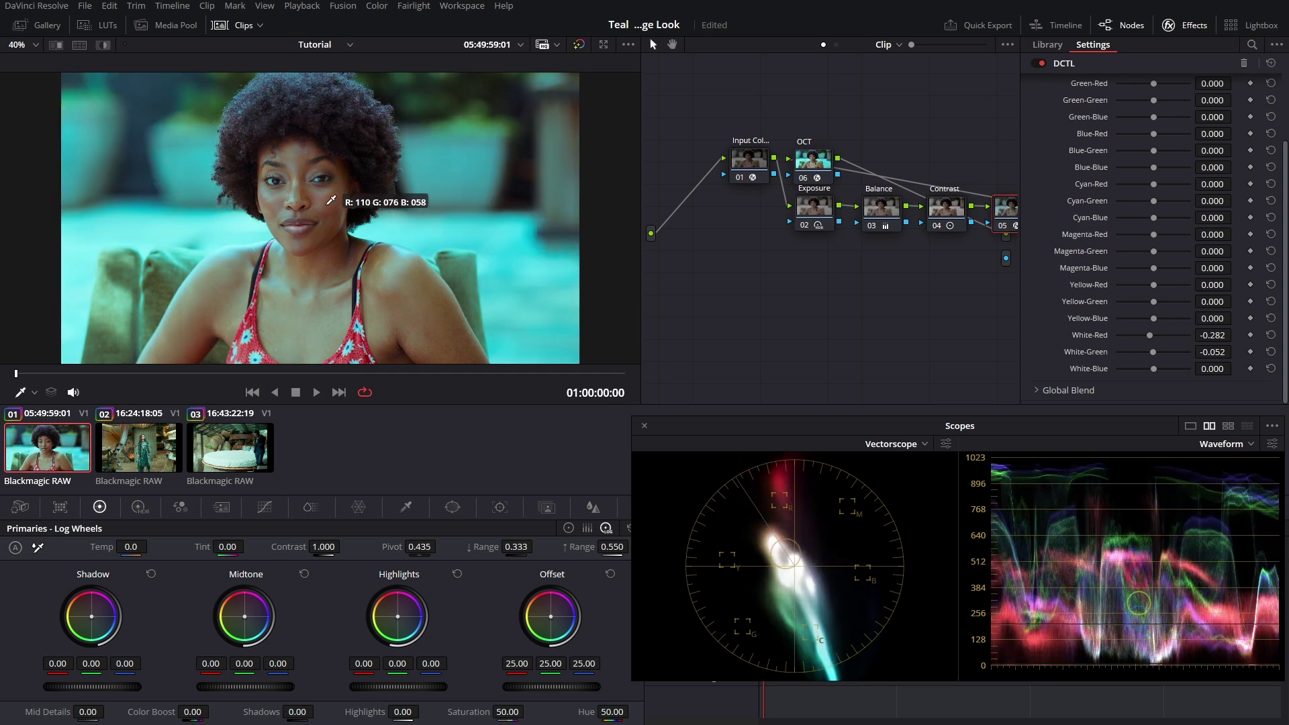
key(ctrl+d)
key(ctrl+d)
key(ctrl+d)
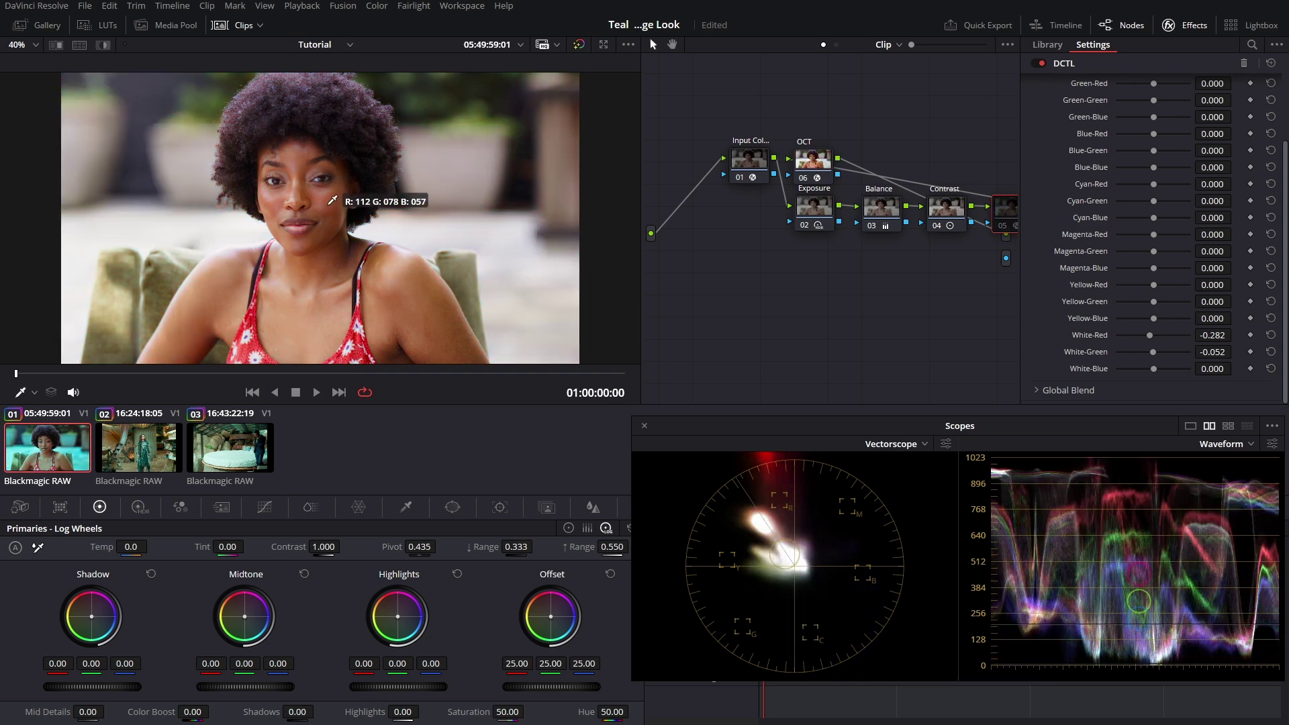
key(ctrl+d)
key(ctrl+d)
key(ctrl+d)
key(ctrl+d)
key(ctrl+d)
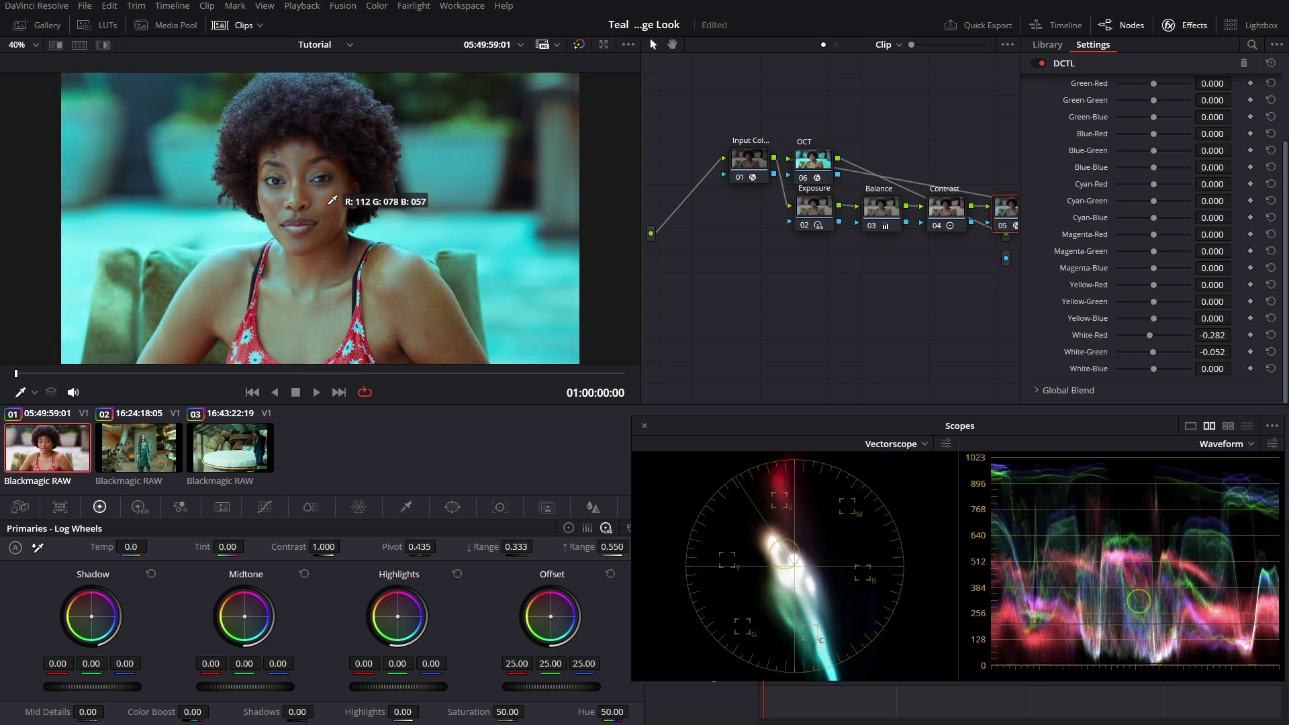
Set the Tetra DCTL's Red-Red to 0.163 and Red-Green to -0.039
scroll(1107, 210, up, 3)
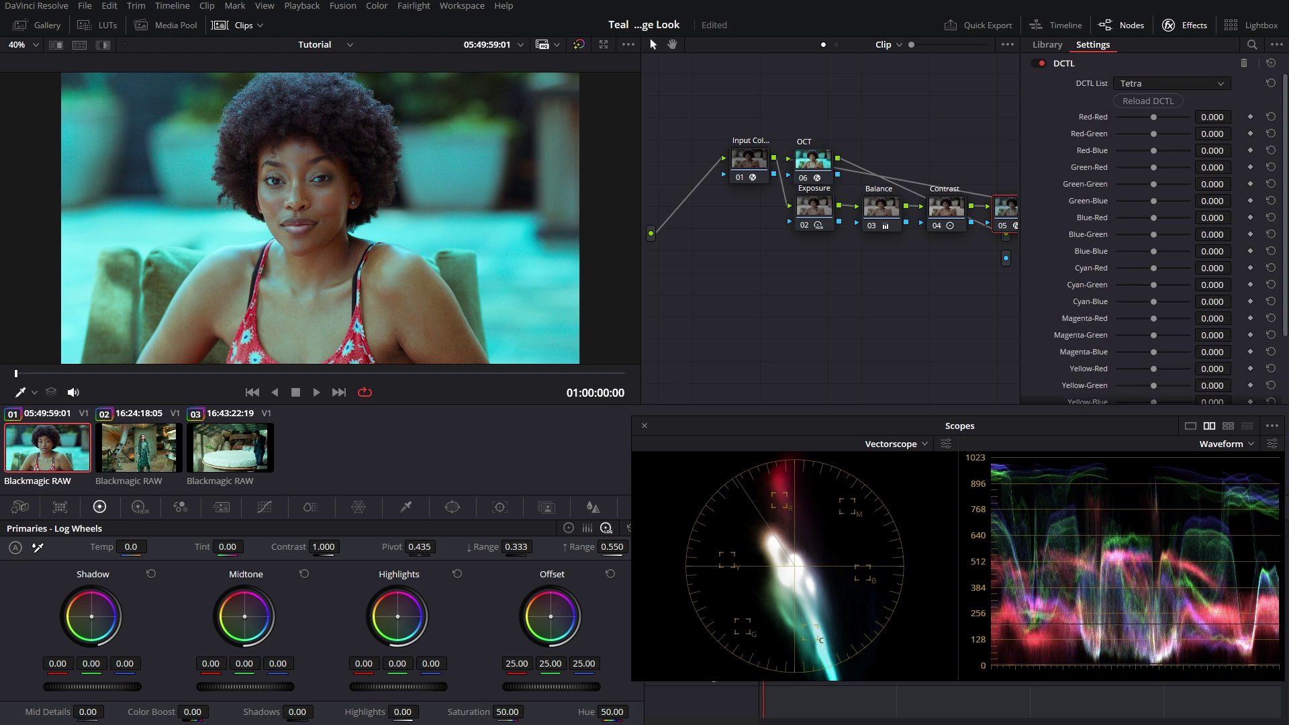
mouse_move(1213, 117)
mouse_down()
mouse_move(1264, 117)
mouse_move(1206, 135)
mouse_move(1235, 134)
mouse_up()
Sample the face's RGB values with the Tetra node off and on to check the red adjustment on the skin
mouse_move(334, 235)
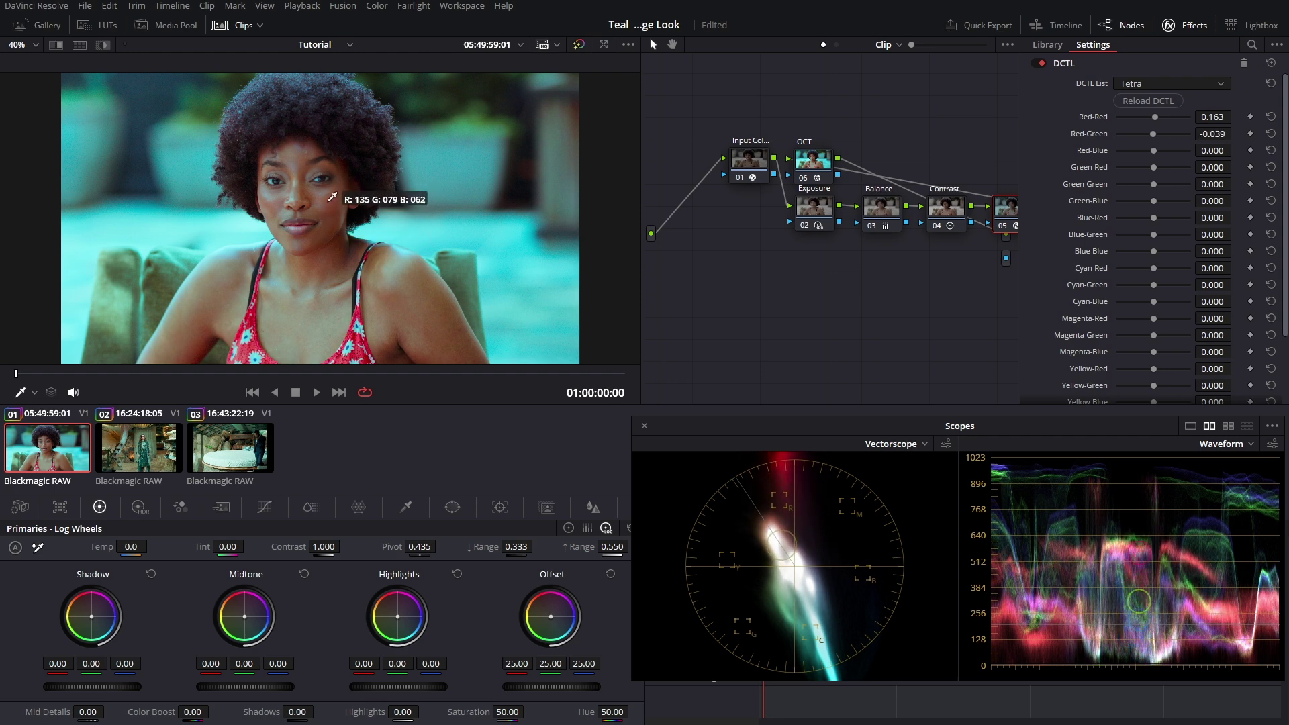
key(ctrl+d)
key(ctrl+d)
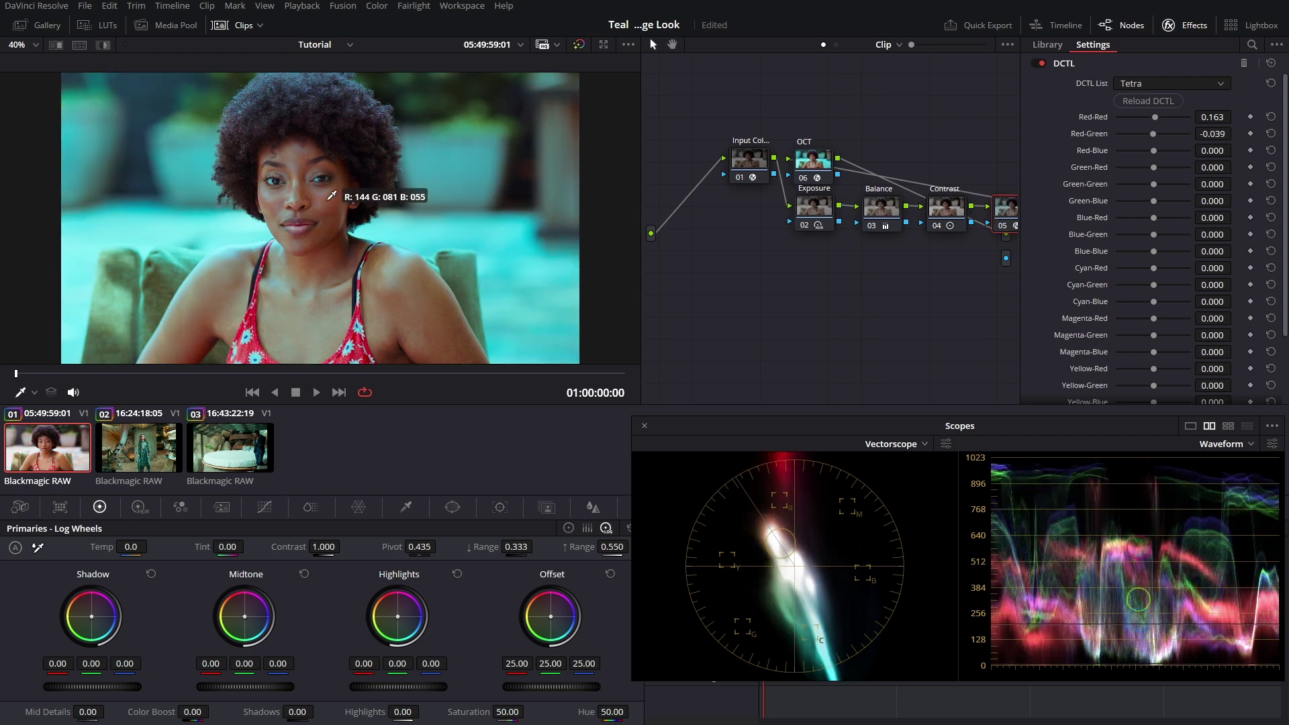
key(ctrl+d)
key(ctrl+d)
key(ctrl+d)
key(ctrl+d)
key(ctrl+d)
mouse_move(328, 200)
key(ctrl+d)
key(ctrl+d)
key(ctrl+d)
key(ctrl+d)
key(ctrl+d)
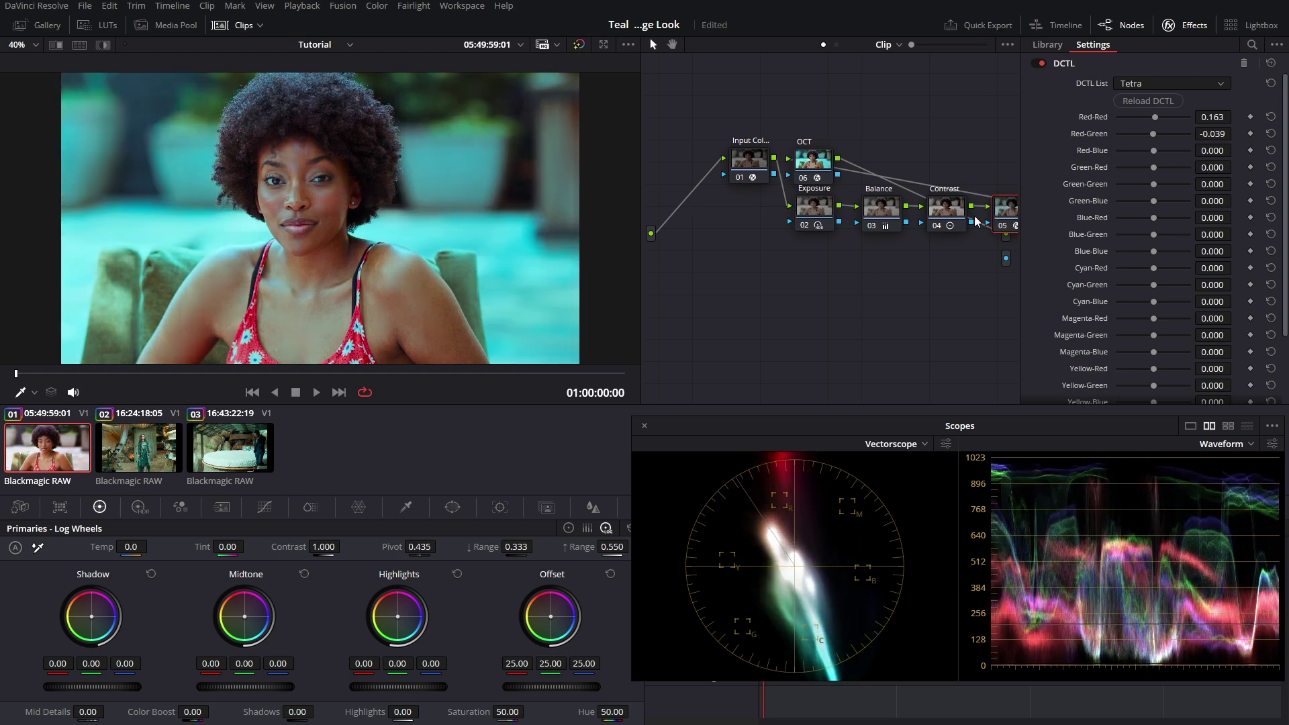
Raise the Contrast node's contrast to 1.346 and compare the image with the Tetra node off and on
click(959, 215)
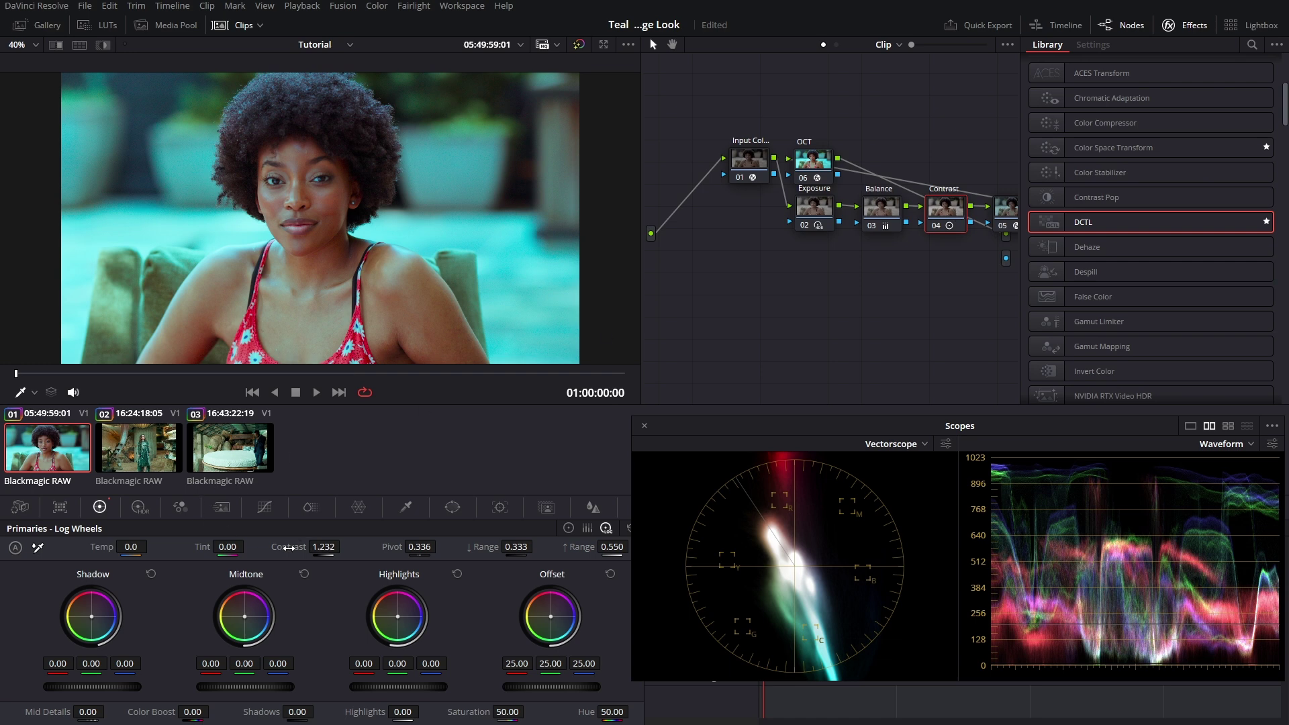
drag(289, 548, 344, 547)
scroll(958, 300, up, 1)
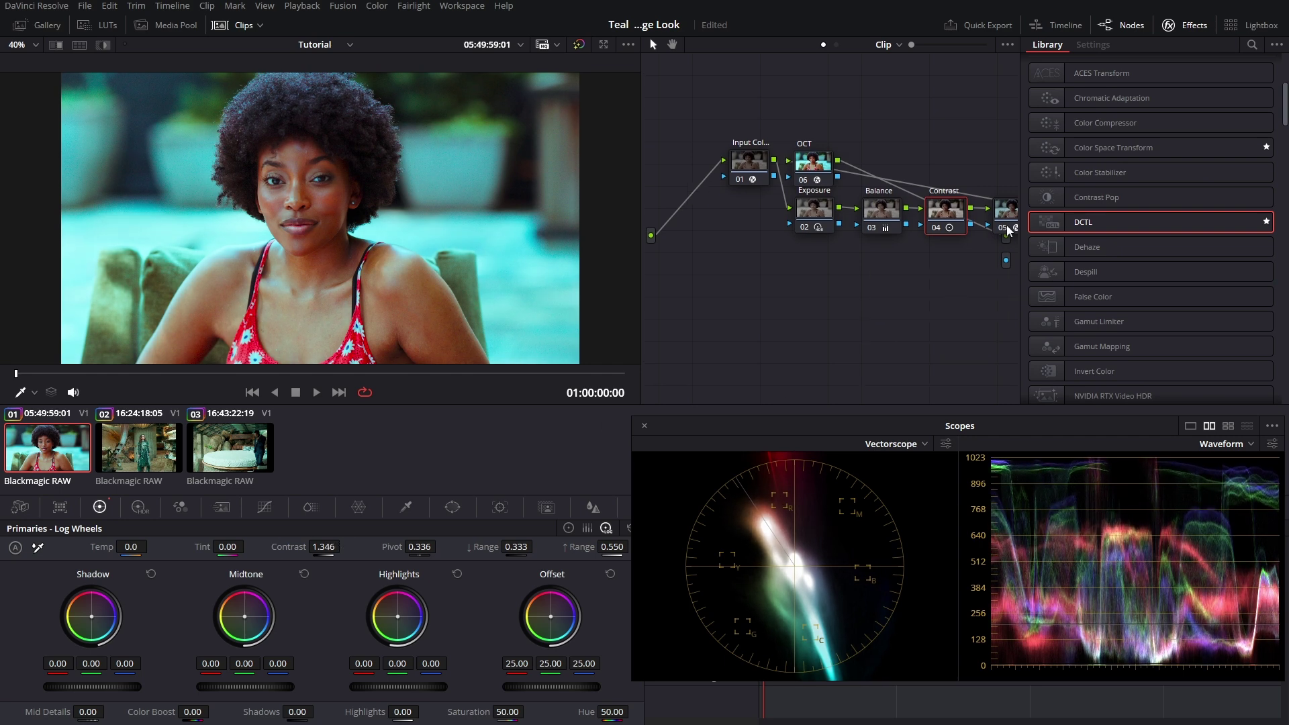
click(1007, 227)
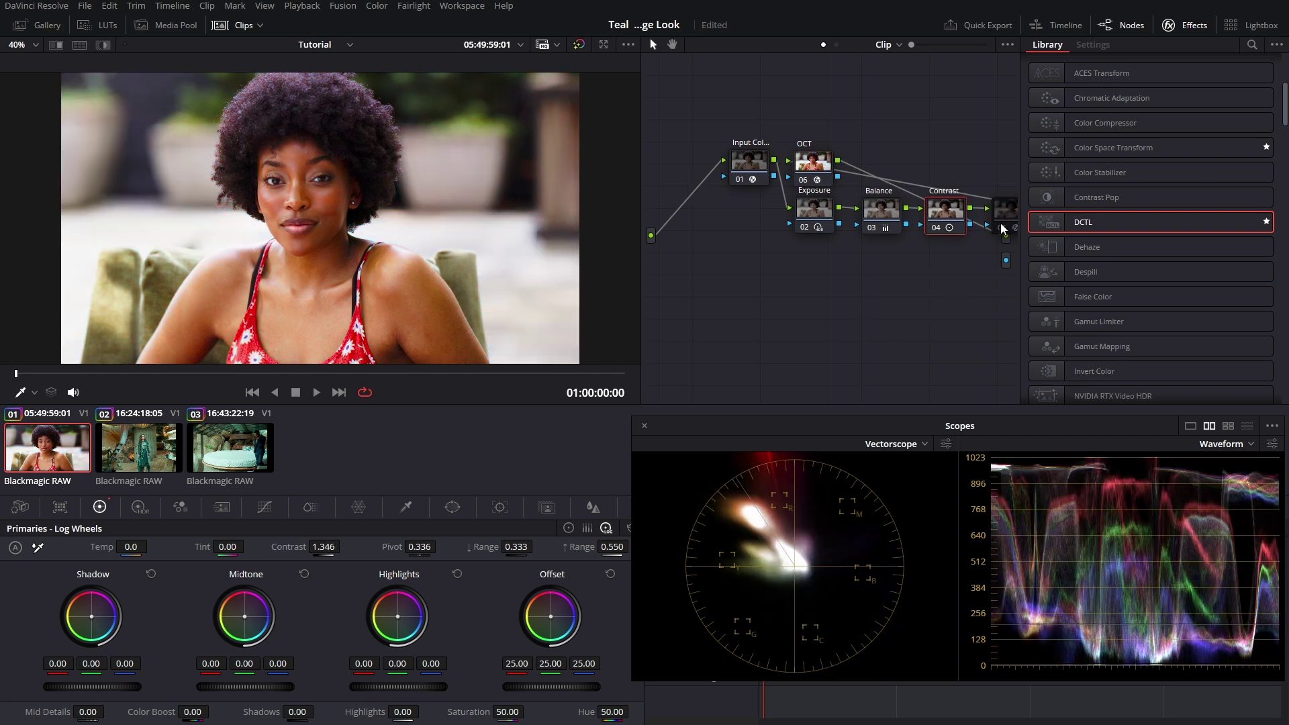
click(1002, 228)
Reset the Tetra DCTL's Red-Red and set Red-Green to -0.070 and Red-Blue to -0.038
click(1008, 213)
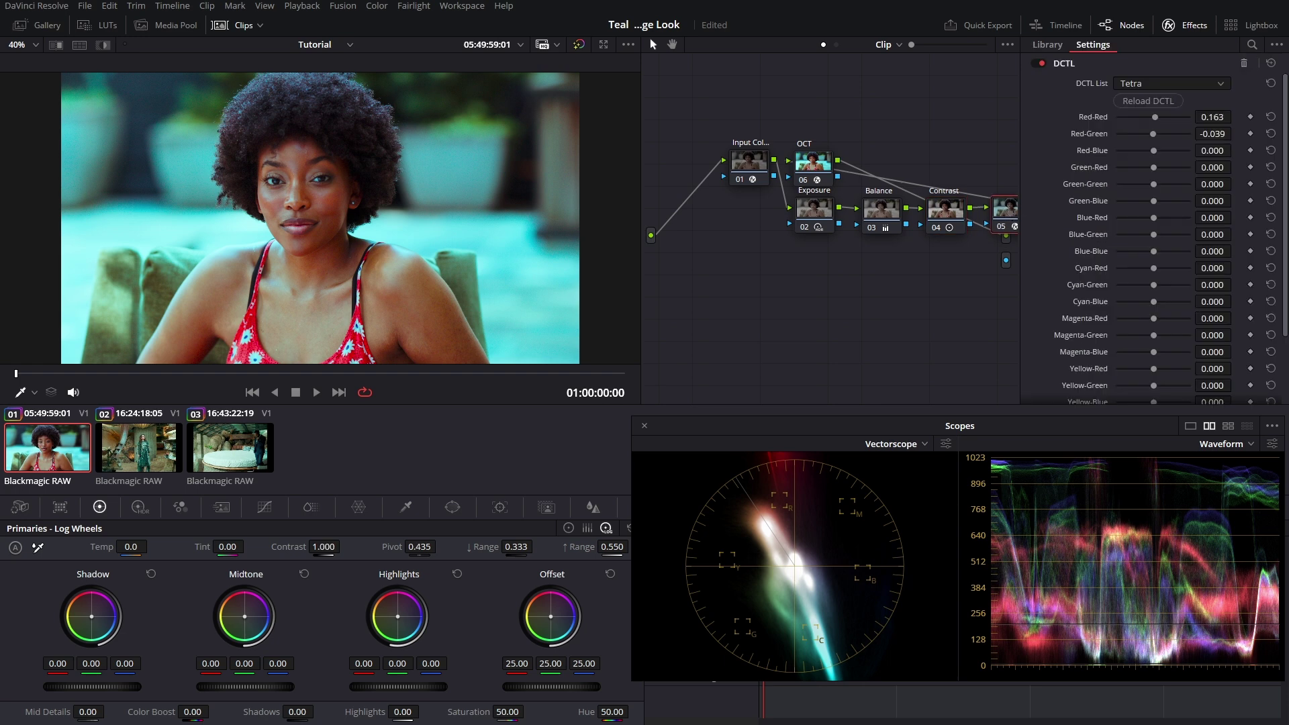
drag(1213, 117, 1198, 117)
click(1271, 117)
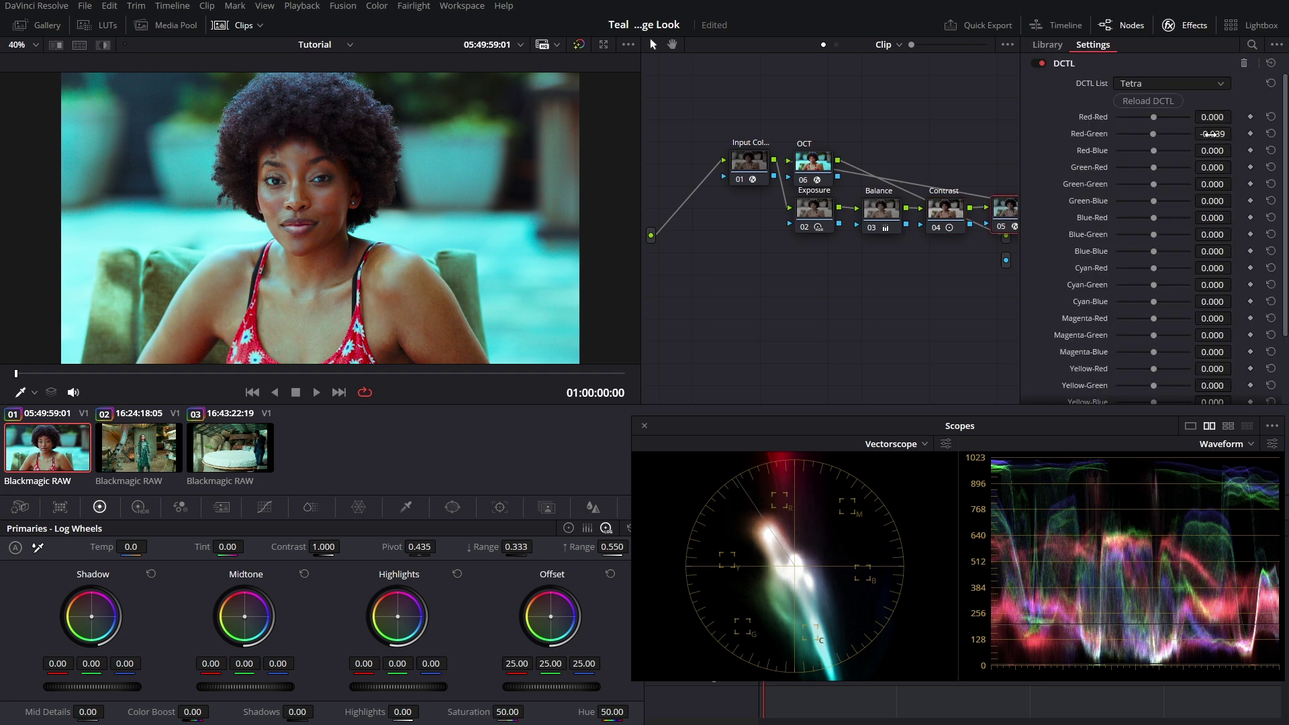
drag(1212, 134, 1235, 150)
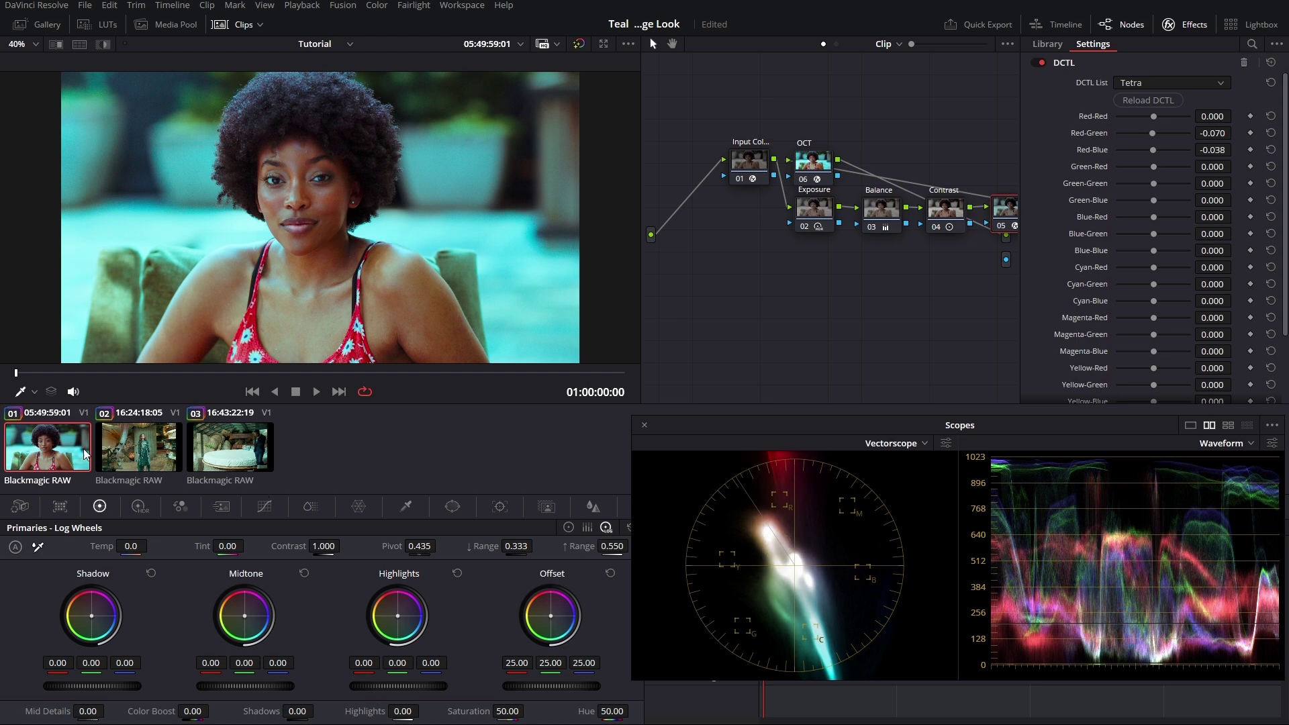
Save the project, hide the effects library and label node 05 TEtra
key(ctrl+s)
click(1187, 27)
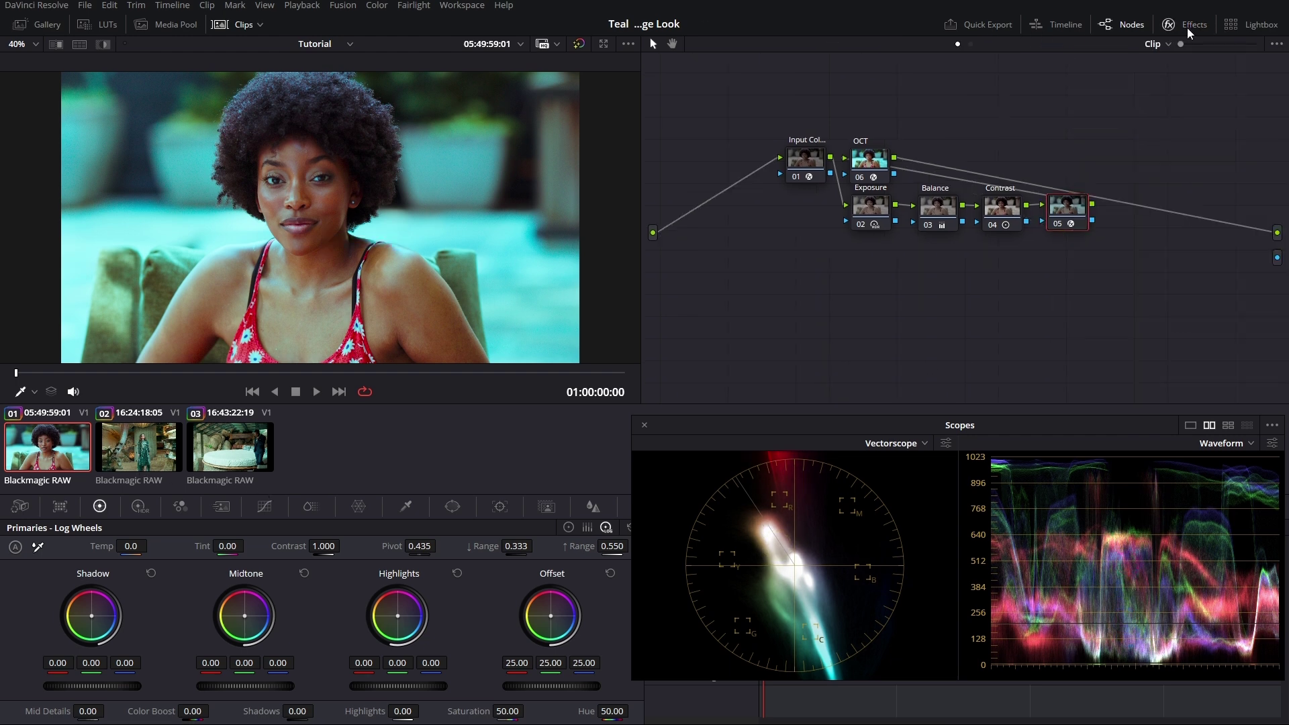
right_click(1073, 212)
click(1143, 236)
On clip 02, replace the Look and parallel nodes with a new serial node carrying clip 01's TEtra grade
click(159, 457)
drag(1104, 318, 1058, 194)
key(Delete)
key(alt+s)
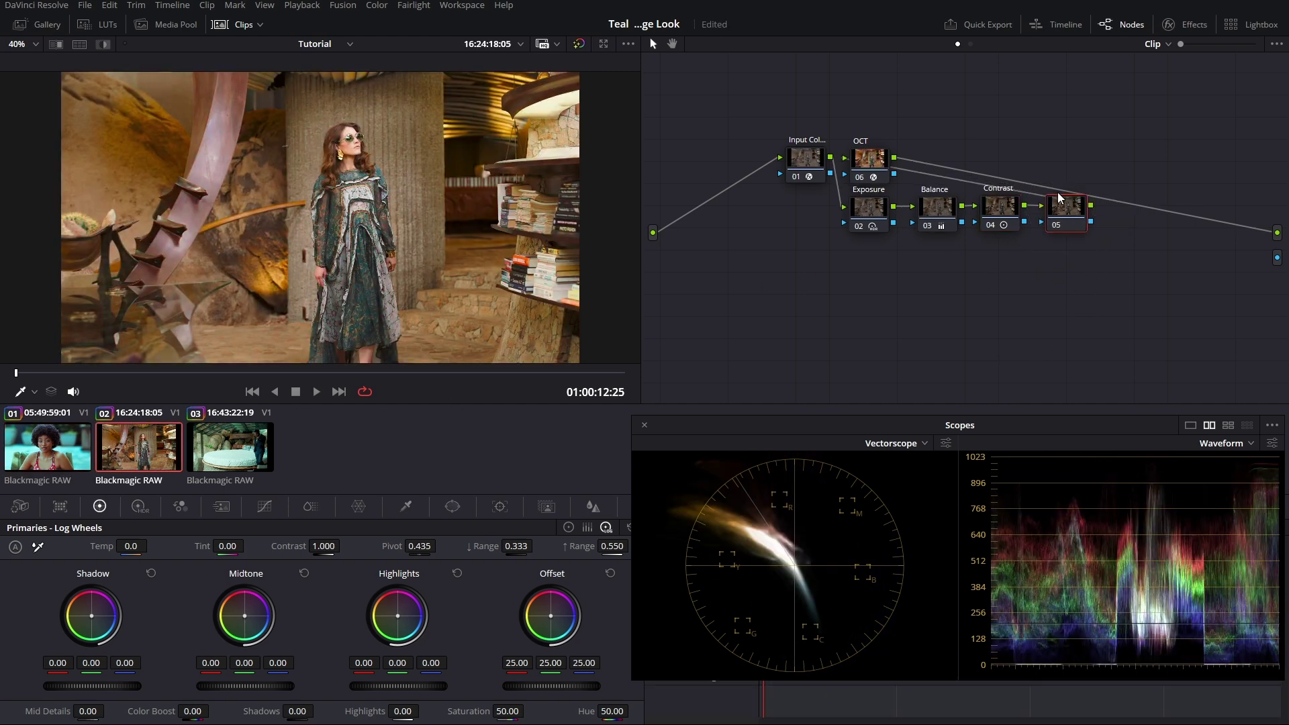
key(ctrl+v)
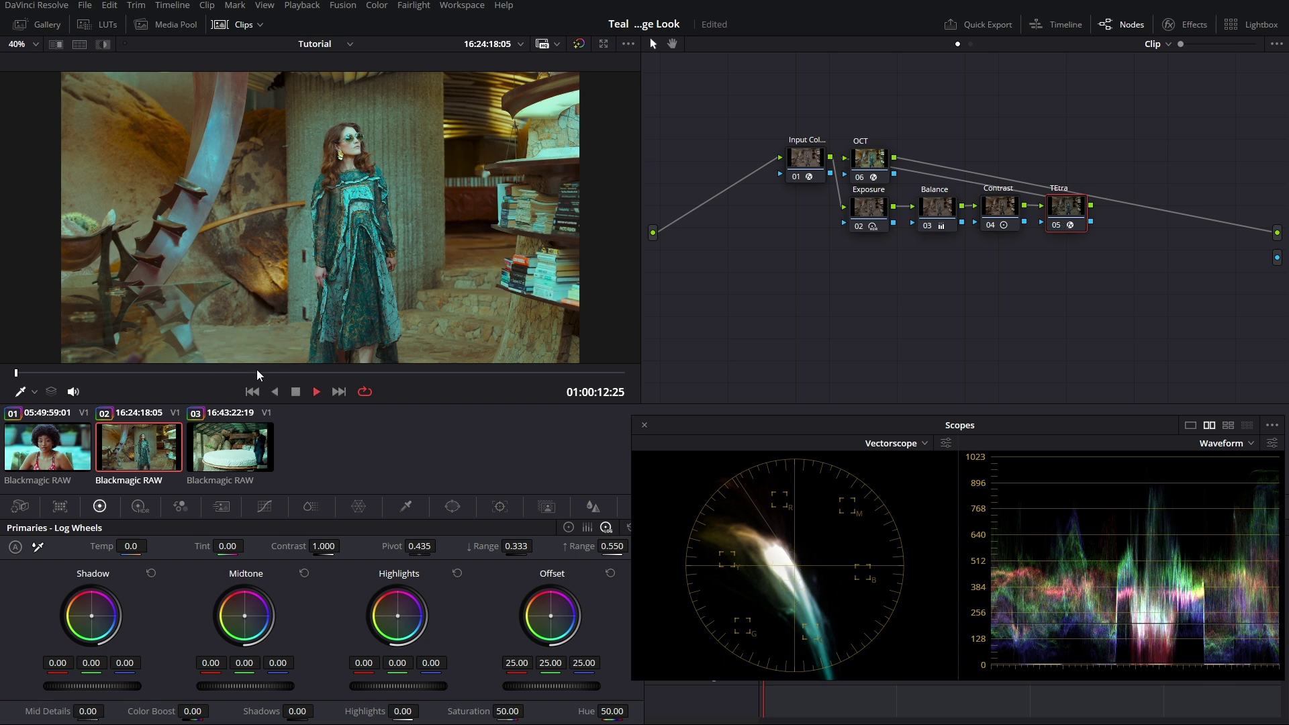
Preview clip 02, reset the Tetra DCTL's Red-Blue, and set Red-Red to 0.324 and Red-Green to -0.039
key(space)
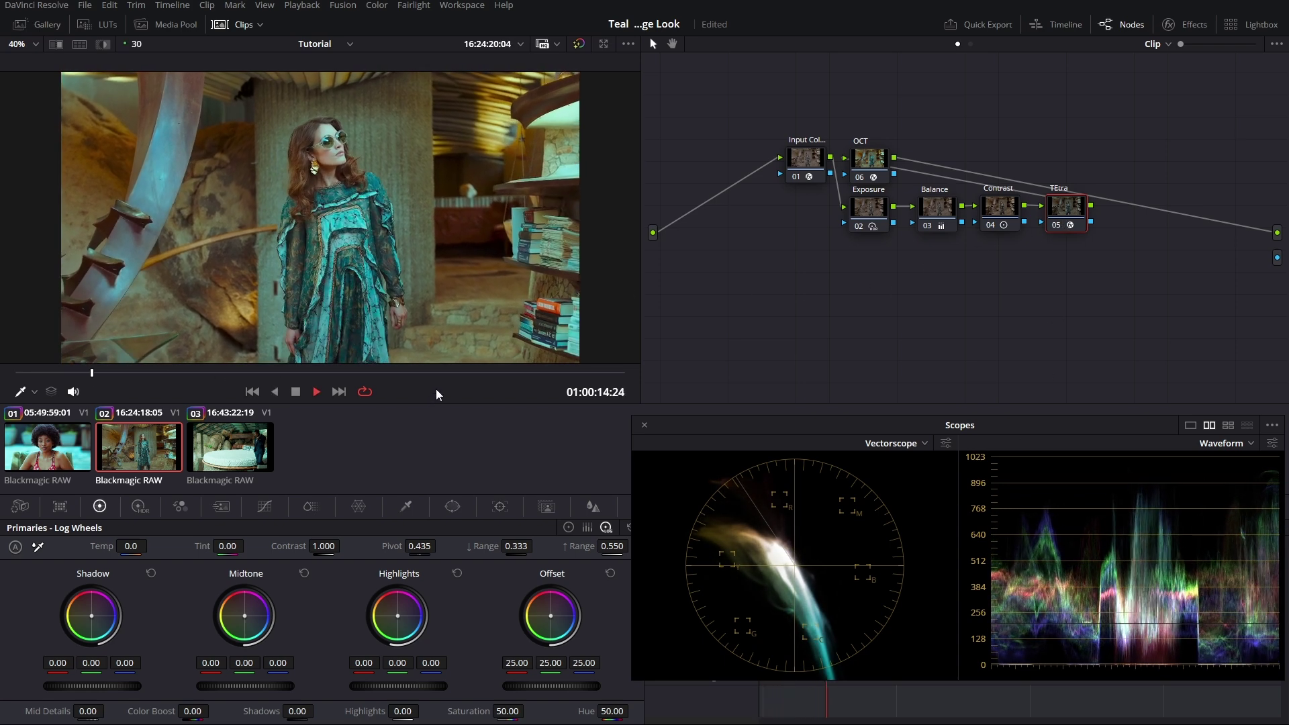
key(space)
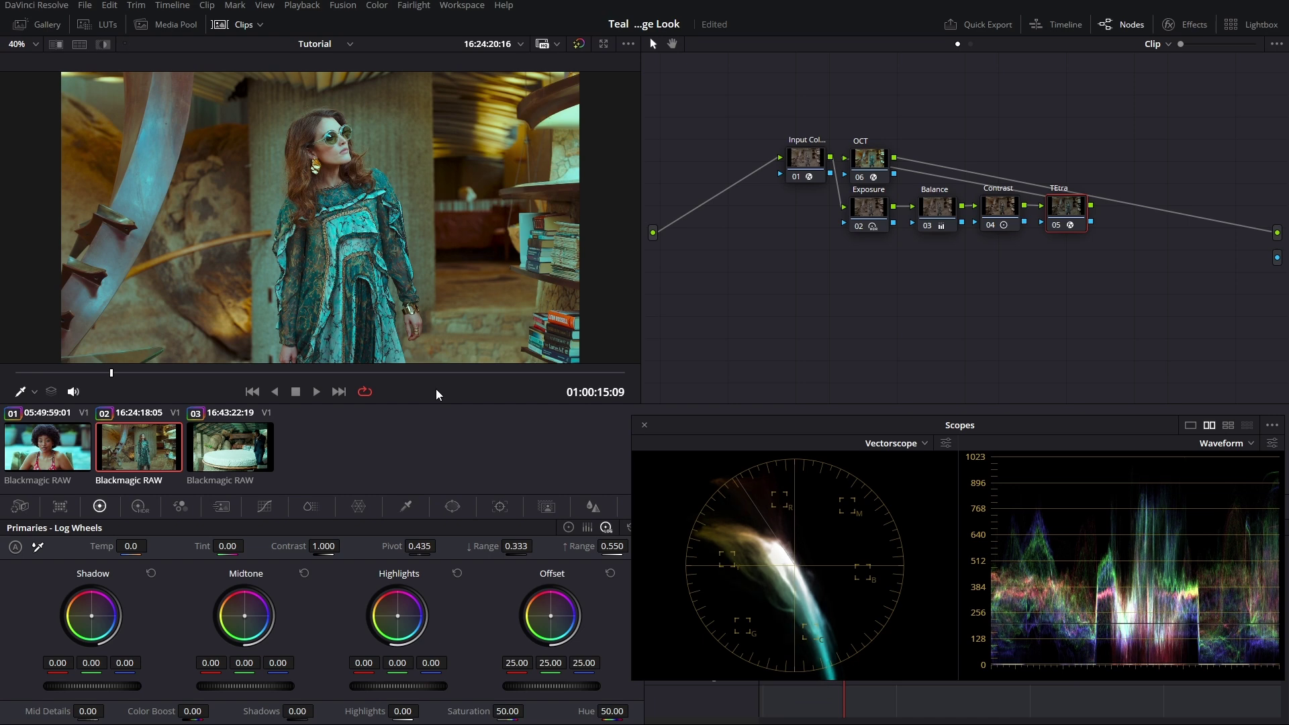
click(1187, 25)
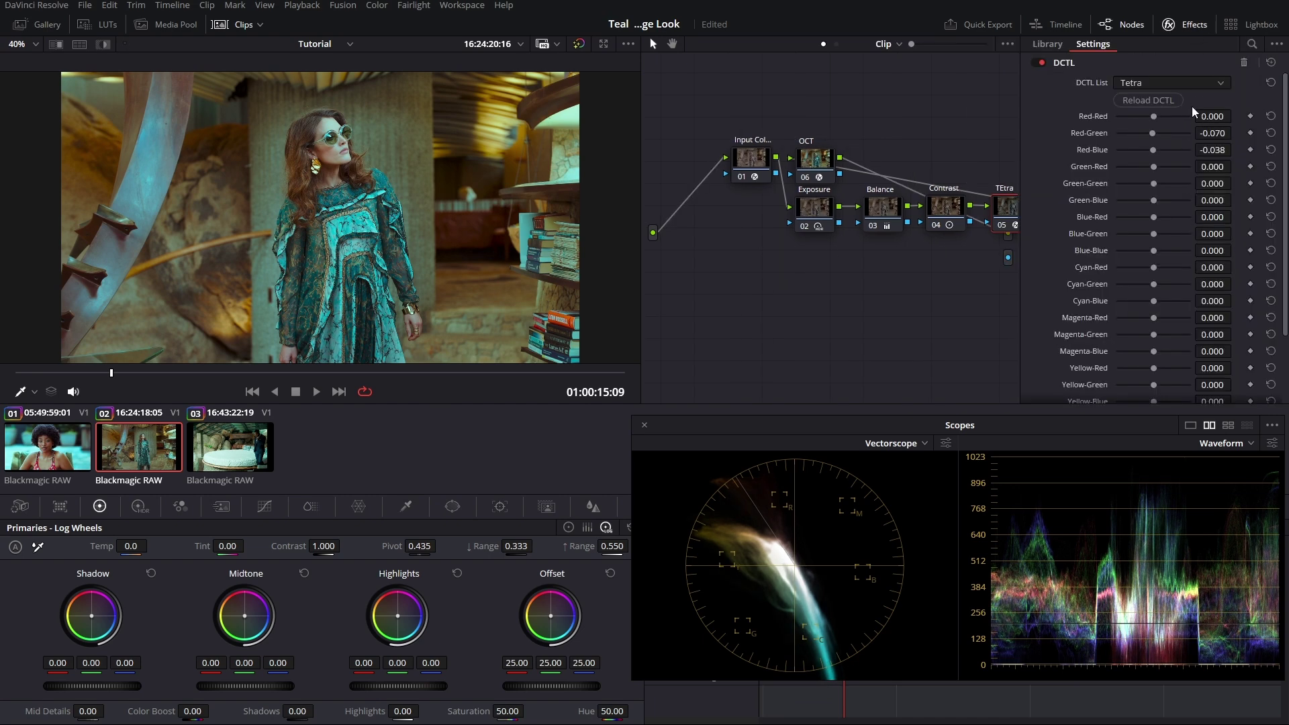
click(1271, 149)
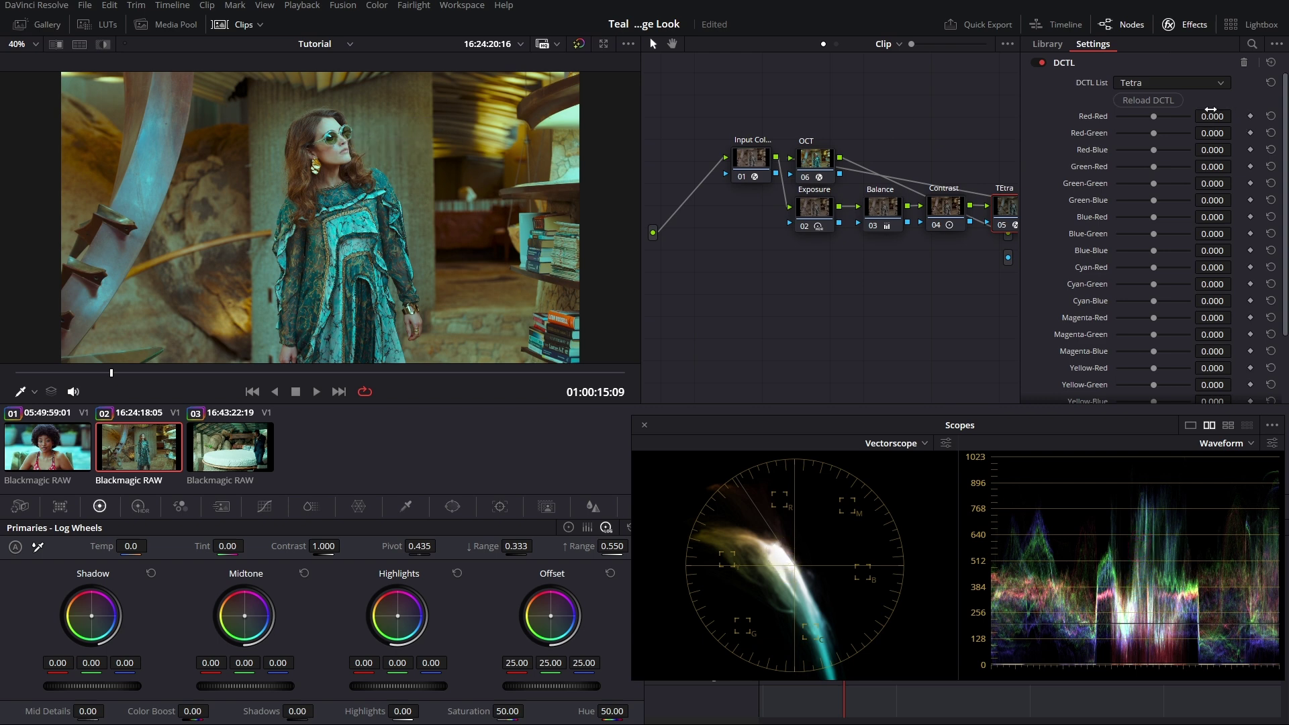
drag(1211, 109, 1235, 133)
click(1270, 117)
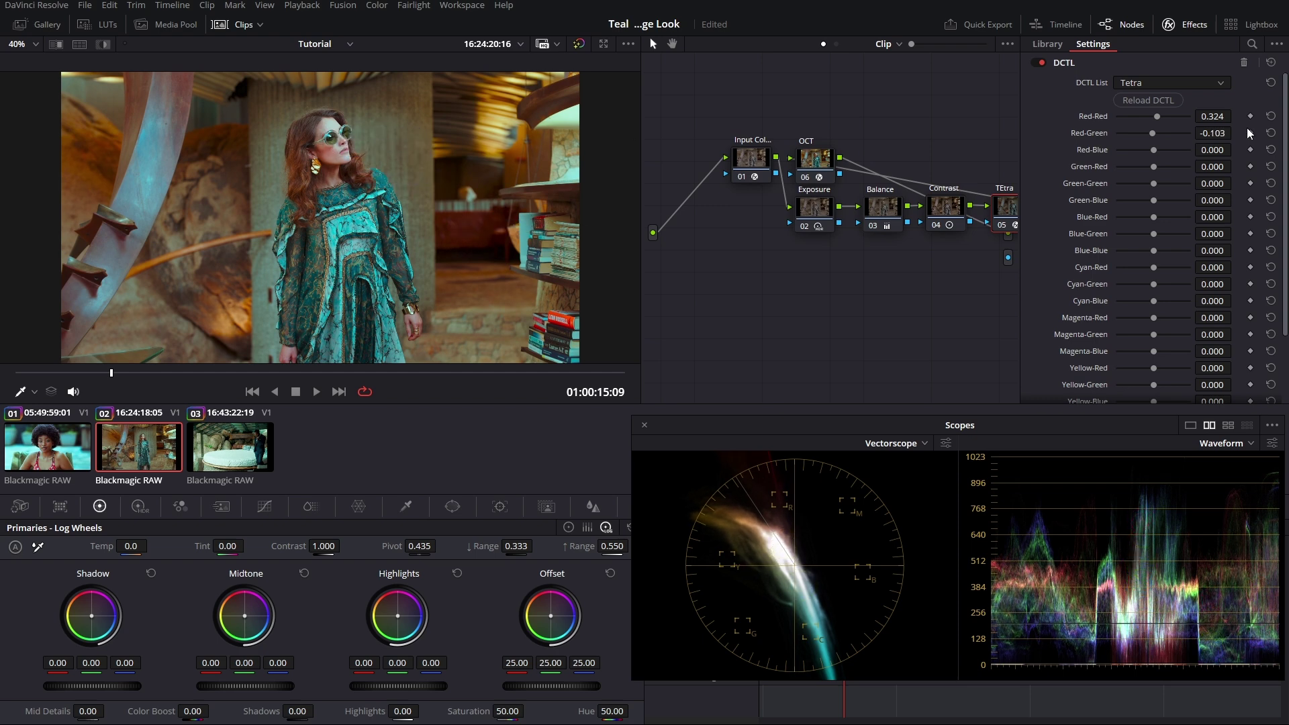
Raise clip 02's Contrast node to a contrast of 1.372 and compare the image with the node off and on
click(945, 206)
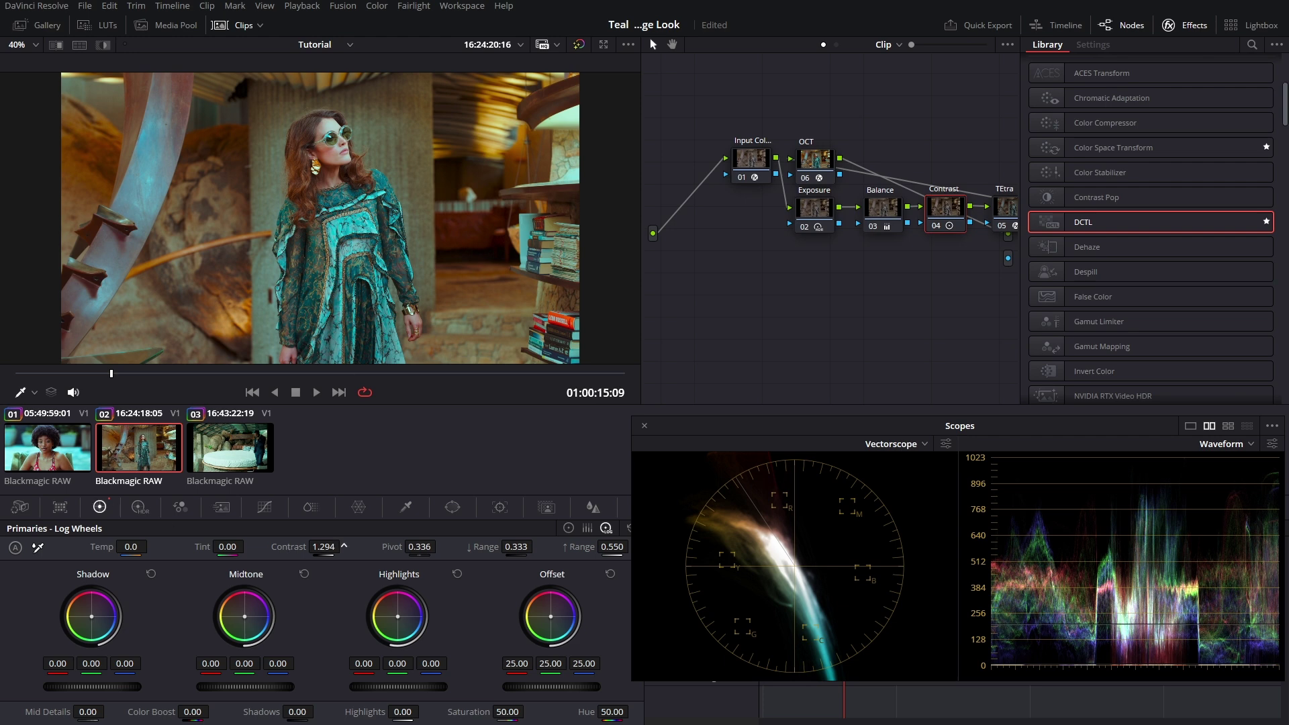
drag(343, 546, 344, 547)
key(ctrl+d)
key(ctrl+d)
key(ctrl+d)
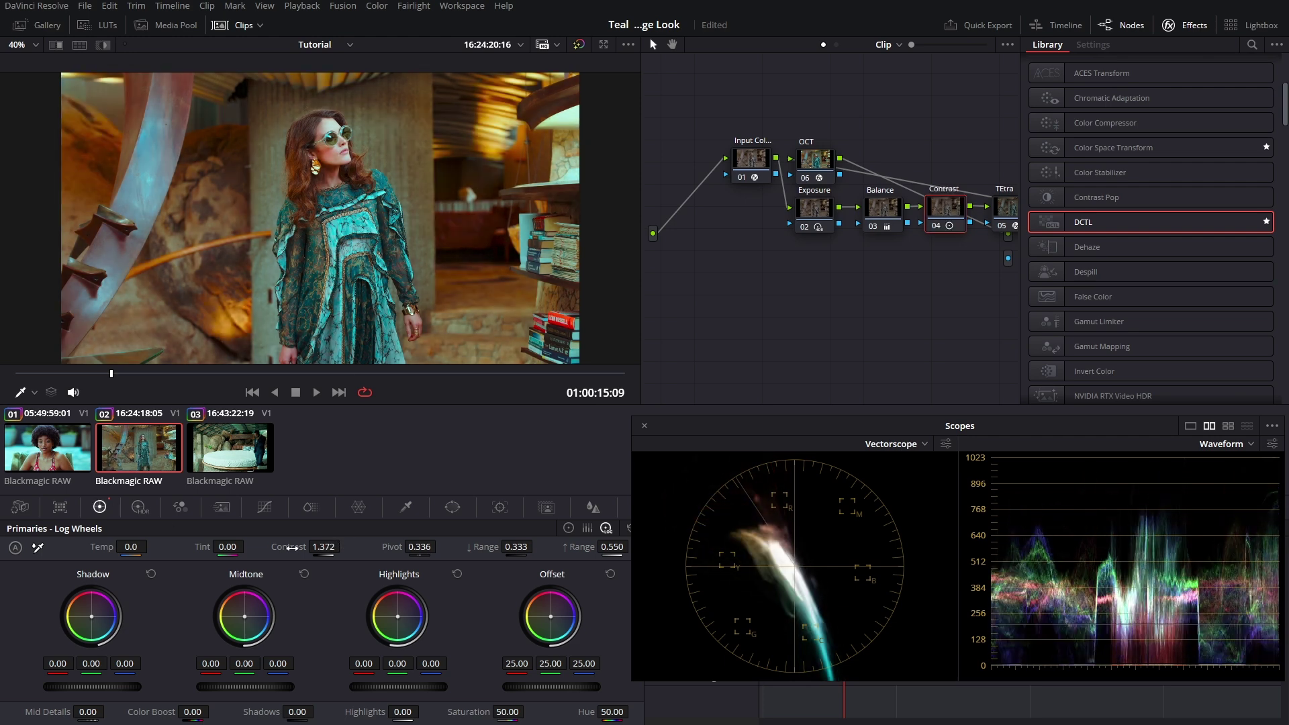
key(ctrl+d)
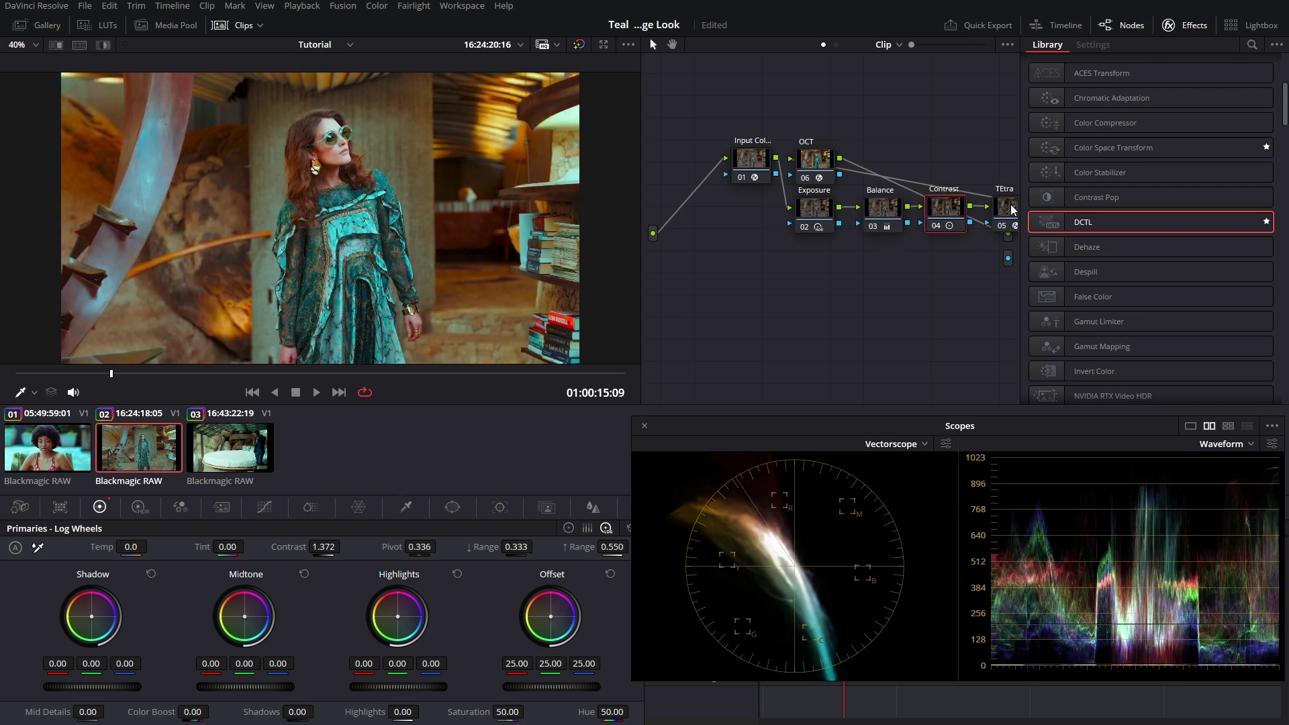
Compare clip 02 with the TEtra node off and on, and hide the effects settings
click(1012, 209)
key(ctrl+d)
key(ctrl+d)
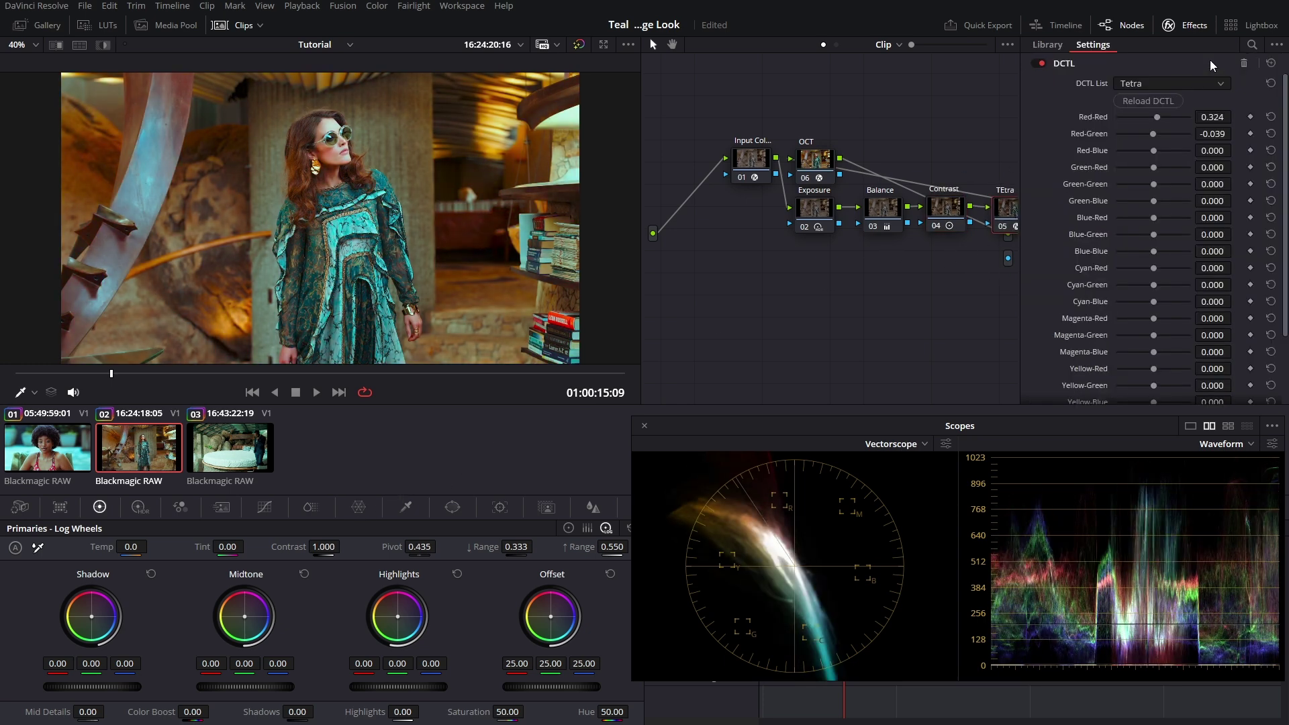
click(1189, 26)
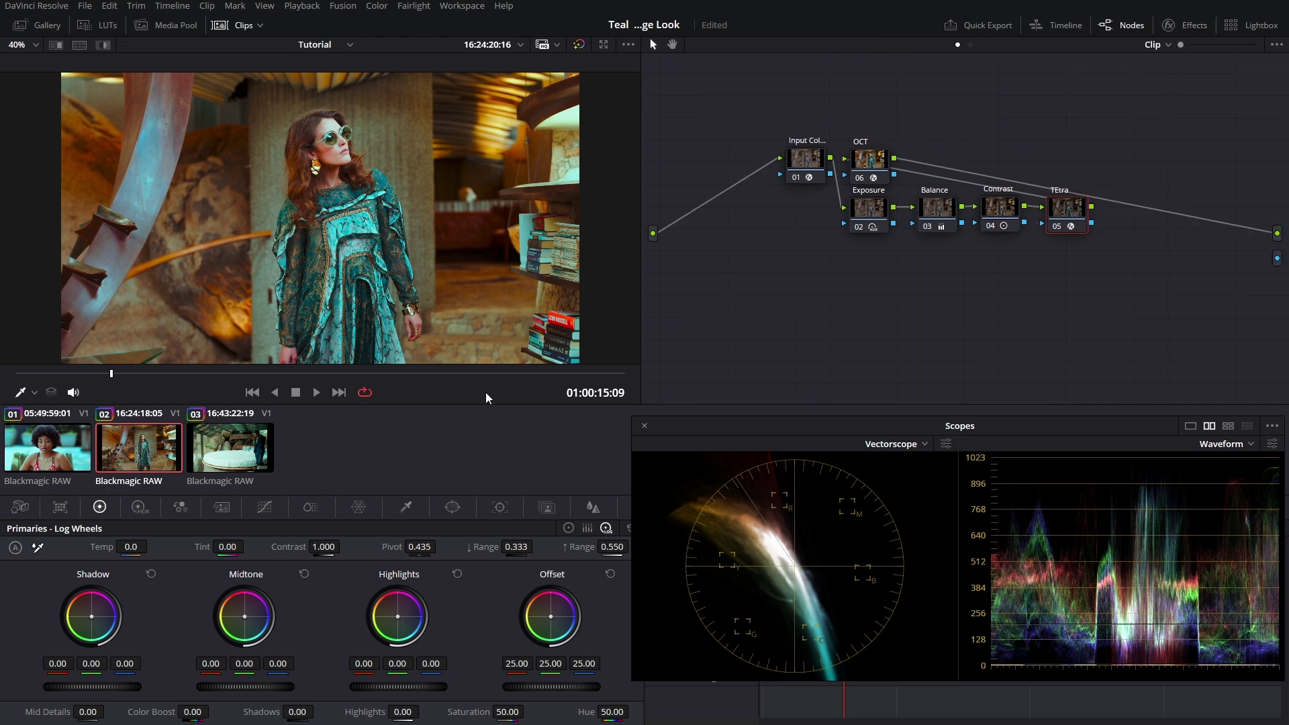
On clip 03, replace the Look and parallel nodes with a serial node carrying the copied TEtra grade, and reset its Red-Green and Red-Blue
click(233, 461)
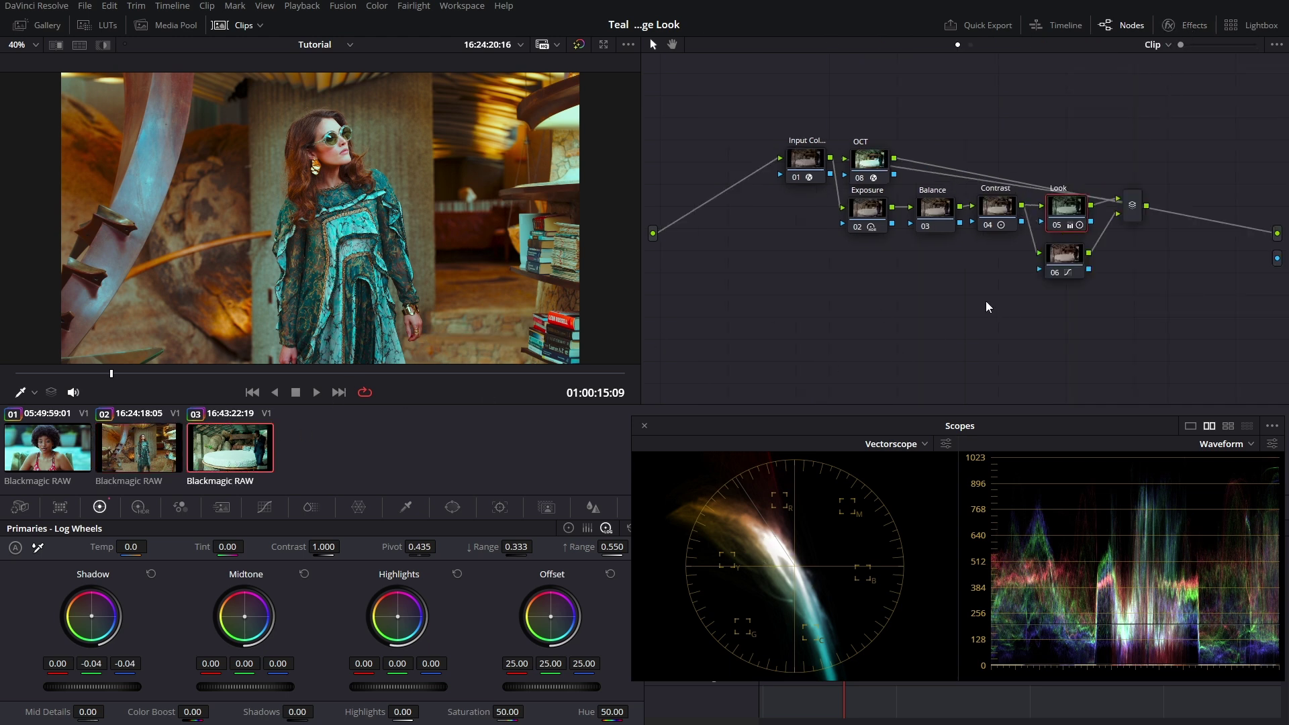
drag(1083, 296, 1059, 216)
key(Delete)
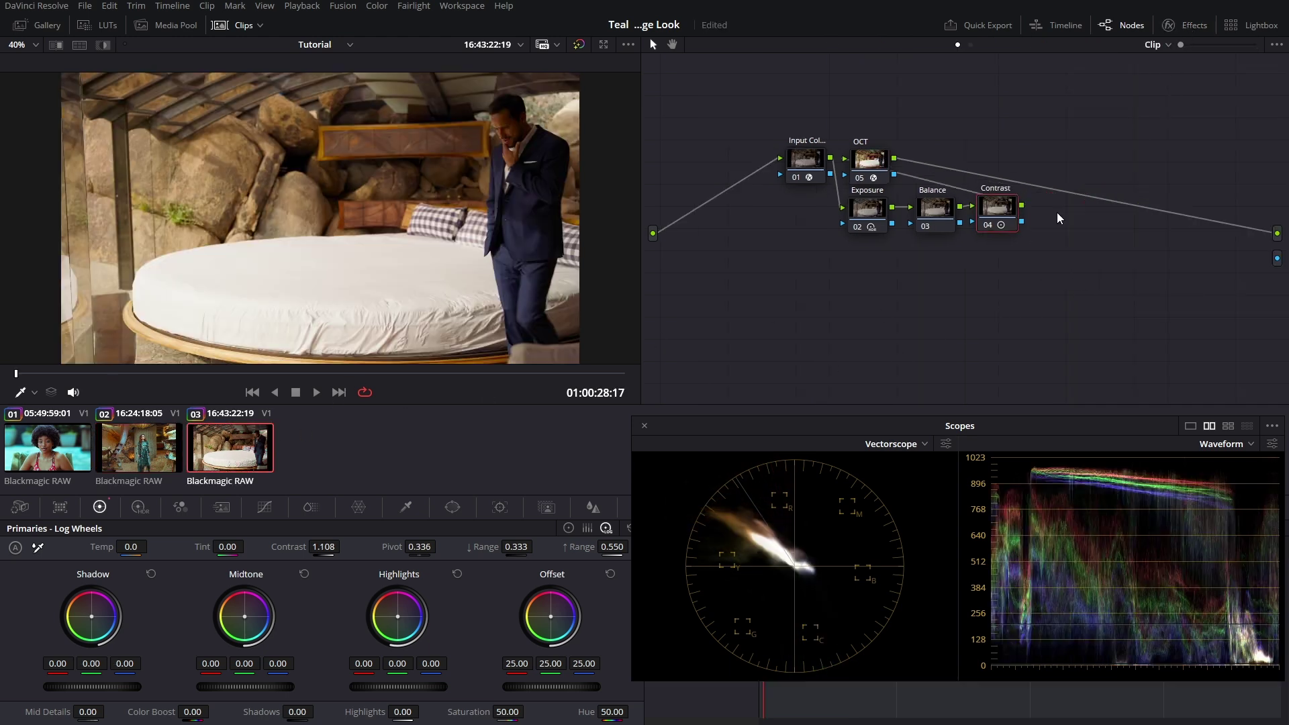
key(alt+s)
key(ctrl+v)
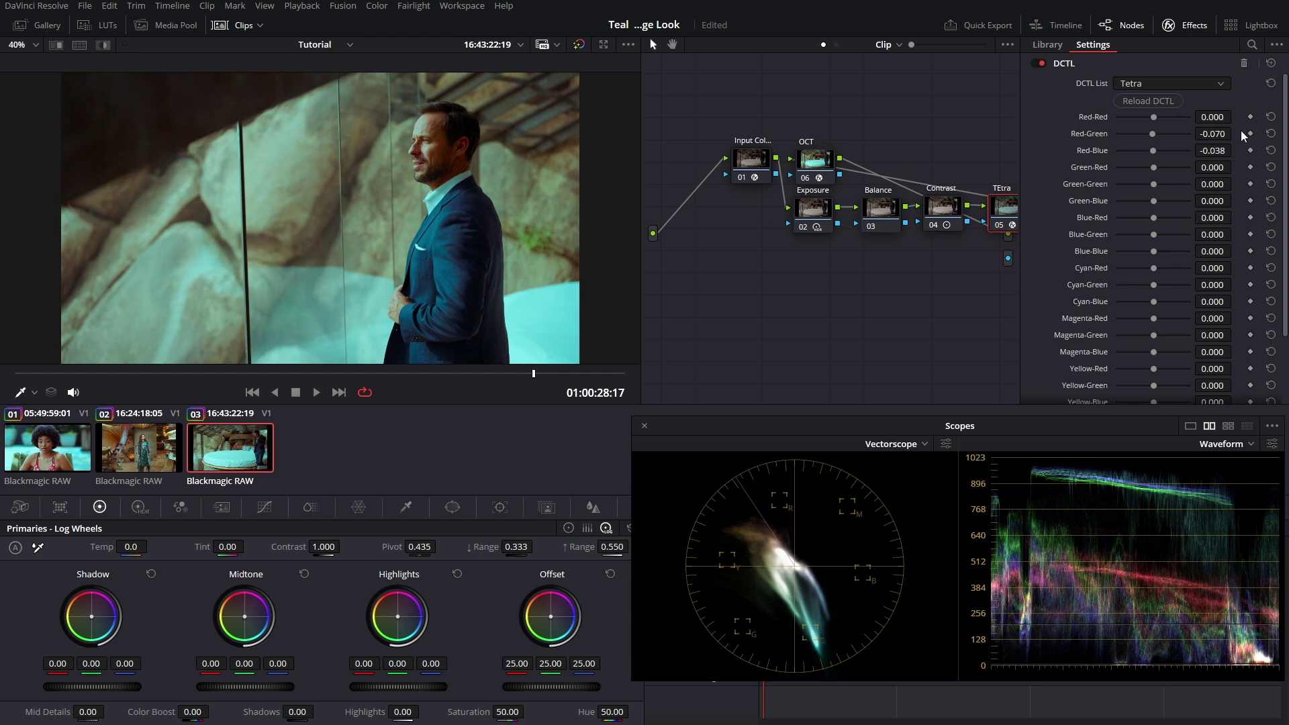
click(1271, 133)
click(1272, 151)
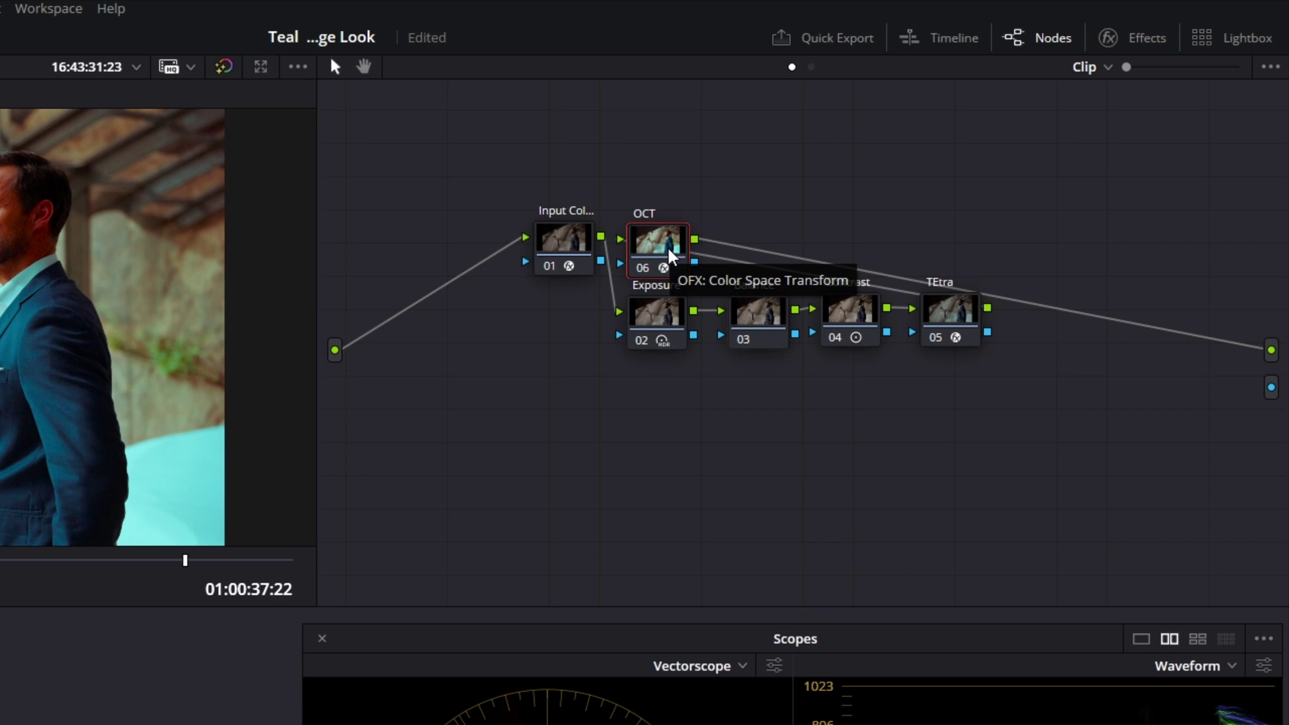
Add two serial nodes after the OCT node and label the first one Cineon Film
key(alt+s)
key(alt+s)
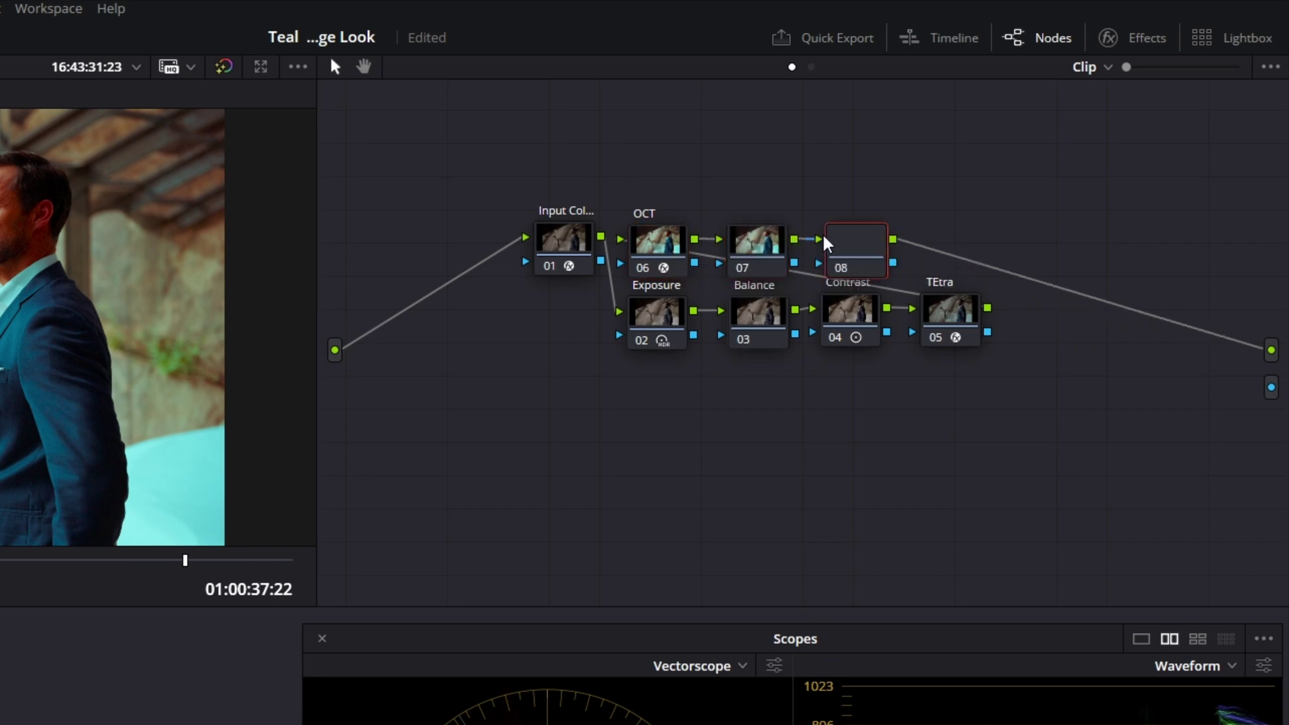
click(773, 247)
right_click(774, 243)
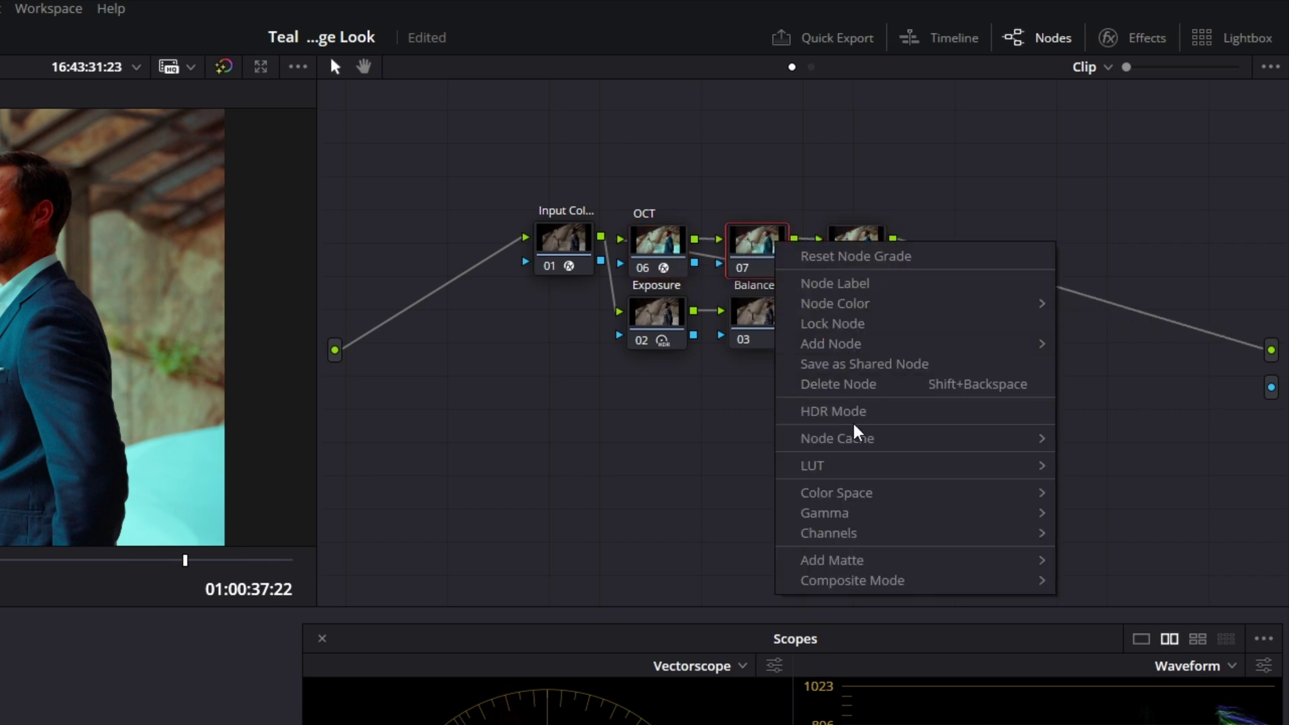
click(880, 287)
text(Cineon)
text( Film)
text( Log)
key(BackSpace)
key(BackSpace)
key(BackSpace)
key(BackSpace)
key(Return)
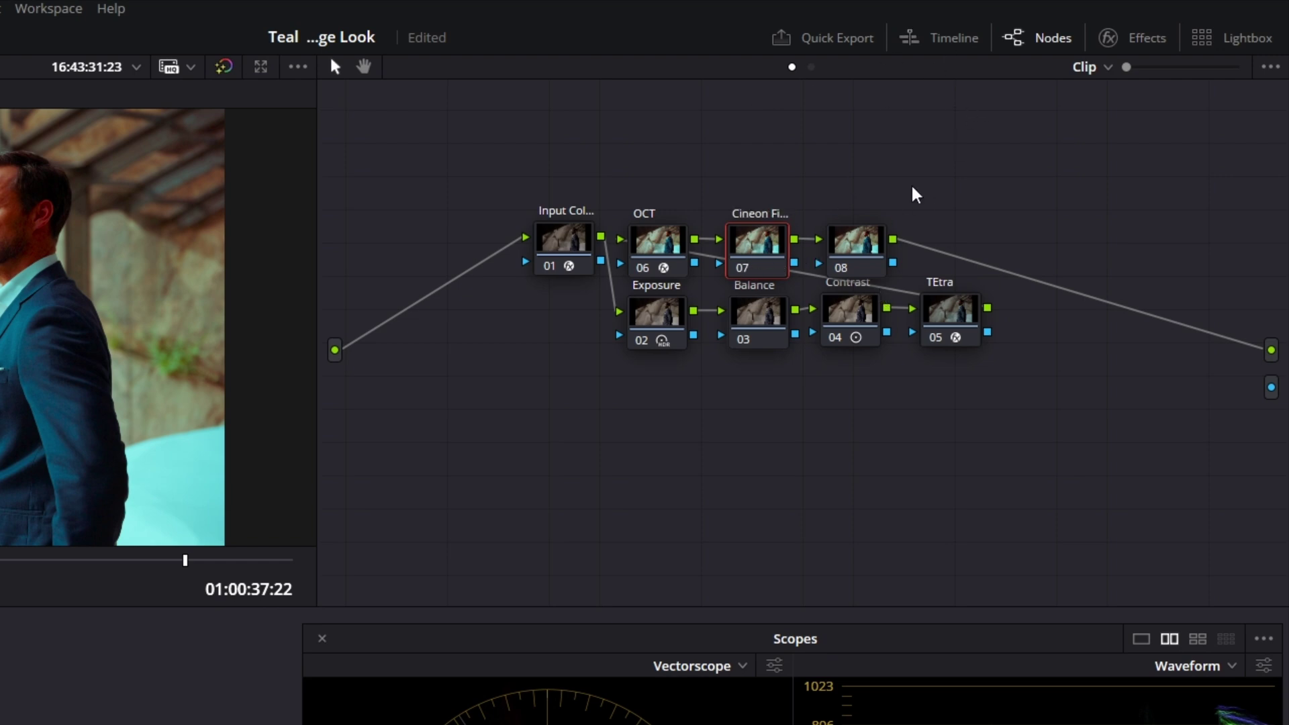
Apply a Color Space Transform to the Cineon Film node with input color space Rec.709 and input gamma Gamma 2.4
click(1147, 37)
scroll(1062, 388, up, 5)
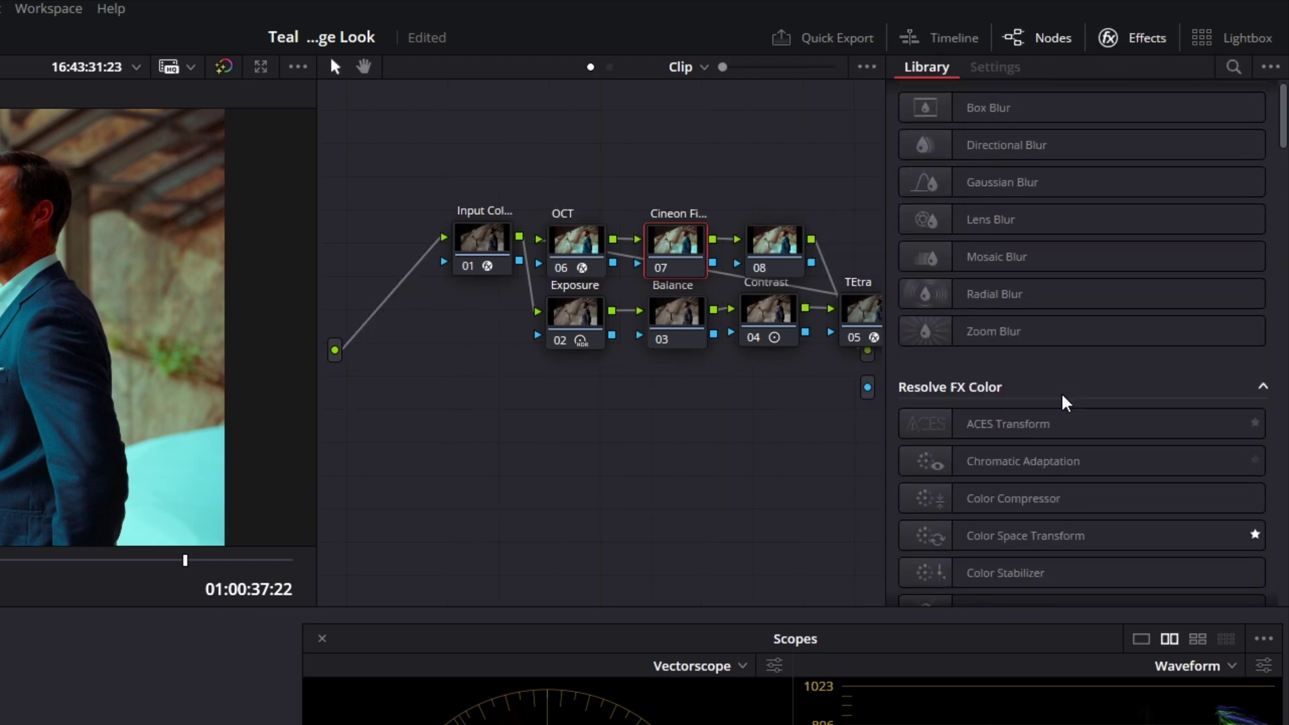
drag(1059, 534, 672, 242)
click(1138, 153)
key(r)
key(Return)
click(1115, 181)
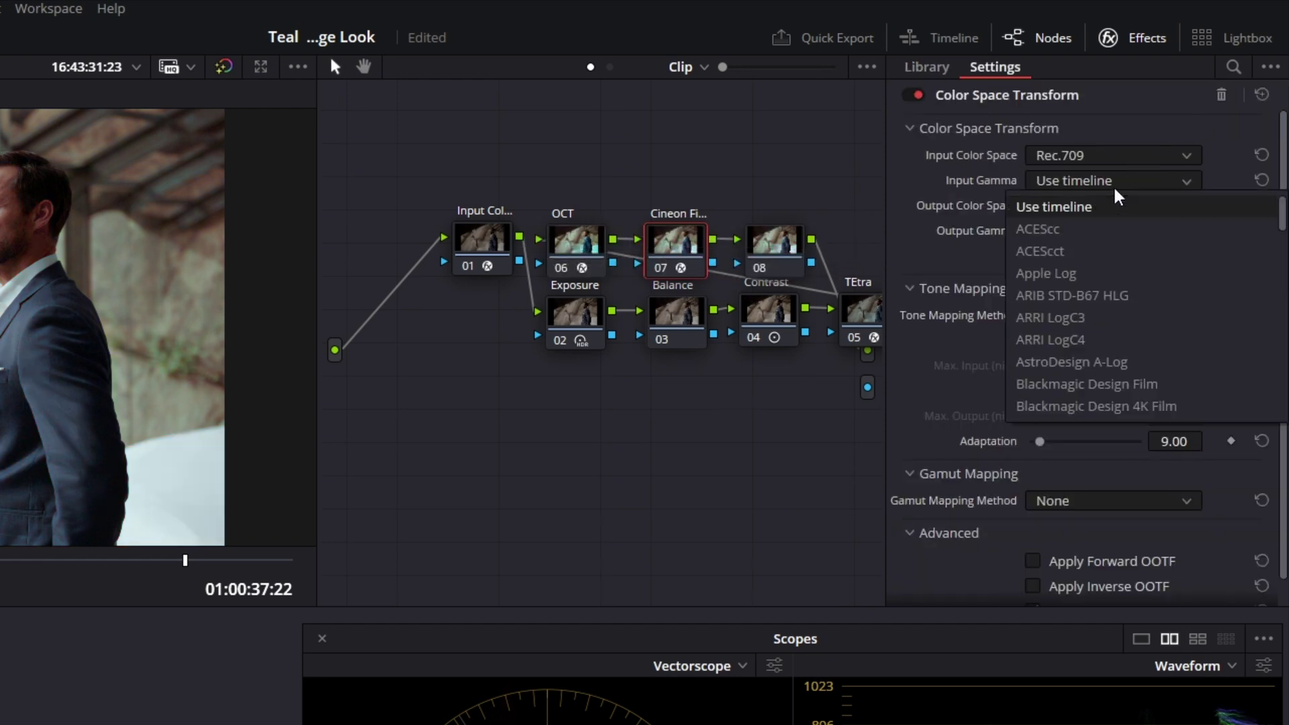
key(g)
key(Down)
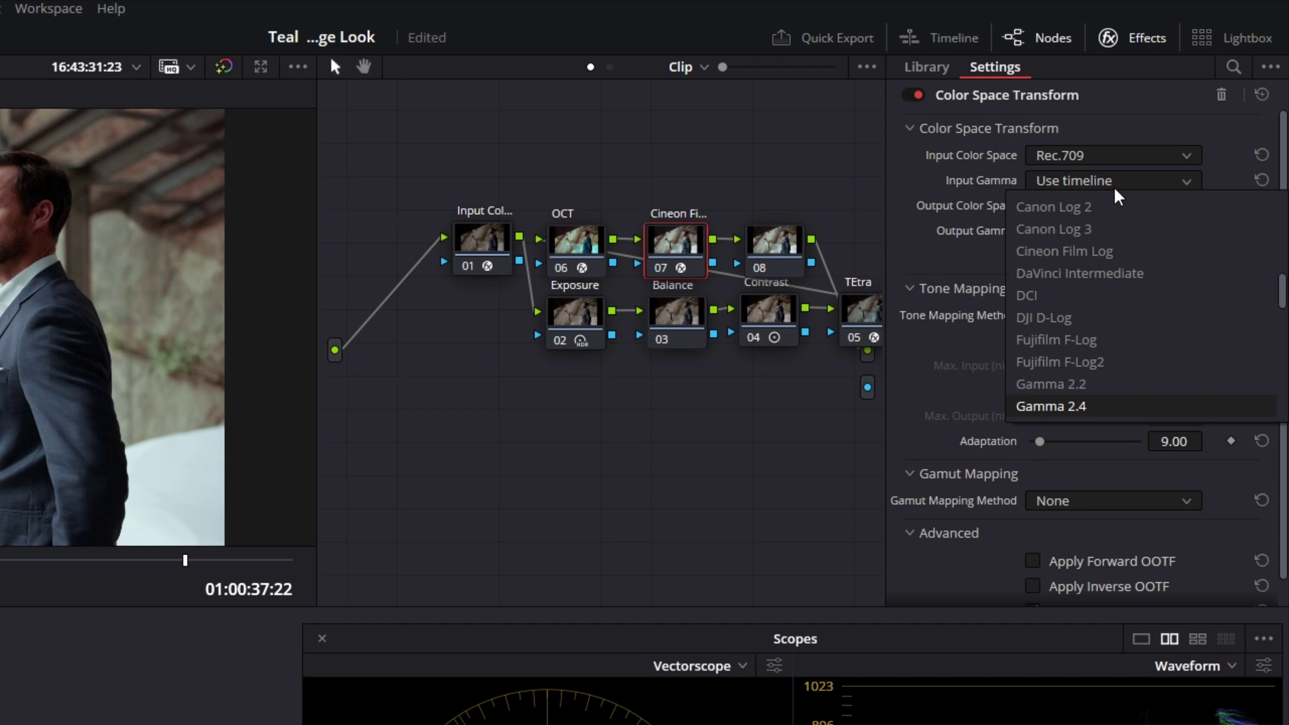
key(Return)
Set the transform's output color space to Rec.709 and output gamma to Cineon Film Log, and hide the effects settings
click(1102, 206)
key(r)
key(Return)
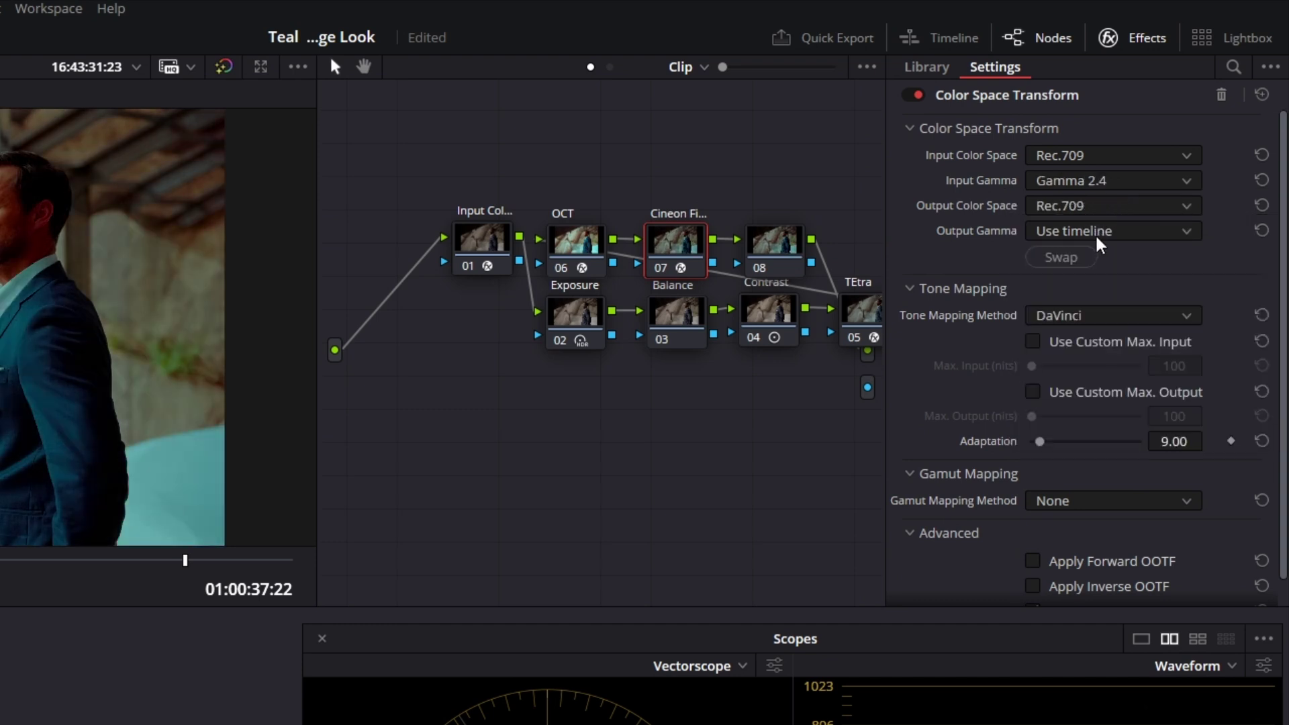
click(1096, 232)
key(c)
key(i)
key(Return)
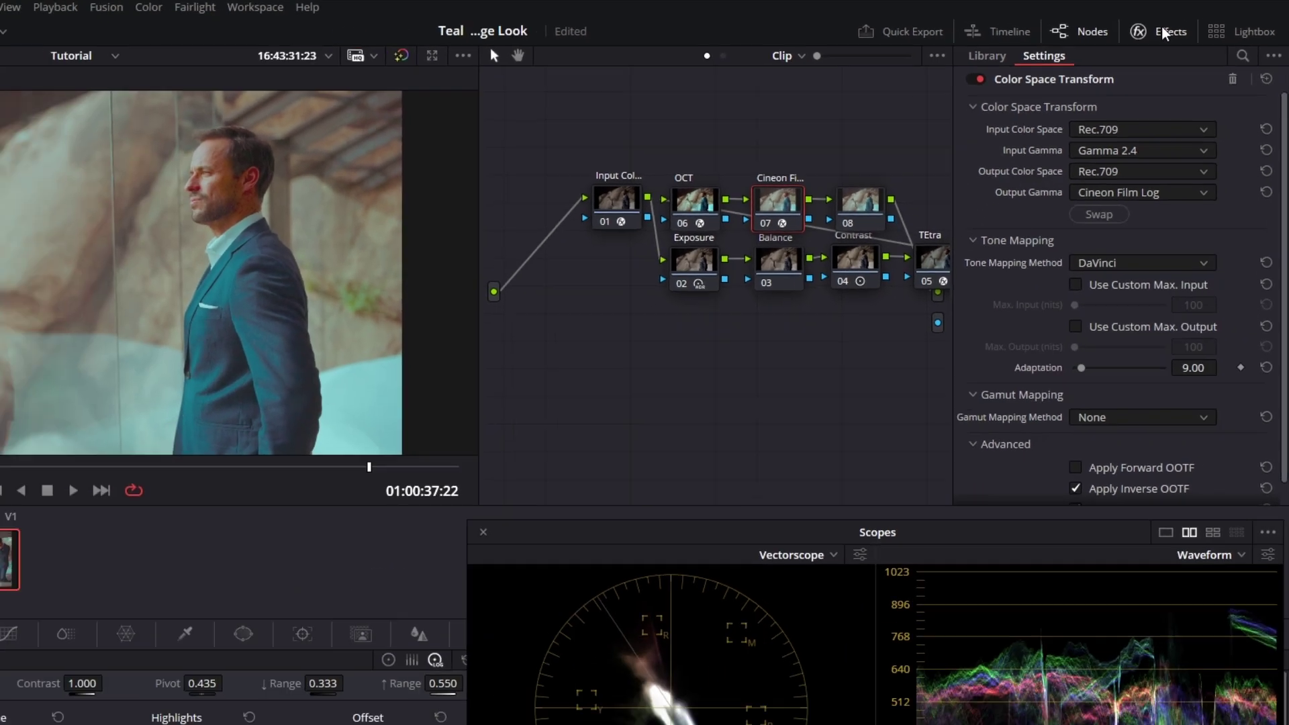
click(1142, 38)
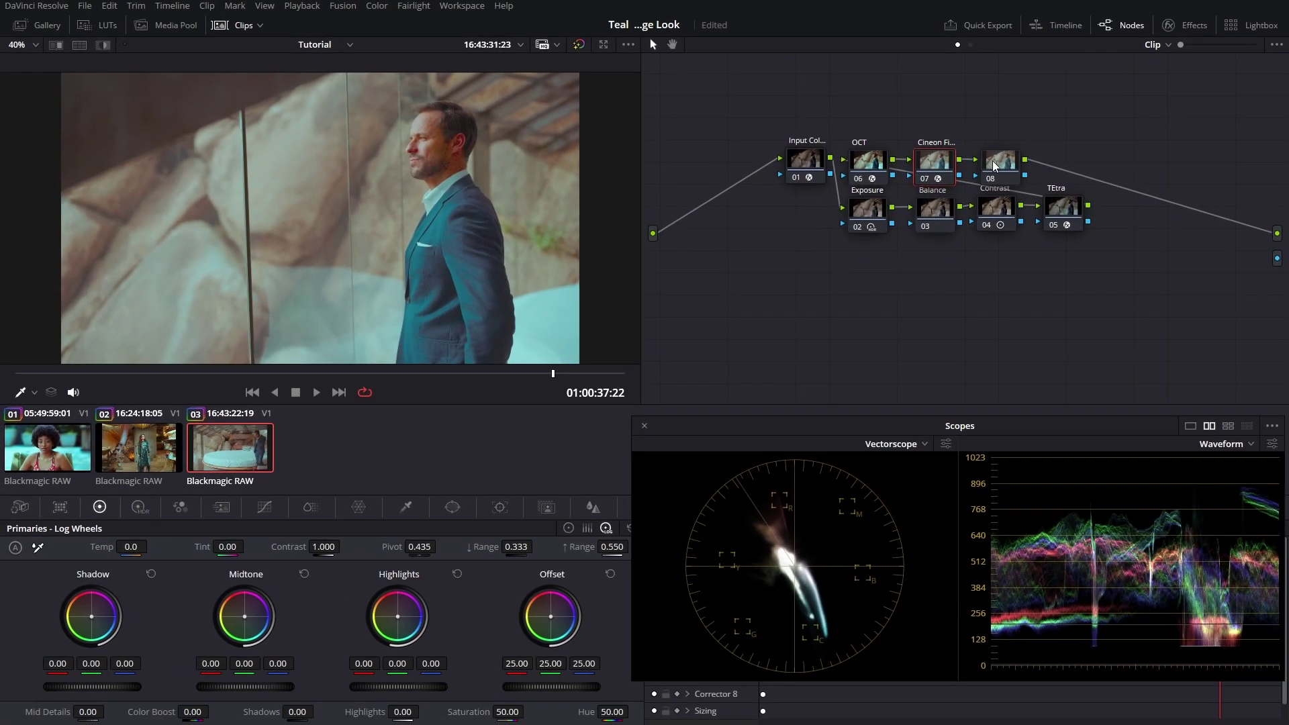
Apply a LUT from the Film Looks collection to node 08
click(996, 164)
right_click(1019, 147)
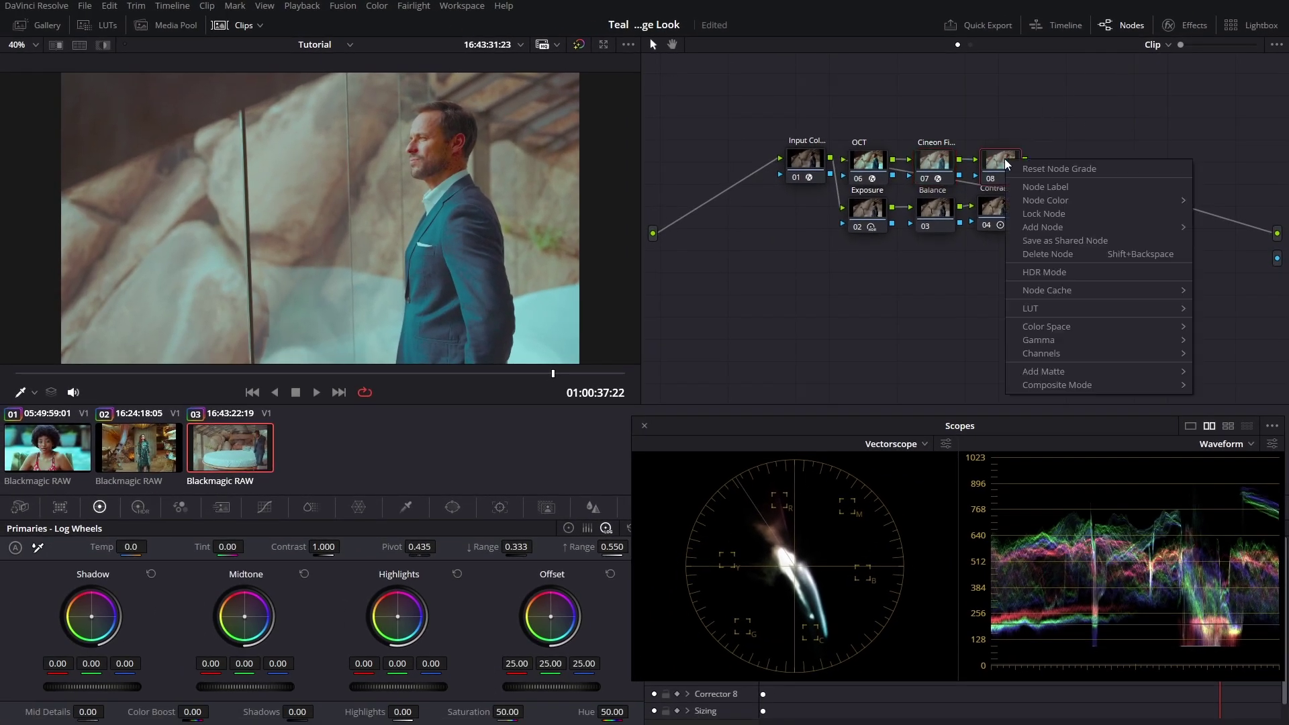
mouse_move(1107, 312)
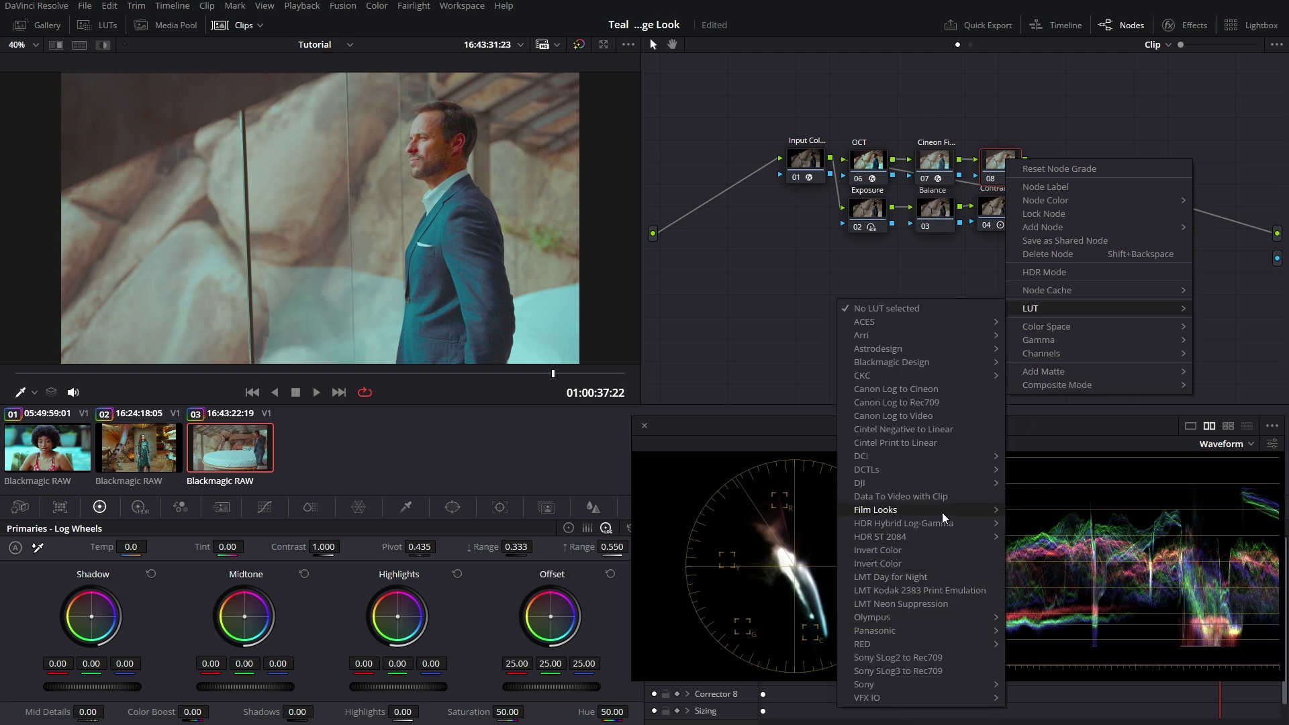
mouse_move(942, 513)
click(1106, 631)
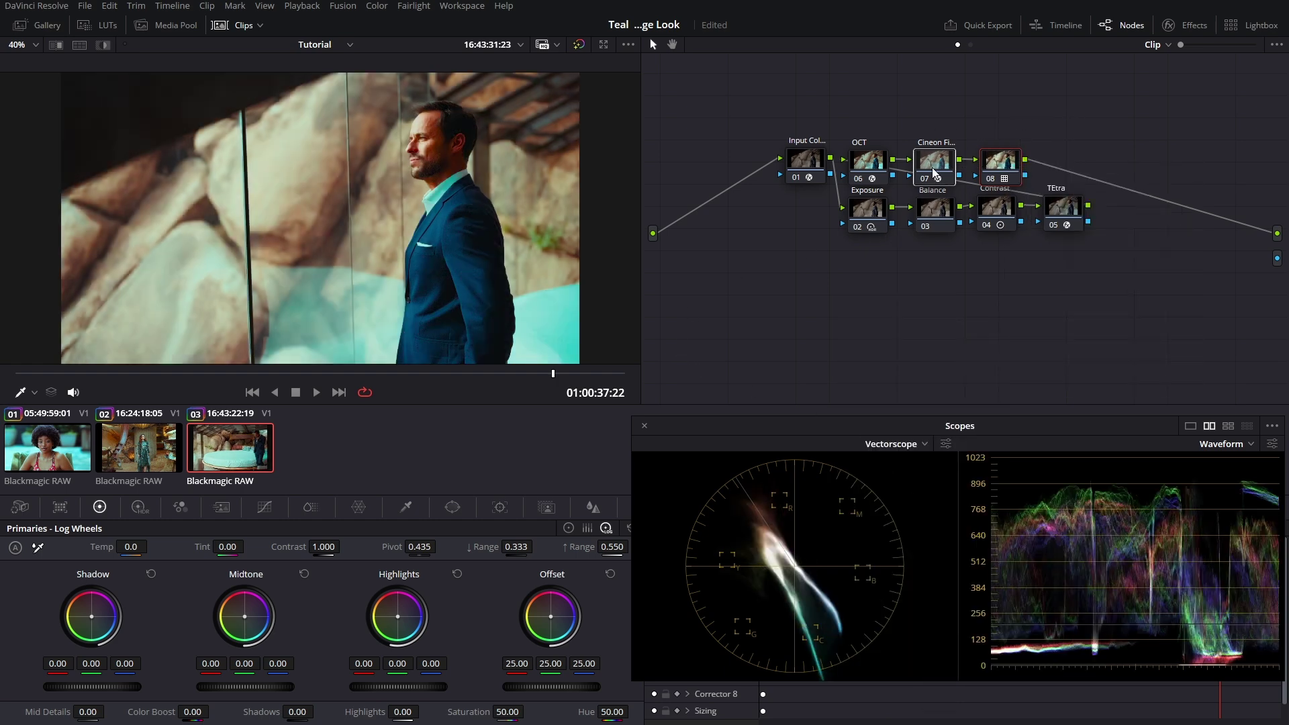
Compare clip 03's image with the Cineon Film and film look LUT nodes off and on
key(ctrl+d)
key(ctrl+d)
key(ctrl+d)
key(ctrl+d)
key(ctrl+d)
key(ctrl+d)
key(ctrl+d)
key(ctrl+d)
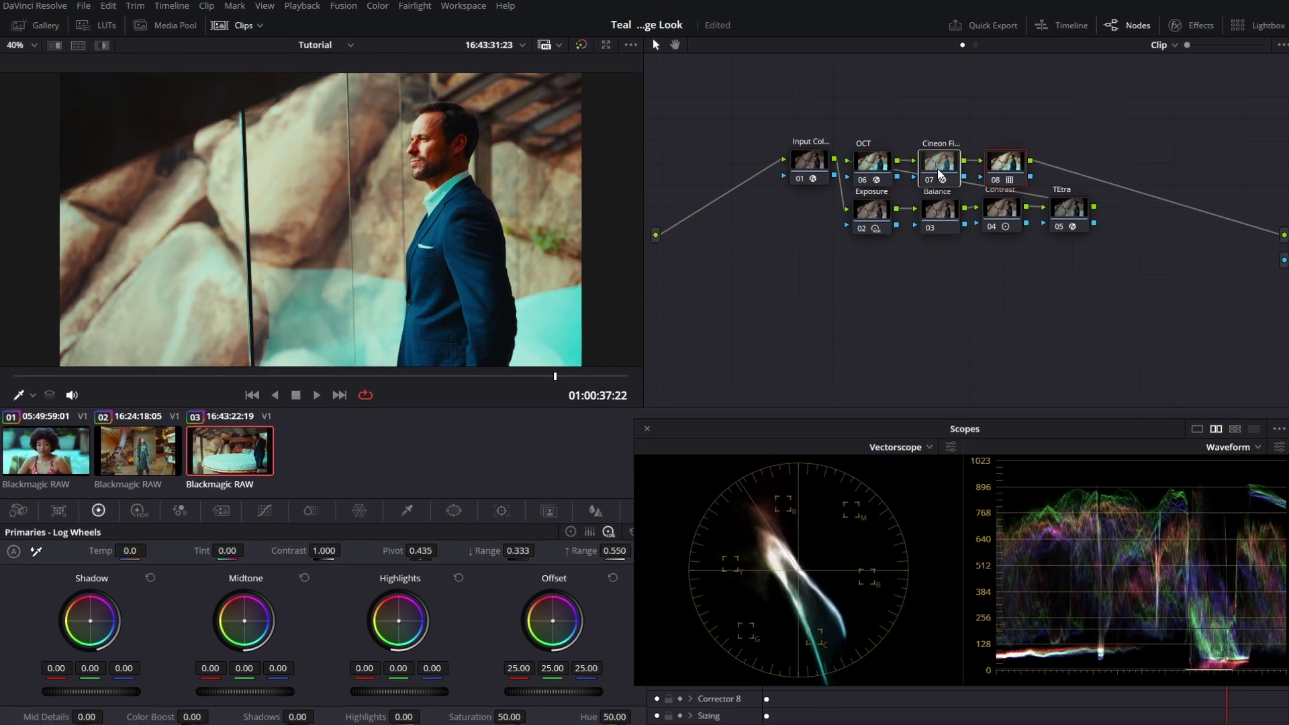
Switch clip 03 back and forth between its grade versions to compare the look with and without the film look nodes
key(ctrl+b)
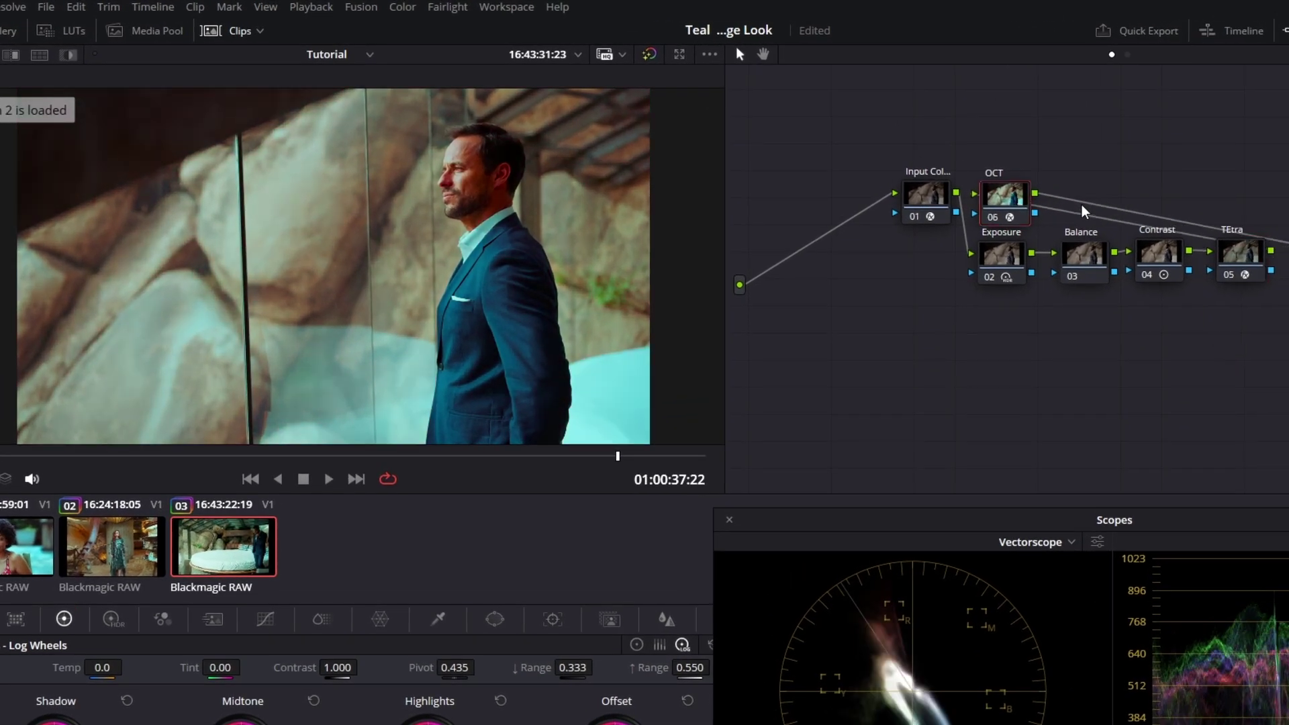
key(ctrl+b)
key(ctrl+b)
key(ctrl+b)
key(ctrl+b)
key(ctrl+b)
key(ctrl+b)
key(ctrl+b)
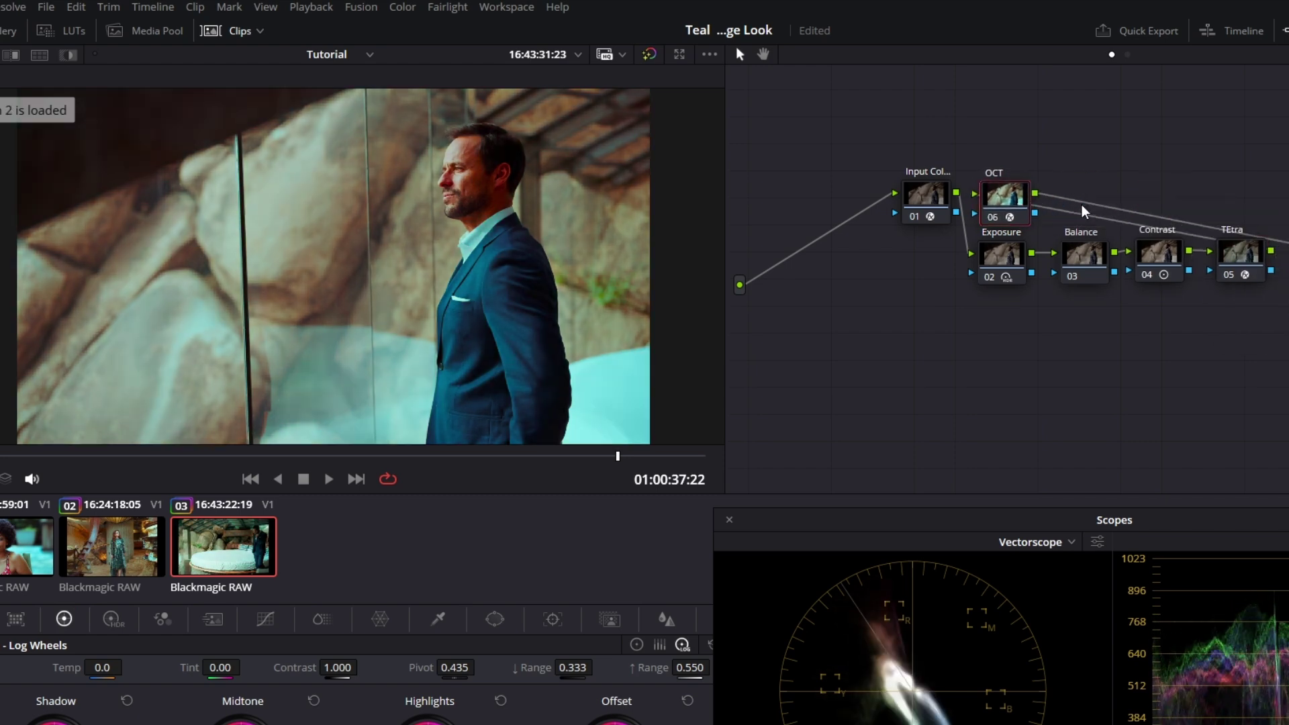